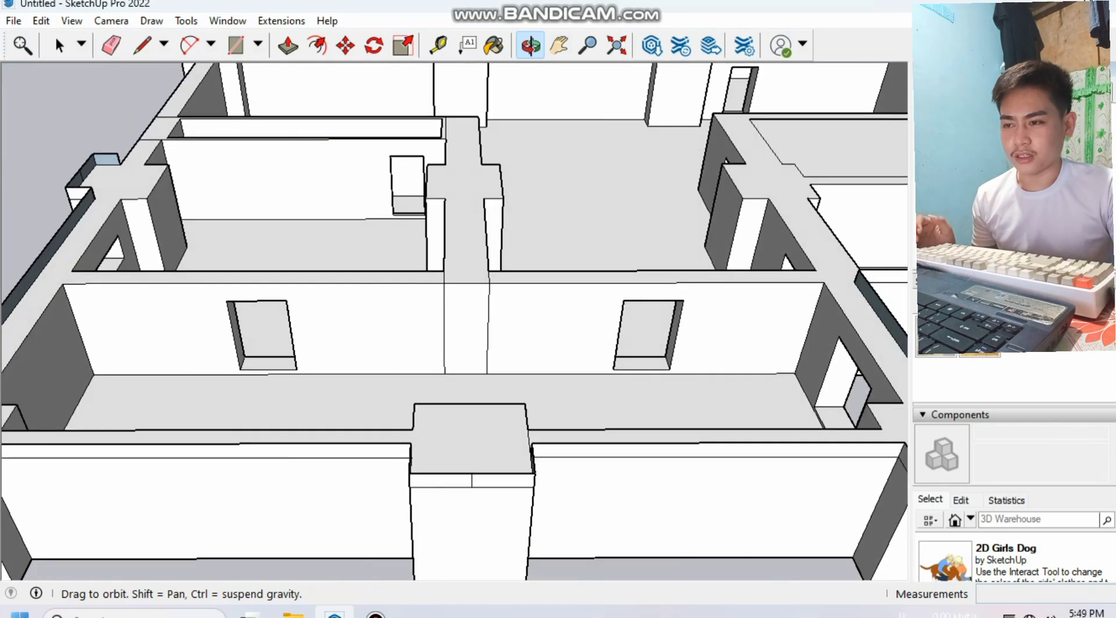
- Inspect the unpainted building's front and central rooms, including their columns, partition walls and door openings
{"action": "scroll", "coordinate": [453, 320], "scroll_direction": "up", "scroll_amount": 5}
{"action": "key", "text": "h"}
{"action": "scroll", "coordinate": [453, 320], "scroll_direction": "down", "scroll_amount": 6}
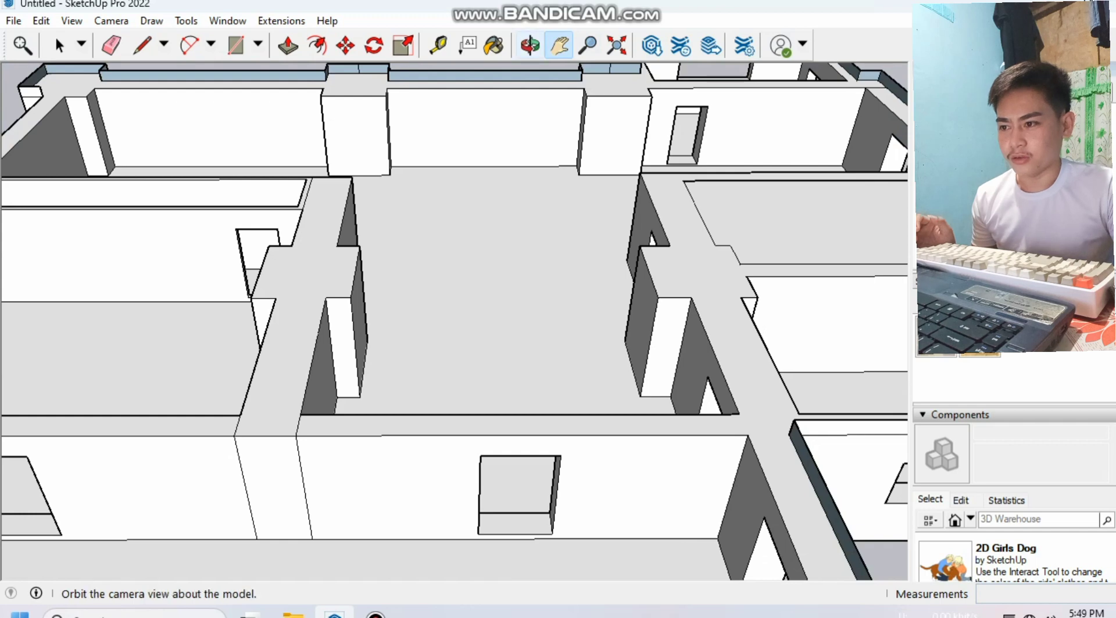
{"action": "left_click_drag", "start_coordinate": [453, 290], "coordinate": [395, 291]}
{"action": "key", "text": "o"}
{"action": "scroll", "coordinate": [453, 320], "scroll_direction": "up", "scroll_amount": 3}
{"action": "key", "text": "h"}
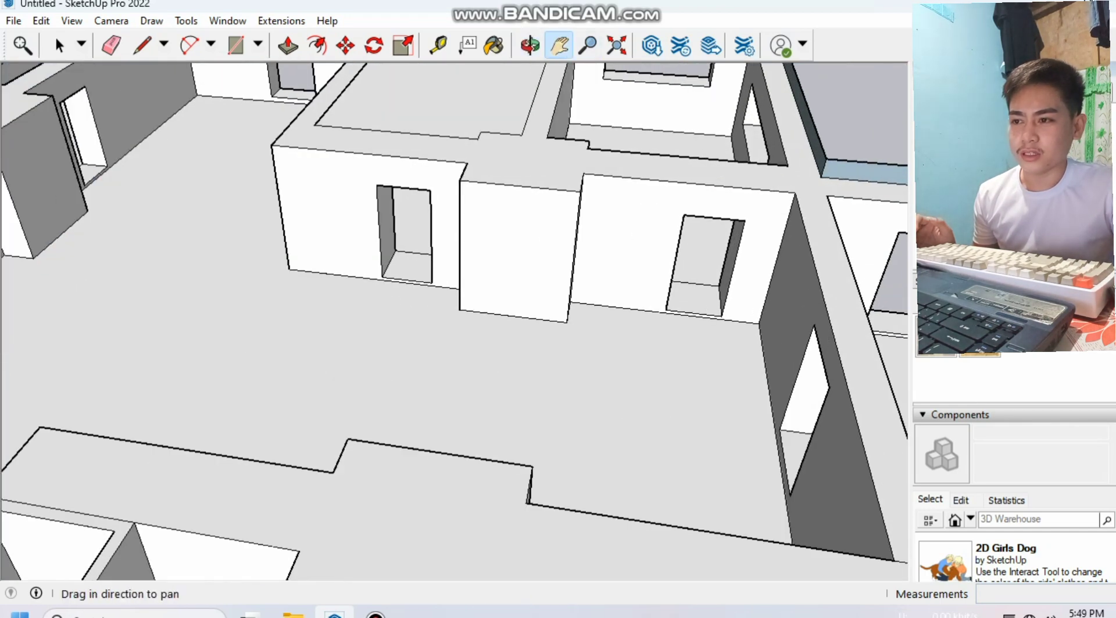
{"action": "left_click_drag", "start_coordinate": [453, 319], "coordinate": [454, 378]}
{"action": "scroll", "coordinate": [674, 302], "scroll_direction": "up", "scroll_amount": 4}
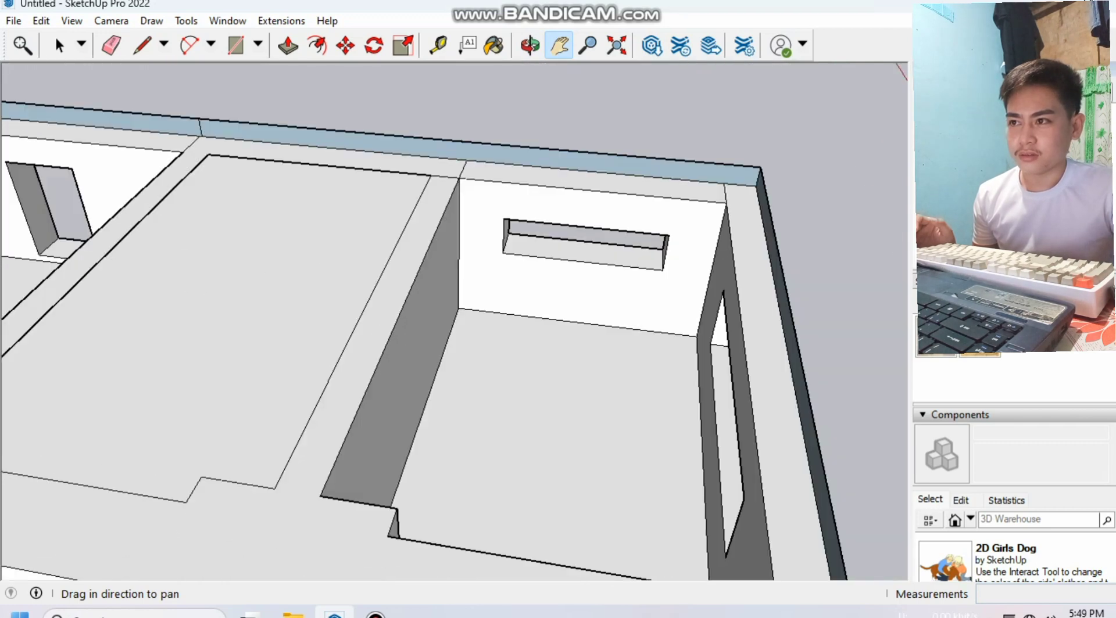
{"action": "left_click_drag", "start_coordinate": [453, 319], "coordinate": [657, 198]}
{"action": "key", "text": "o"}
{"action": "left_click_drag", "start_coordinate": [453, 319], "coordinate": [457, 378]}
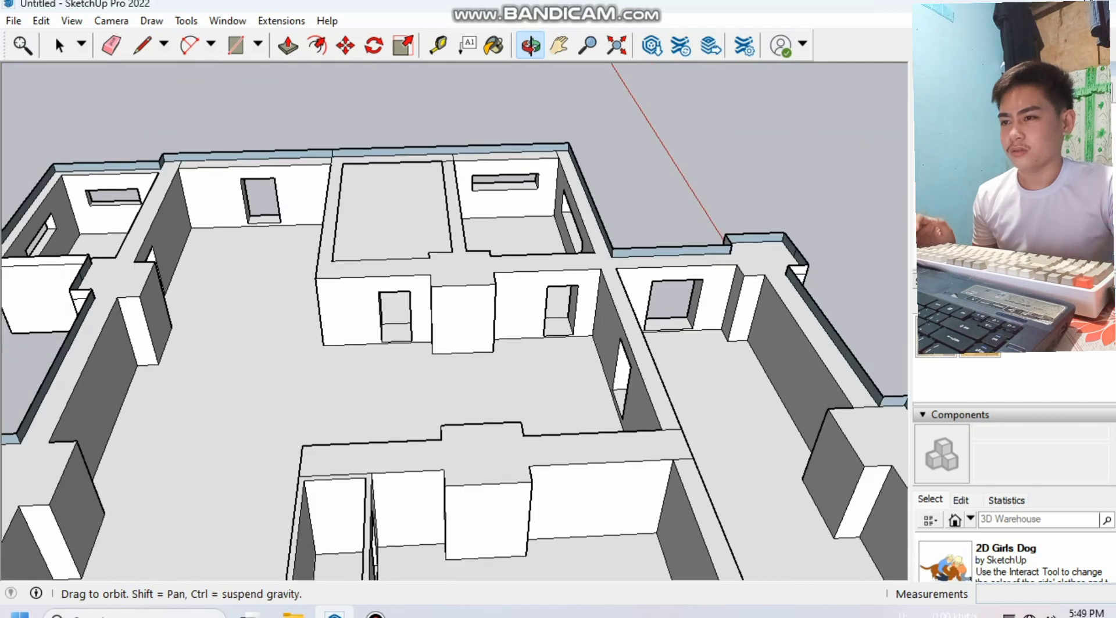
{"action": "left_click", "coordinate": [559, 46]}
{"action": "left_click_drag", "start_coordinate": [407, 290], "coordinate": [607, 311]}
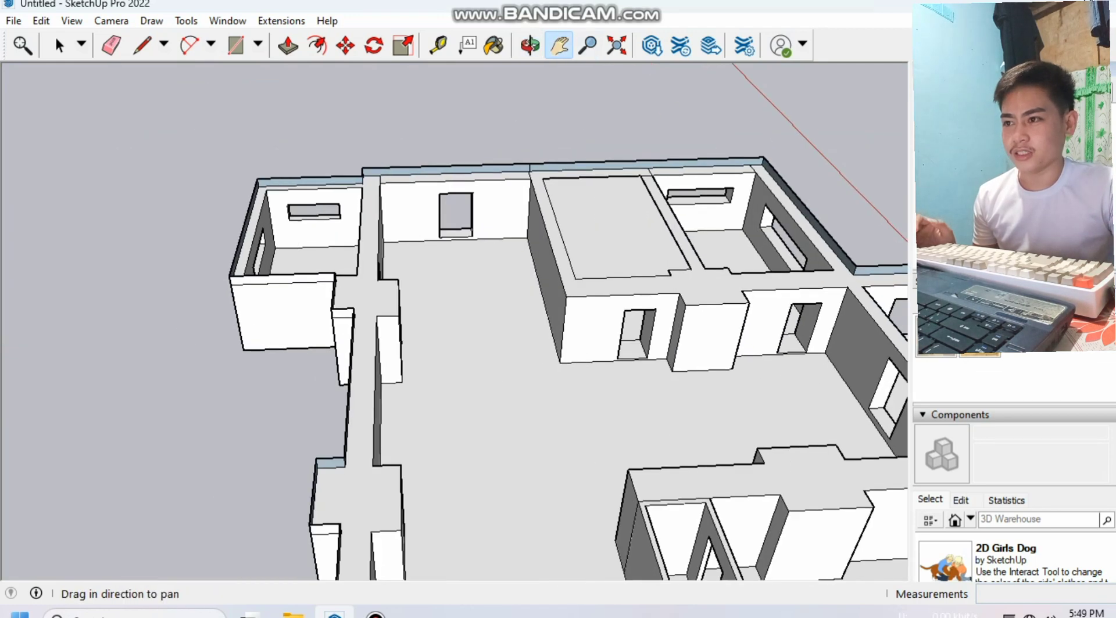
- Examine the door openings and horizontal window openings in the building's end rooms and projecting corner room
{"action": "scroll", "coordinate": [459, 221], "scroll_direction": "up", "scroll_amount": 5}
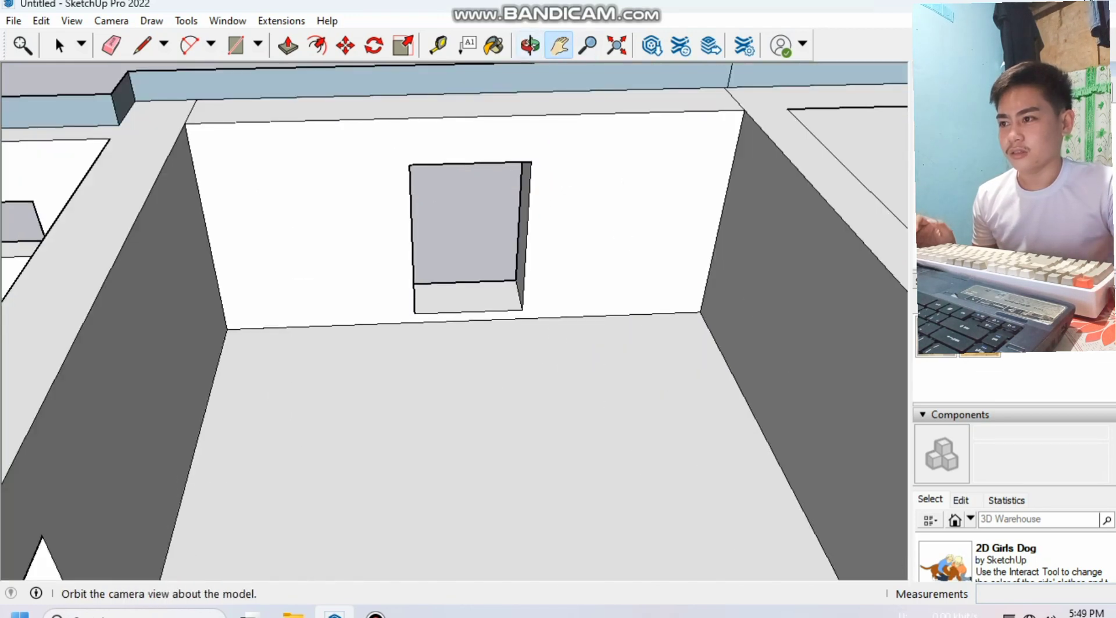
{"action": "left_click", "coordinate": [530, 45]}
{"action": "scroll", "coordinate": [453, 320], "scroll_direction": "down", "scroll_amount": 5}
{"action": "left_click_drag", "start_coordinate": [453, 319], "coordinate": [477, 372]}
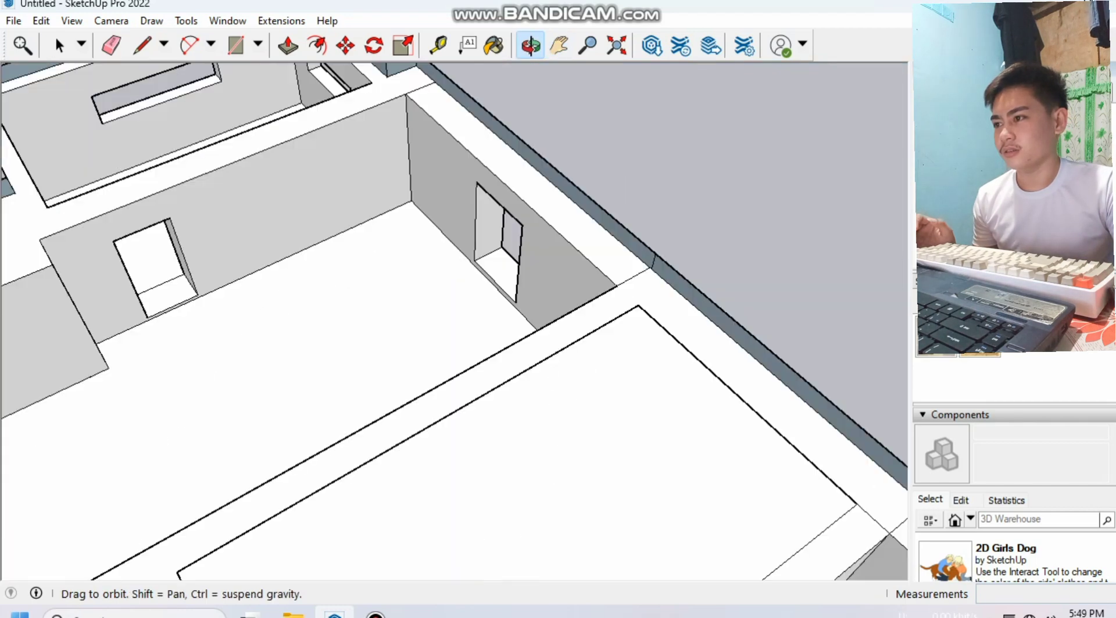
{"action": "scroll", "coordinate": [453, 320], "scroll_direction": "up", "scroll_amount": 3}
{"action": "scroll", "coordinate": [453, 320], "scroll_direction": "down", "scroll_amount": 2}
{"action": "scroll", "coordinate": [454, 320], "scroll_direction": "up", "scroll_amount": 3}
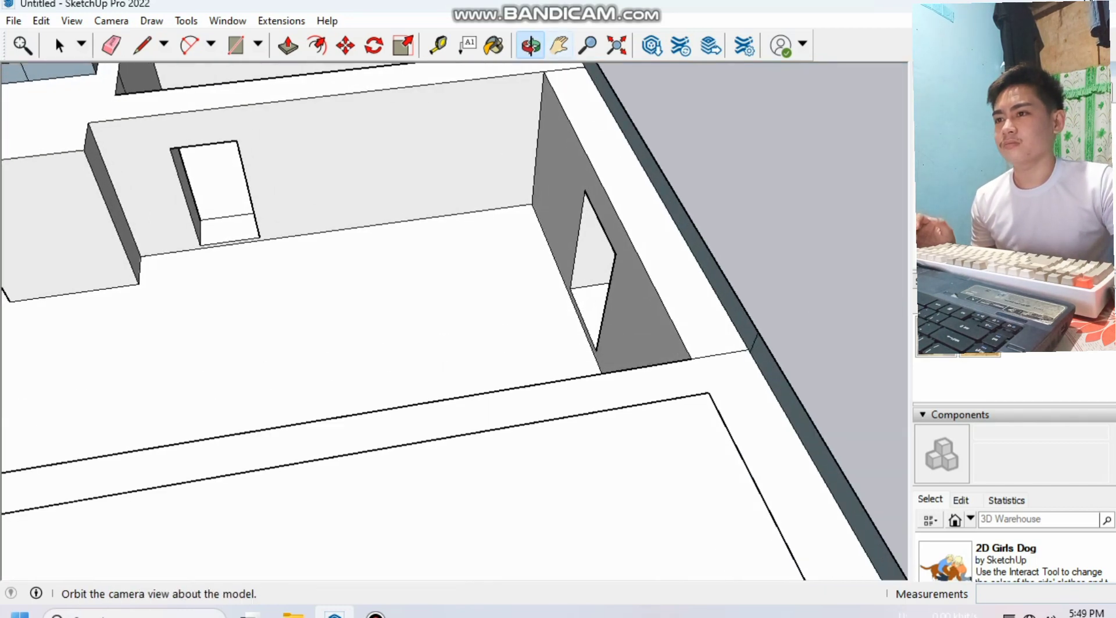
{"action": "key", "text": "h"}
{"action": "scroll", "coordinate": [453, 319], "scroll_direction": "down", "scroll_amount": 3}
{"action": "key", "text": "o"}
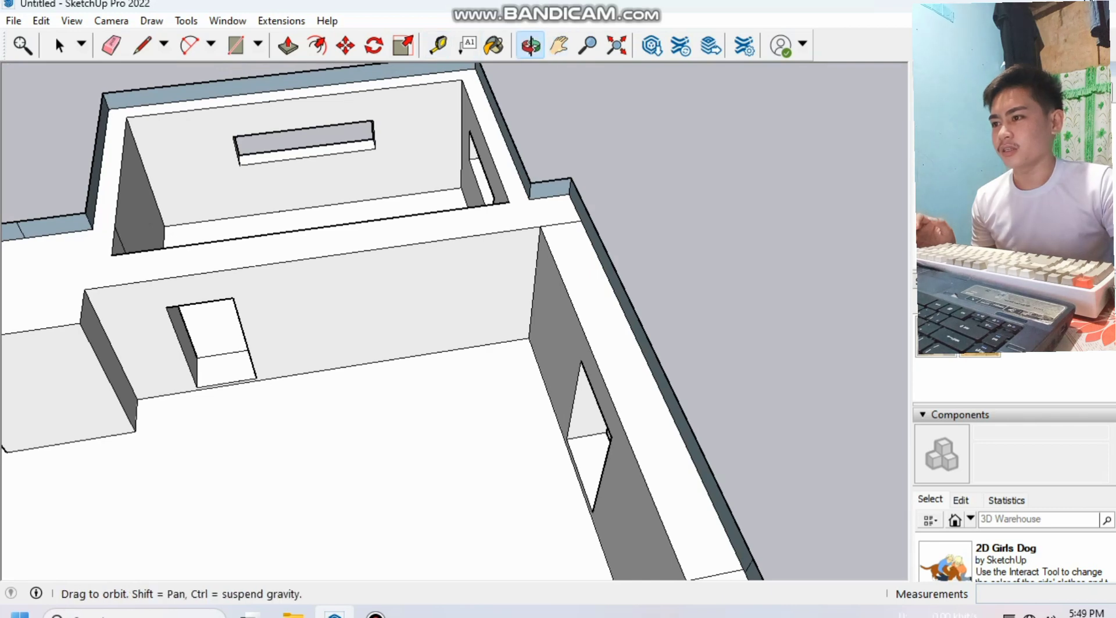
{"action": "scroll", "coordinate": [453, 319], "scroll_direction": "up", "scroll_amount": 2}
{"action": "scroll", "coordinate": [454, 319], "scroll_direction": "down", "scroll_amount": 2}
{"action": "key", "text": "h"}
{"action": "scroll", "coordinate": [453, 320], "scroll_direction": "up", "scroll_amount": 5}
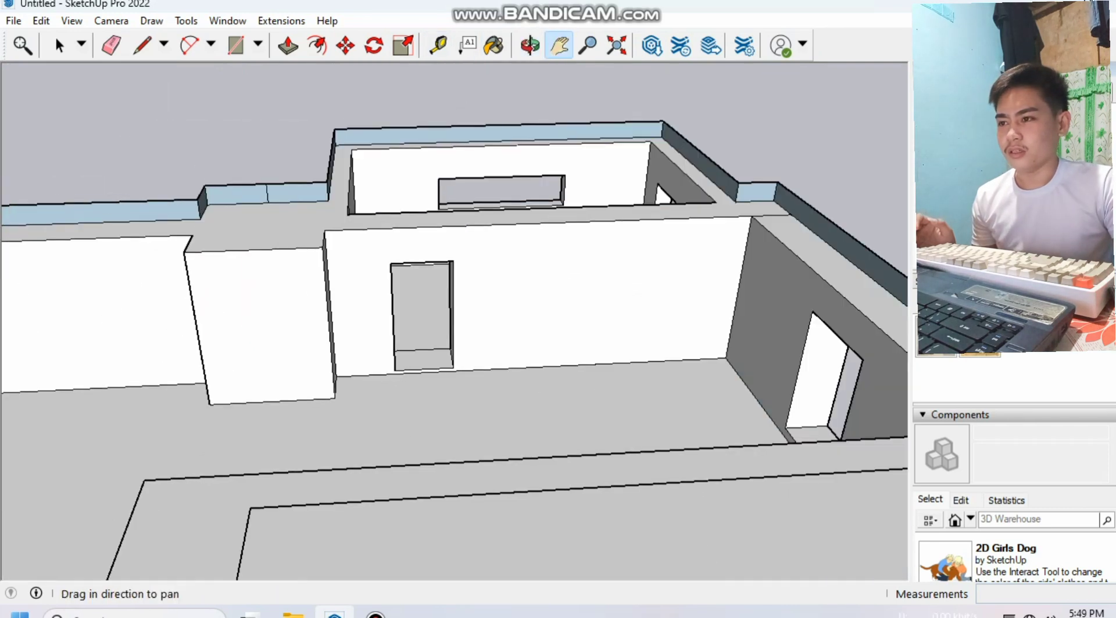
{"action": "scroll", "coordinate": [453, 320], "scroll_direction": "down", "scroll_amount": 3}
{"action": "key", "text": "o"}
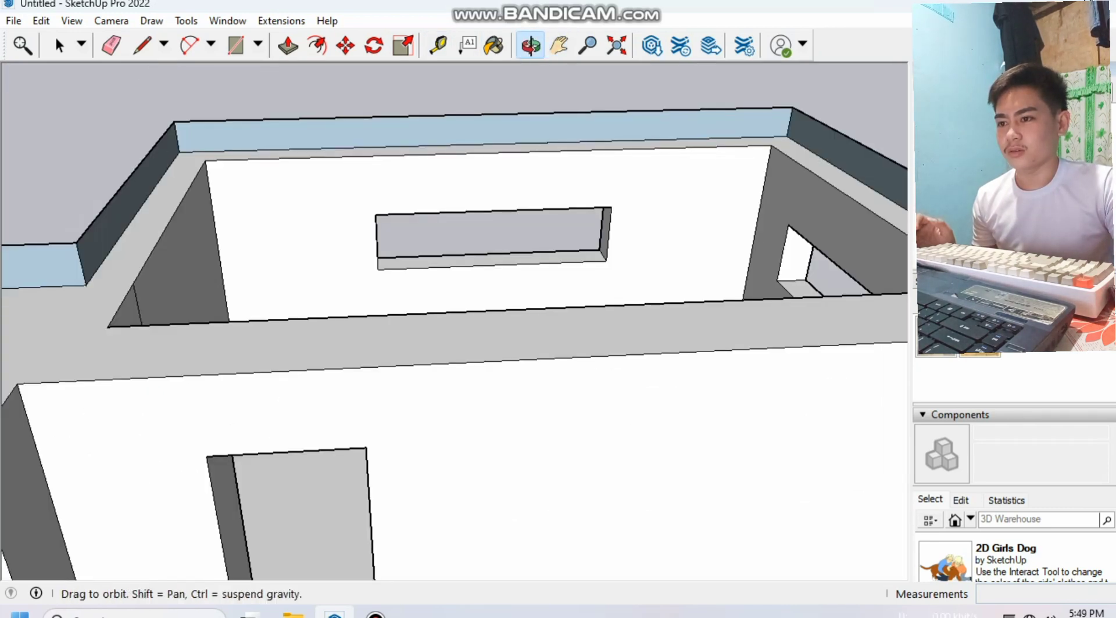
{"action": "scroll", "coordinate": [454, 320], "scroll_direction": "up", "scroll_amount": 4}
{"action": "scroll", "coordinate": [453, 320], "scroll_direction": "down", "scroll_amount": 4}
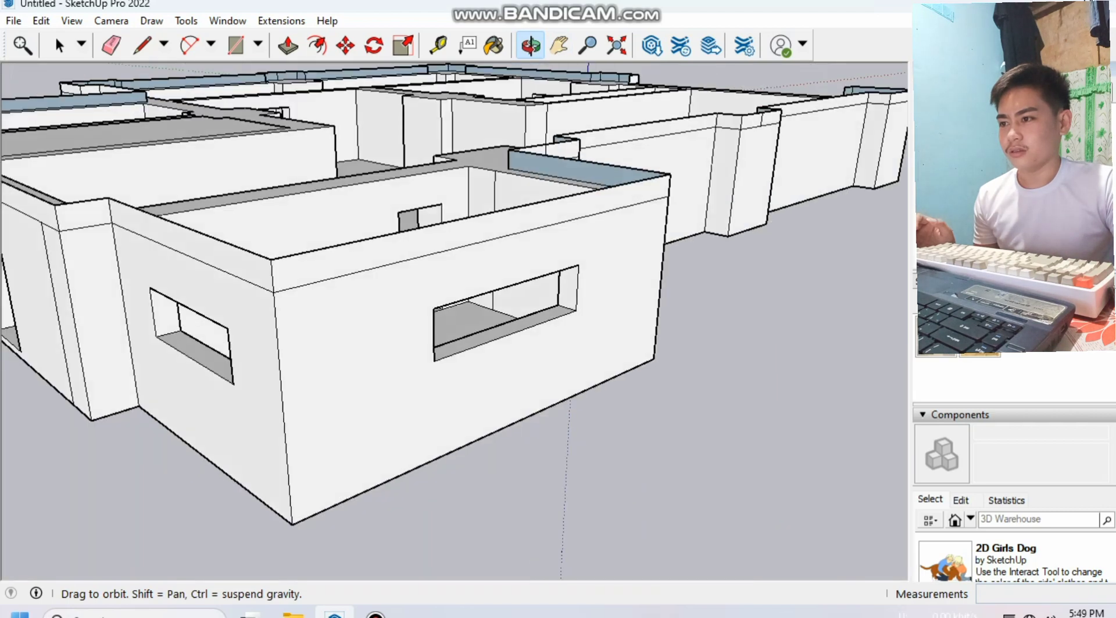
- Examine the projecting corner room's exterior walls and window openings, and the adjoining outer walls
{"action": "scroll", "coordinate": [453, 320], "scroll_direction": "up", "scroll_amount": 3}
{"action": "scroll", "coordinate": [453, 319], "scroll_direction": "down", "scroll_amount": 2}
{"action": "key", "text": "h"}
{"action": "scroll", "coordinate": [453, 320], "scroll_direction": "up", "scroll_amount": 4}
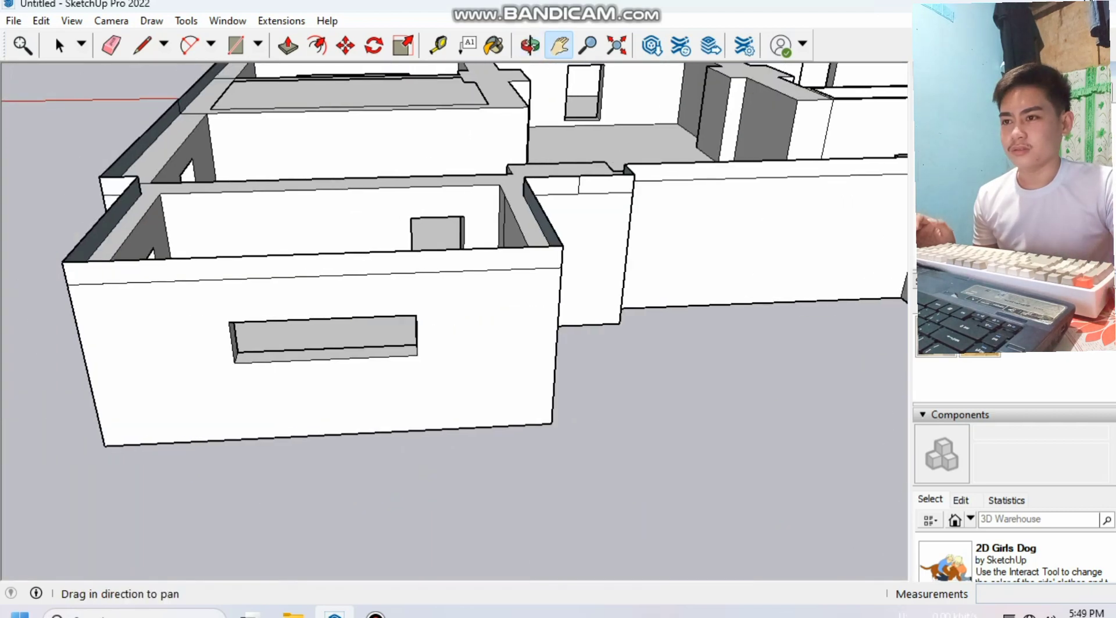
{"action": "scroll", "coordinate": [453, 320], "scroll_direction": "down", "scroll_amount": 3}
{"action": "key", "text": "o"}
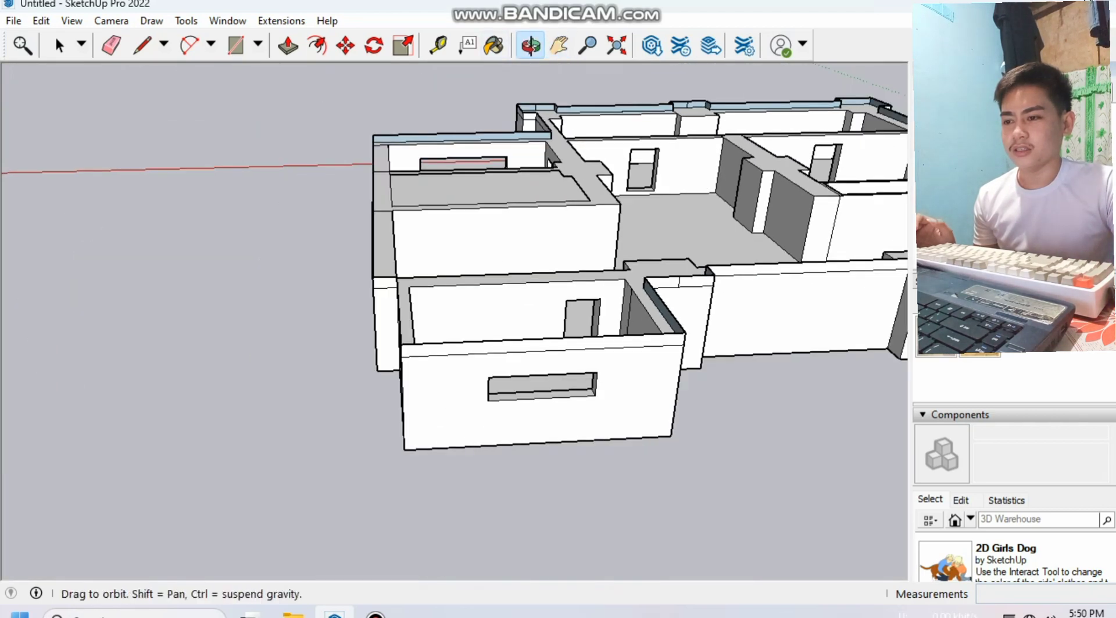
{"action": "left_click_drag", "start_coordinate": [453, 320], "coordinate": [406, 262]}
{"action": "scroll", "coordinate": [453, 320], "scroll_direction": "down", "scroll_amount": 4}
{"action": "middle_click_drag", "start_coordinate": [610, 319], "coordinate": [267, 337]}
{"action": "scroll", "coordinate": [256, 482], "scroll_direction": "down", "scroll_amount": 1}
{"action": "middle_click_drag", "start_coordinate": [256, 482], "coordinate": [391, 478]}
{"action": "scroll", "coordinate": [285, 488], "scroll_direction": "up", "scroll_amount": 3}
{"action": "scroll", "coordinate": [413, 328], "scroll_direction": "up", "scroll_amount": 2}
{"action": "scroll", "coordinate": [444, 346], "scroll_direction": "up", "scroll_amount": 3}
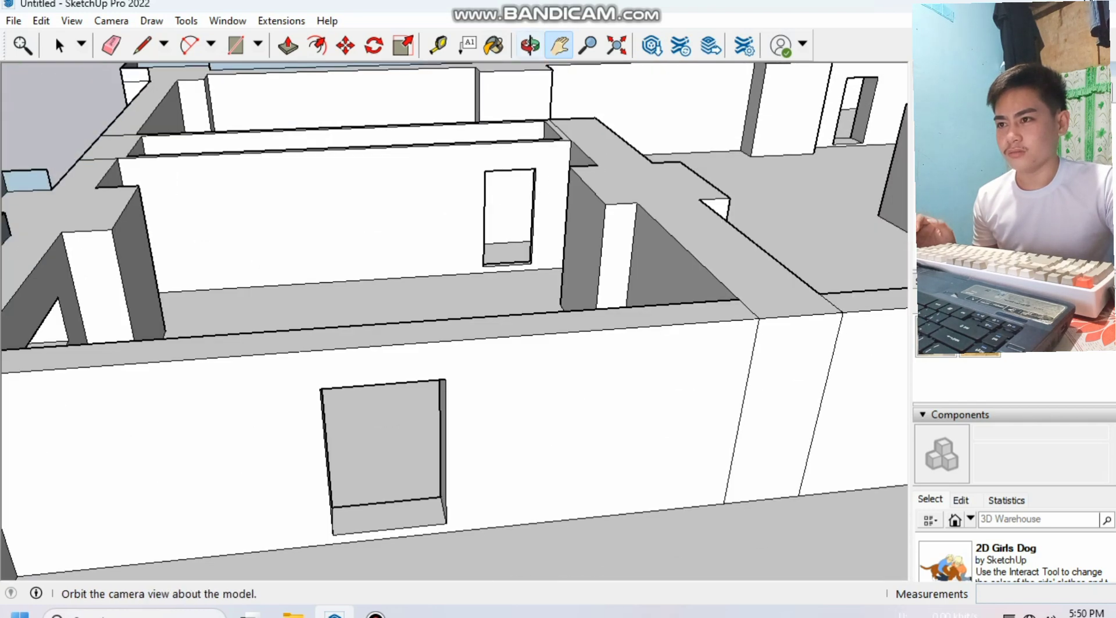
- Inspect the narrow partitioned room, including its door opening and small exterior window opening
{"action": "left_click_drag", "start_coordinate": [526, 125], "coordinate": [485, 311]}
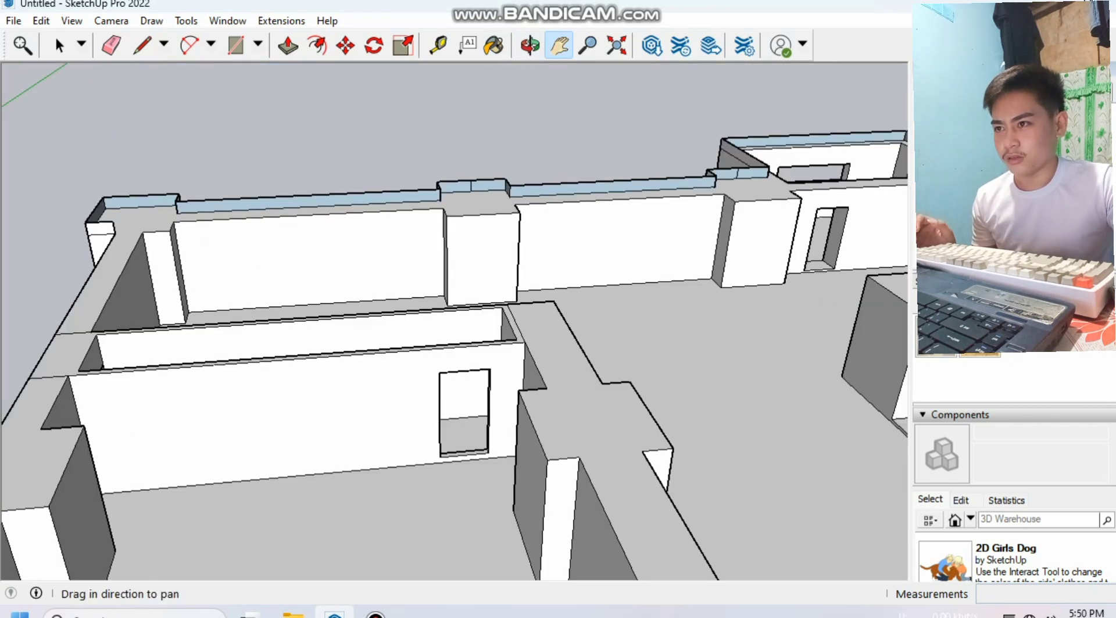
{"action": "left_click_drag", "start_coordinate": [413, 473], "coordinate": [430, 465]}
{"action": "scroll", "coordinate": [417, 481], "scroll_direction": "up", "scroll_amount": 4}
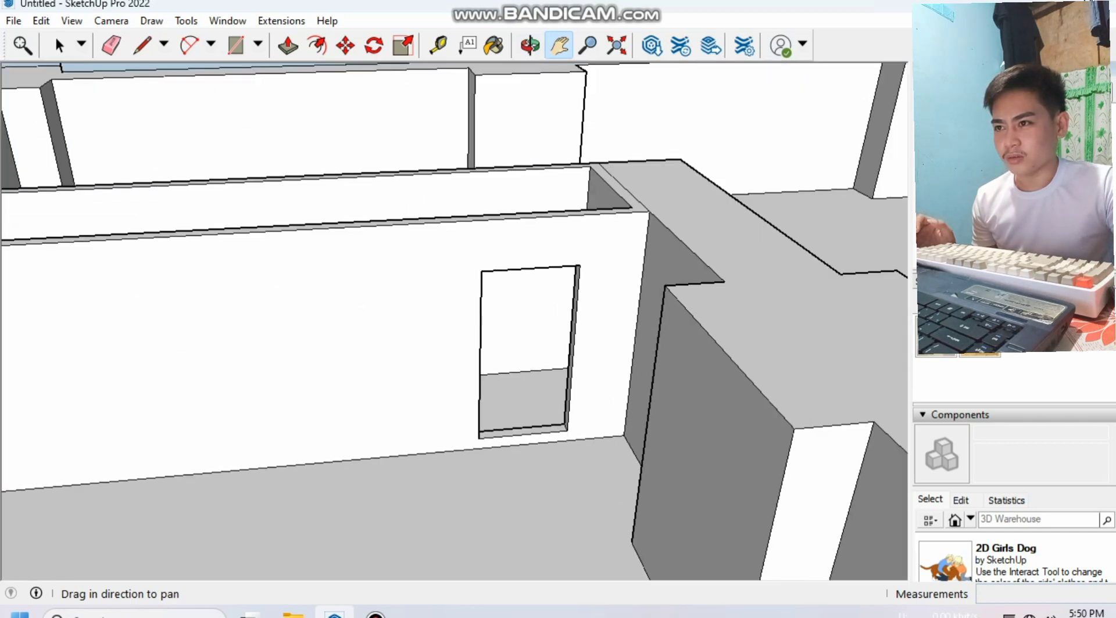
{"action": "scroll", "coordinate": [526, 321], "scroll_direction": "down", "scroll_amount": 2}
{"action": "left_click", "coordinate": [530, 46]}
{"action": "left_click_drag", "start_coordinate": [372, 250], "coordinate": [669, 320]}
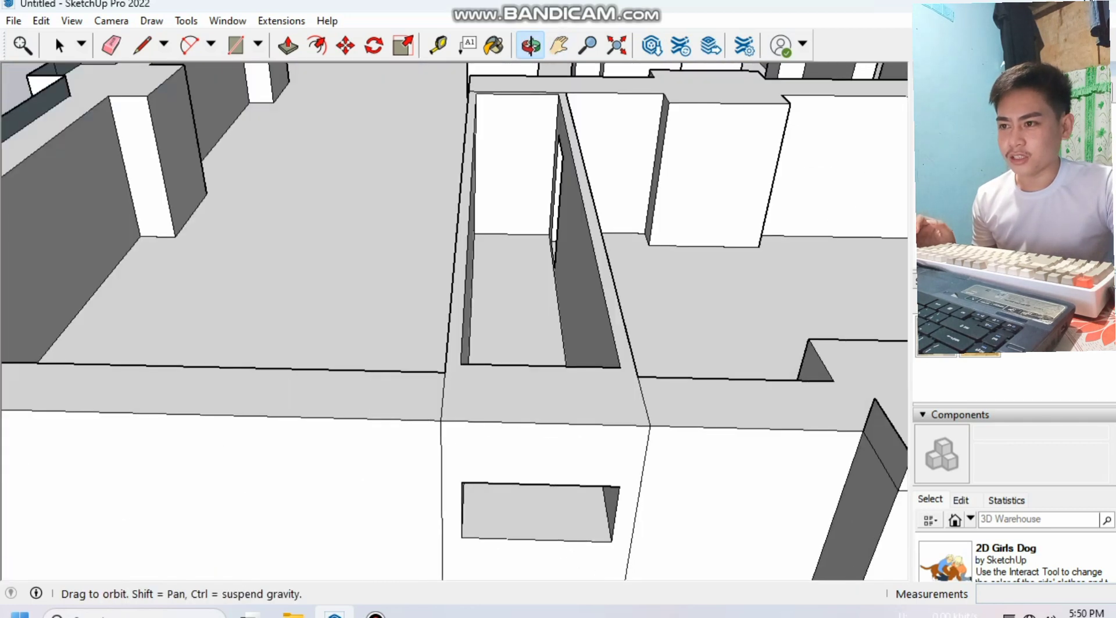
{"action": "left_click_drag", "start_coordinate": [523, 233], "coordinate": [122, 372]}
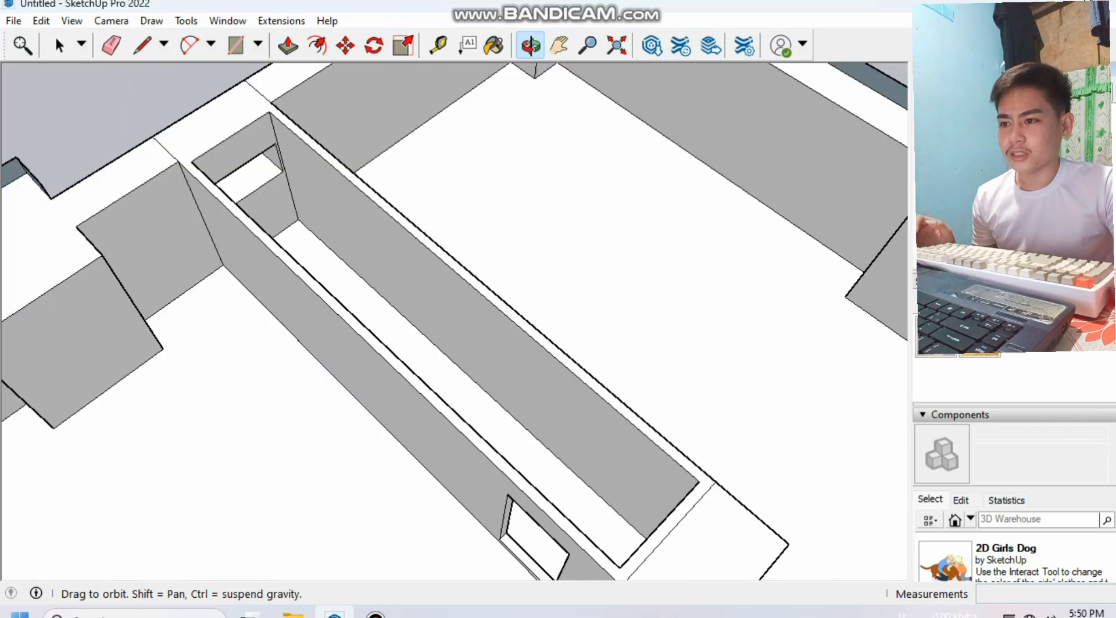
{"action": "left_click_drag", "start_coordinate": [454, 494], "coordinate": [636, 381]}
- View the whole unpainted floor layout from above the front side
{"action": "scroll", "coordinate": [602, 427], "scroll_direction": "down", "scroll_amount": 4}
{"action": "left_click", "coordinate": [559, 45]}
{"action": "scroll", "coordinate": [96, 376], "scroll_direction": "down", "scroll_amount": 8}
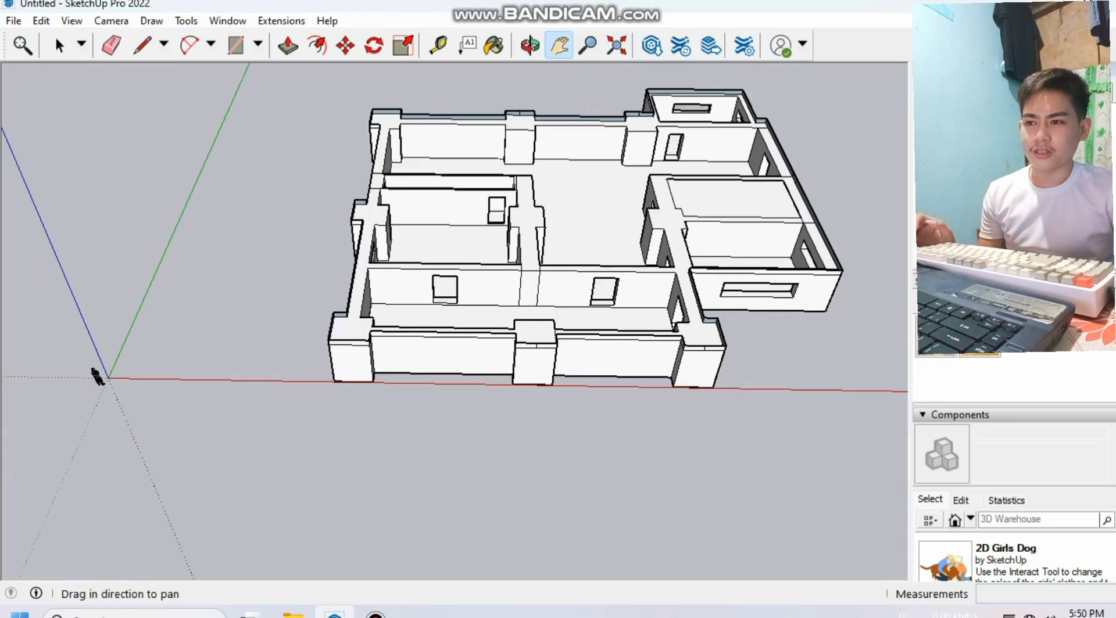
{"action": "left_click_drag", "start_coordinate": [96, 377], "coordinate": [61, 426]}
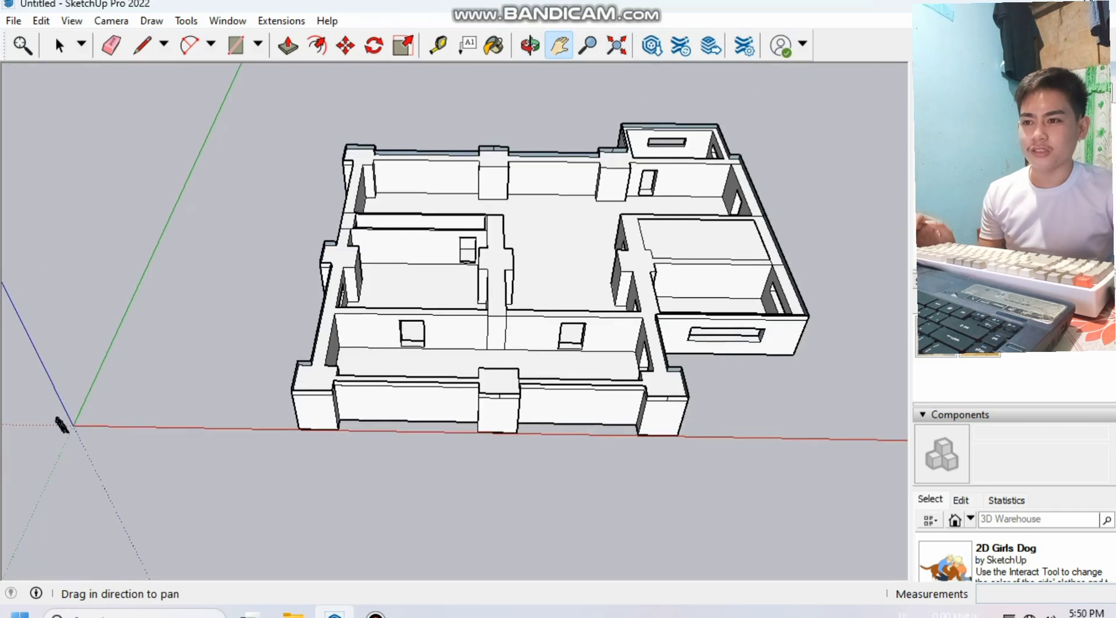
{"action": "scroll", "coordinate": [664, 265], "scroll_direction": "up", "scroll_amount": 3}
{"action": "scroll", "coordinate": [721, 279], "scroll_direction": "down", "scroll_amount": 2}
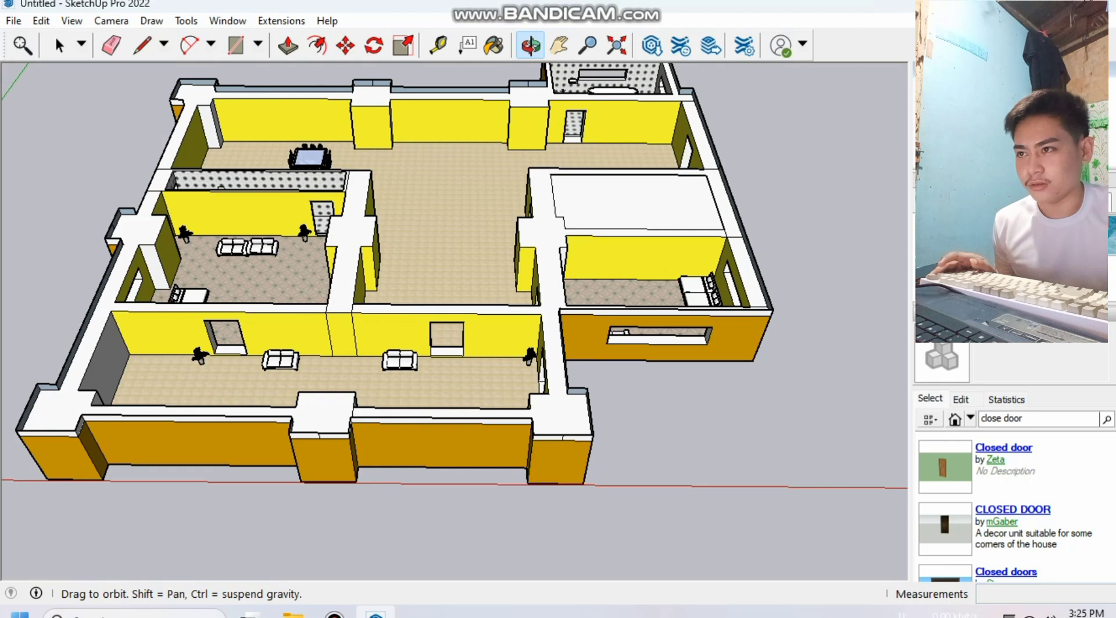
- Inspect the painted and furnished front room, including its sofas, potted plants, yellow walls and door openings
{"action": "scroll", "coordinate": [457, 373], "scroll_direction": "up", "scroll_amount": 5}
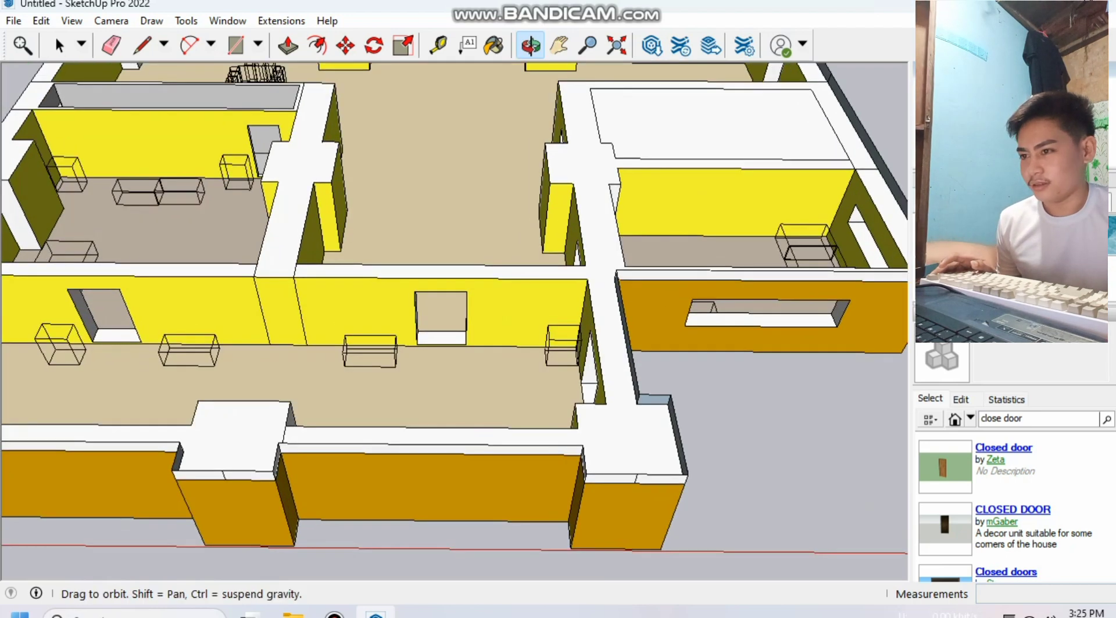
{"action": "scroll", "coordinate": [448, 375], "scroll_direction": "up", "scroll_amount": 5}
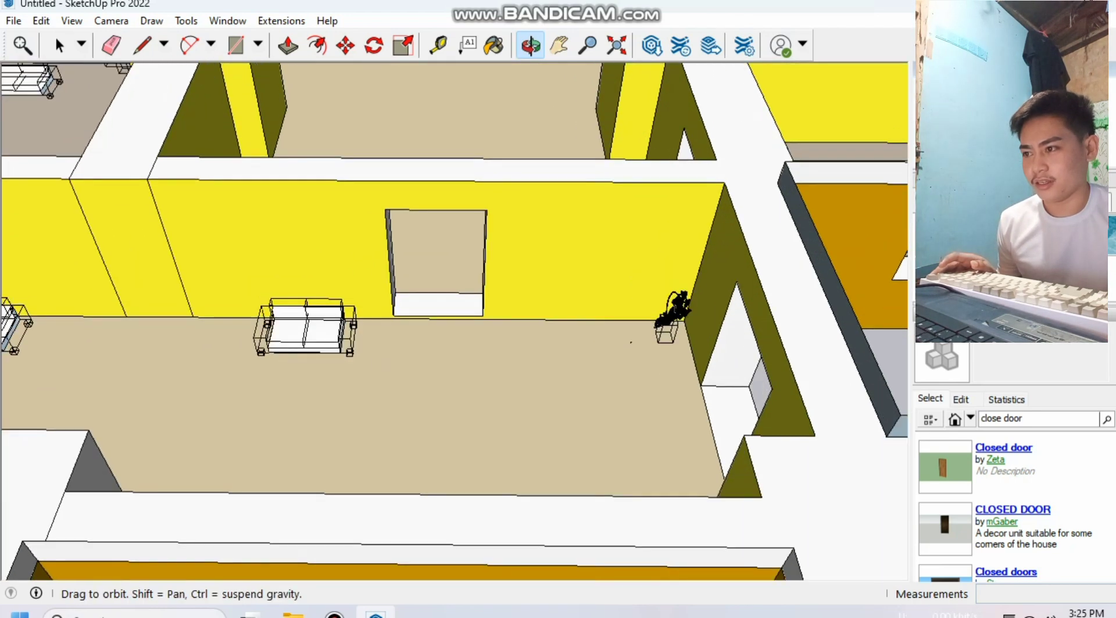
{"action": "scroll", "coordinate": [268, 357], "scroll_direction": "up", "scroll_amount": 2}
{"action": "scroll", "coordinate": [268, 357], "scroll_direction": "up", "scroll_amount": 2}
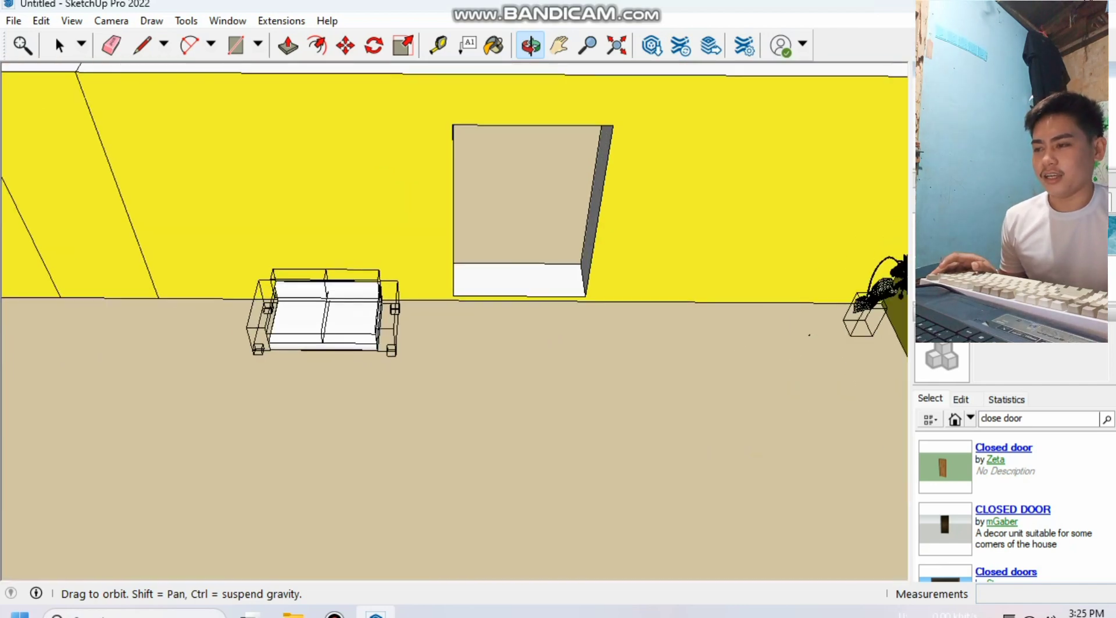
{"action": "scroll", "coordinate": [293, 357], "scroll_direction": "up", "scroll_amount": 2}
{"action": "scroll", "coordinate": [294, 357], "scroll_direction": "down", "scroll_amount": 3}
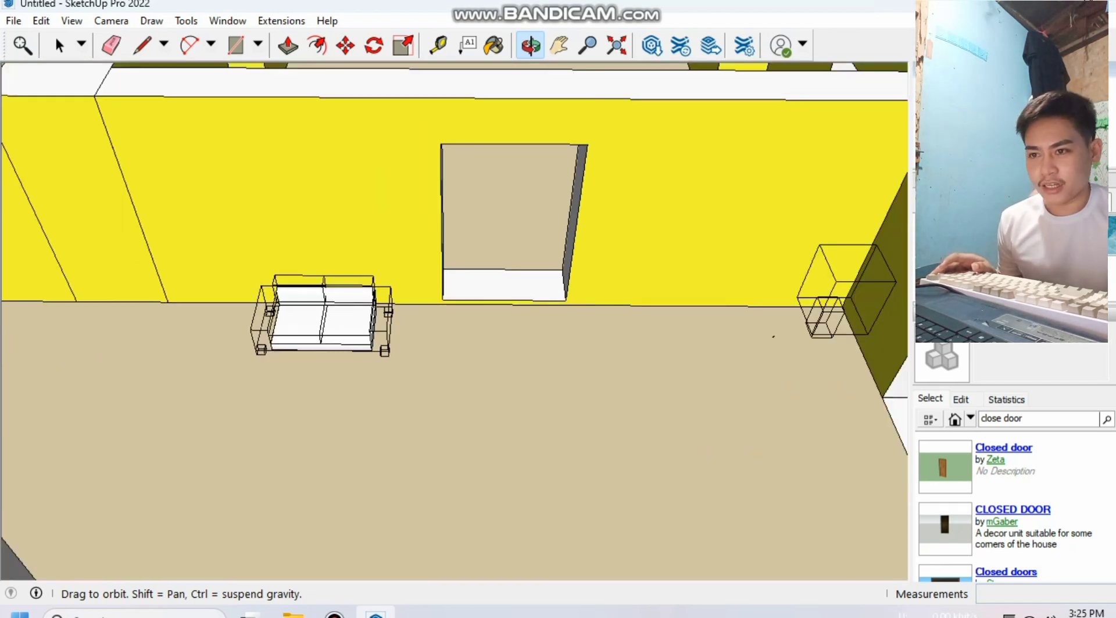
{"action": "scroll", "coordinate": [819, 334], "scroll_direction": "up", "scroll_amount": 1}
{"action": "scroll", "coordinate": [820, 334], "scroll_direction": "down", "scroll_amount": 4}
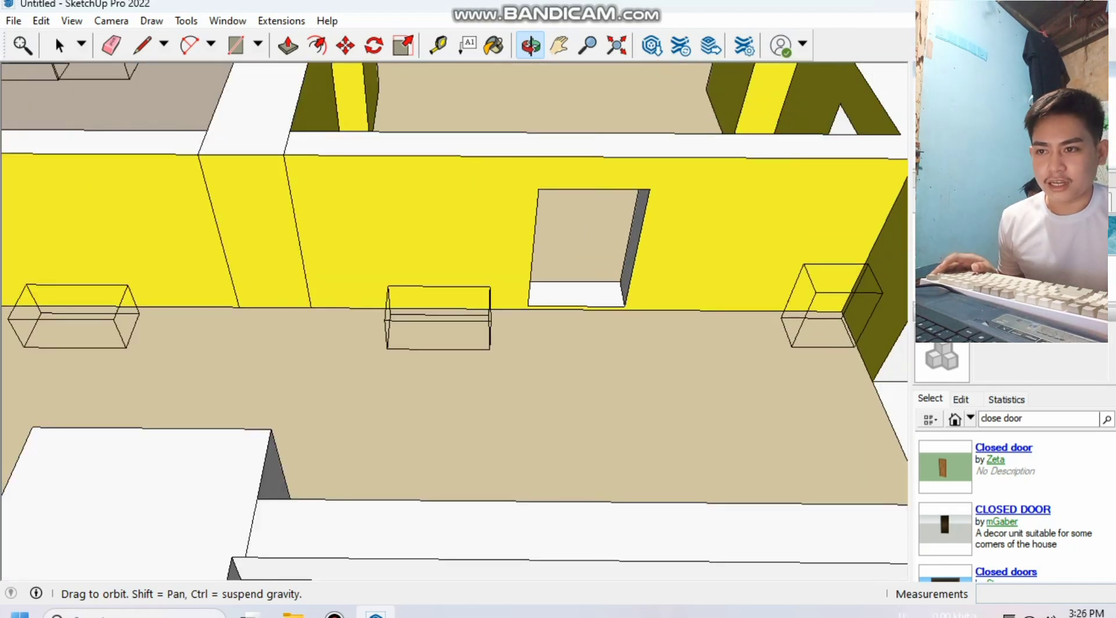
{"action": "scroll", "coordinate": [819, 334], "scroll_direction": "up", "scroll_amount": 1}
{"action": "left_click", "coordinate": [559, 45]}
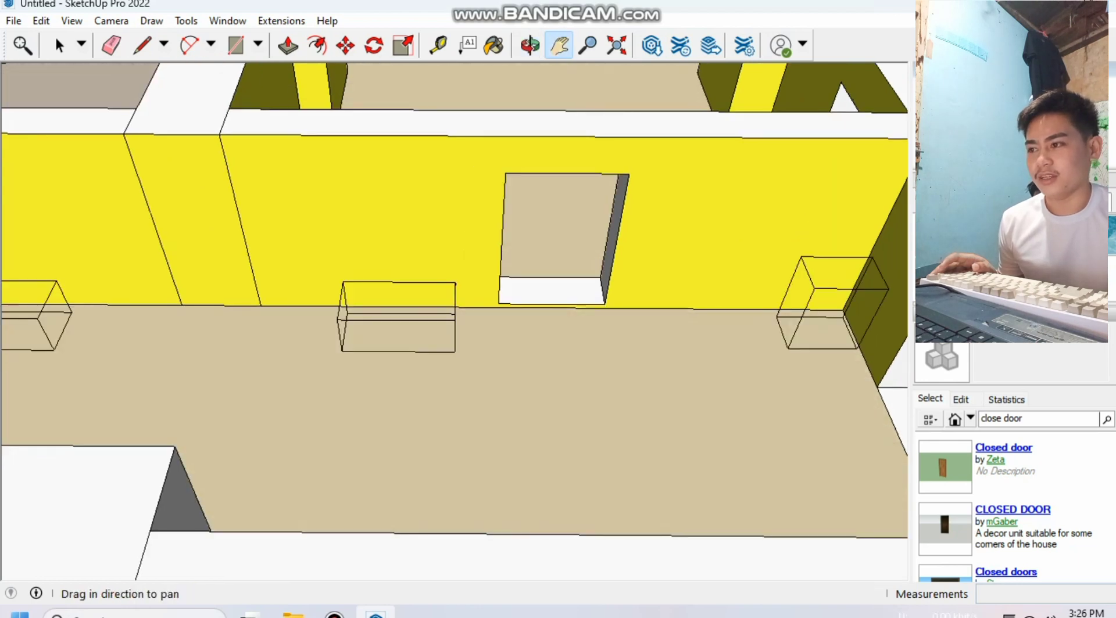
{"action": "scroll", "coordinate": [895, 305], "scroll_direction": "down", "scroll_amount": 6}
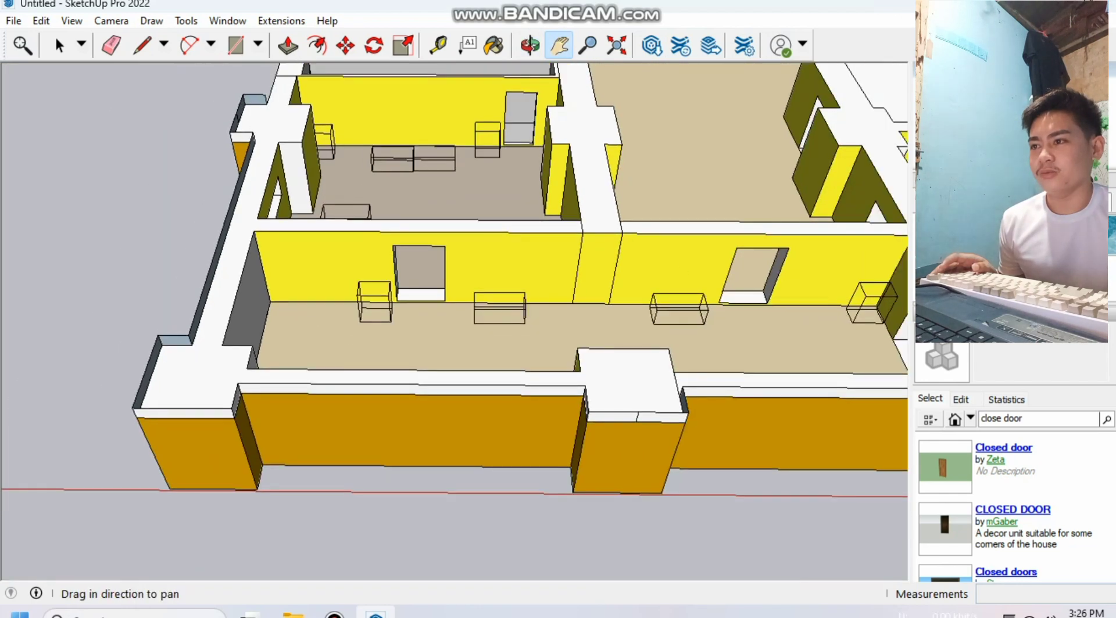
{"action": "scroll", "coordinate": [401, 134], "scroll_direction": "up", "scroll_amount": 1}
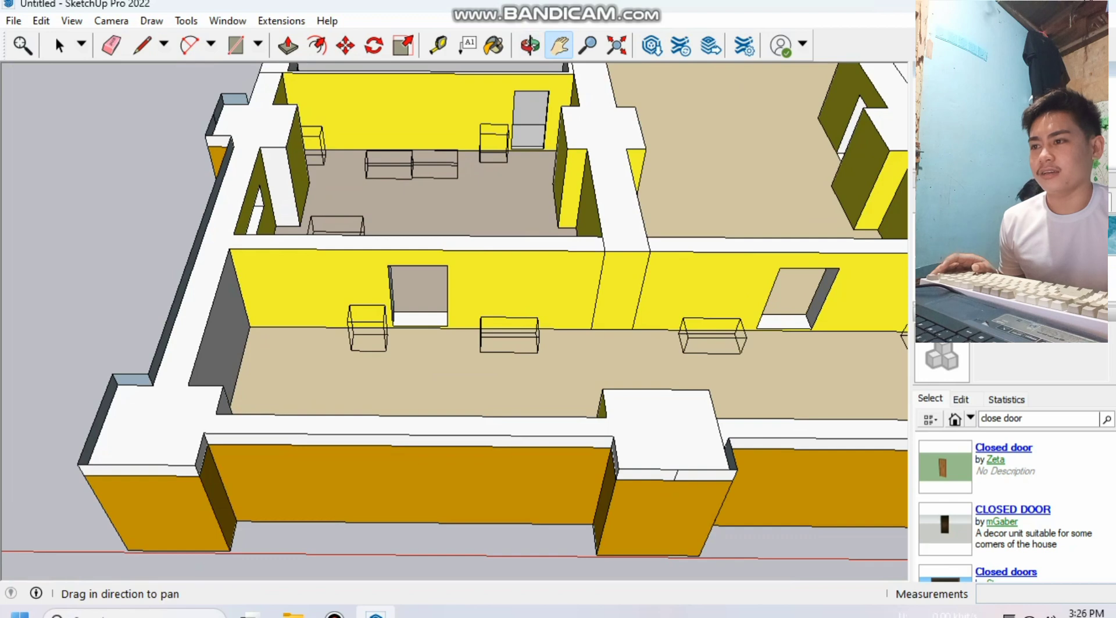
{"action": "left_click_drag", "start_coordinate": [453, 262], "coordinate": [456, 348]}
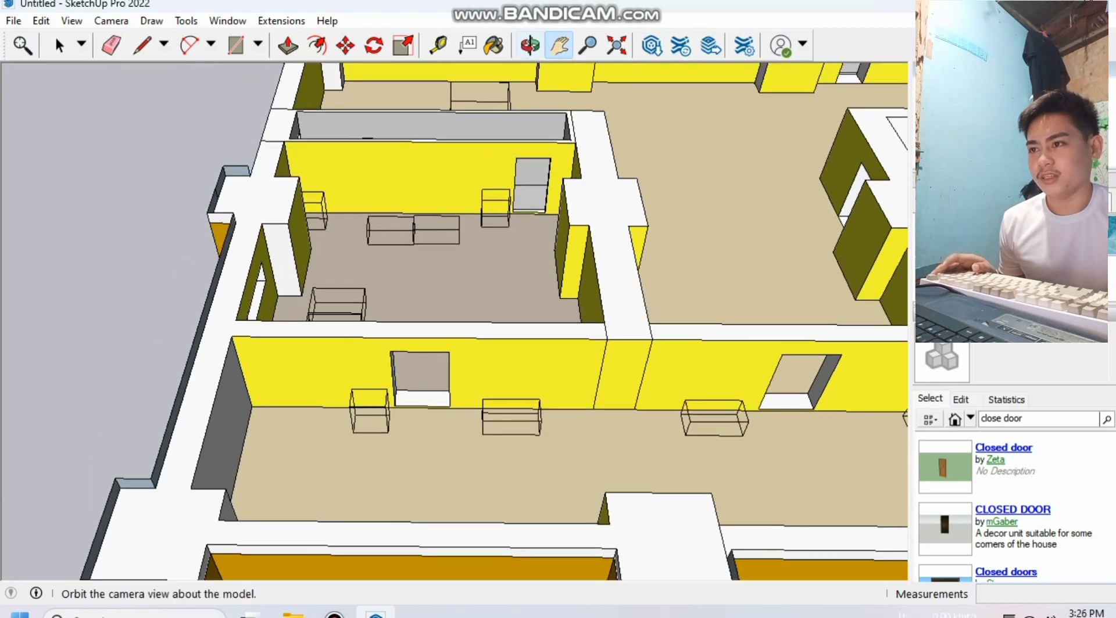
- Examine the bedroom's double bed, paired sofas, potted plants and patterned floor tiles
{"action": "scroll", "coordinate": [421, 278], "scroll_direction": "up", "scroll_amount": 5}
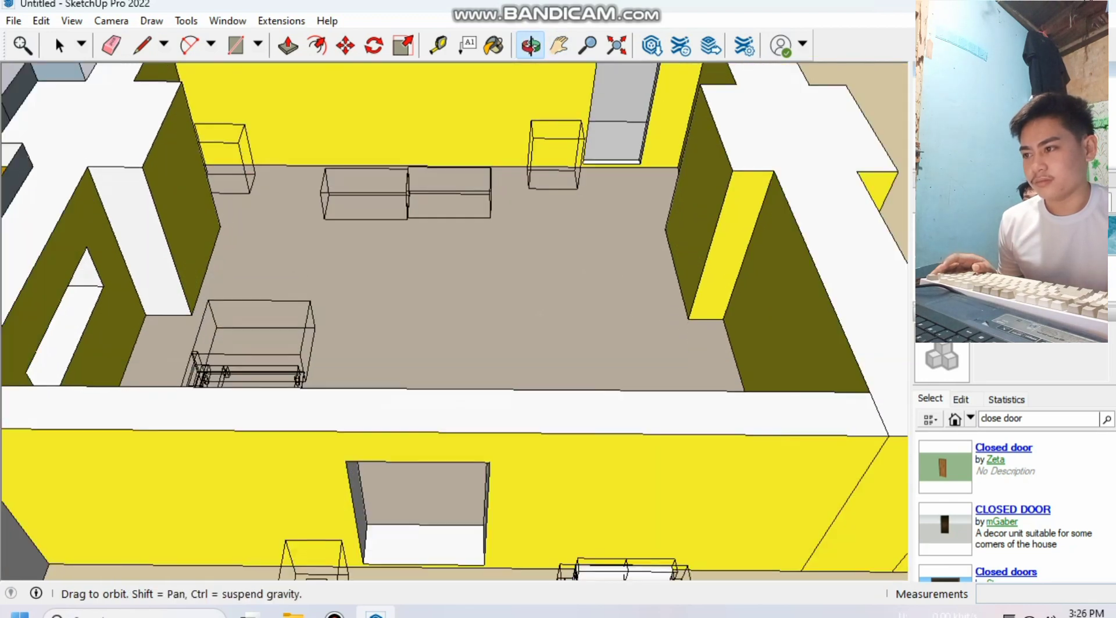
{"action": "scroll", "coordinate": [267, 325], "scroll_direction": "up", "scroll_amount": 1}
{"action": "scroll", "coordinate": [267, 325], "scroll_direction": "down", "scroll_amount": 1}
{"action": "scroll", "coordinate": [267, 325], "scroll_direction": "up", "scroll_amount": 4}
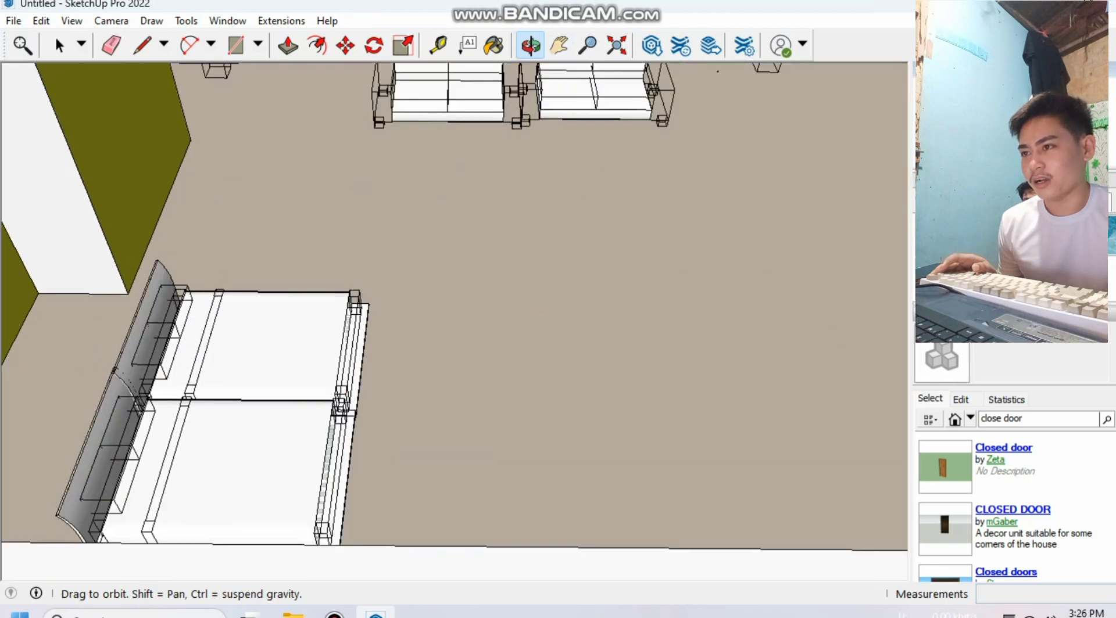
{"action": "scroll", "coordinate": [262, 325], "scroll_direction": "down", "scroll_amount": 1}
{"action": "scroll", "coordinate": [439, 175], "scroll_direction": "down", "scroll_amount": 3}
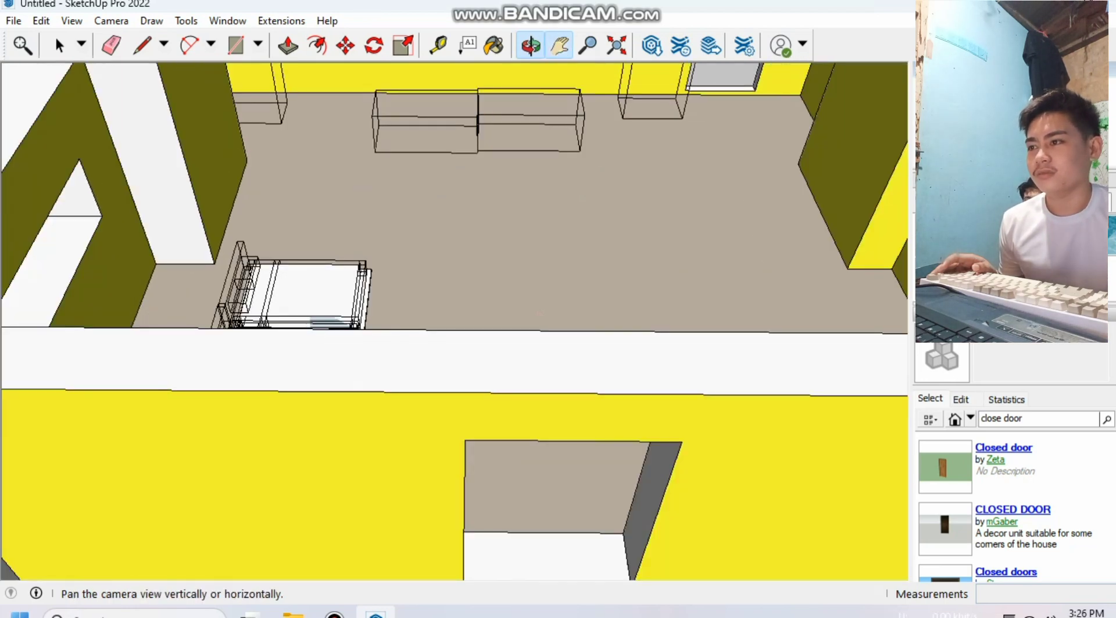
{"action": "left_click", "coordinate": [559, 45]}
{"action": "left_click_drag", "start_coordinate": [453, 203], "coordinate": [454, 355]}
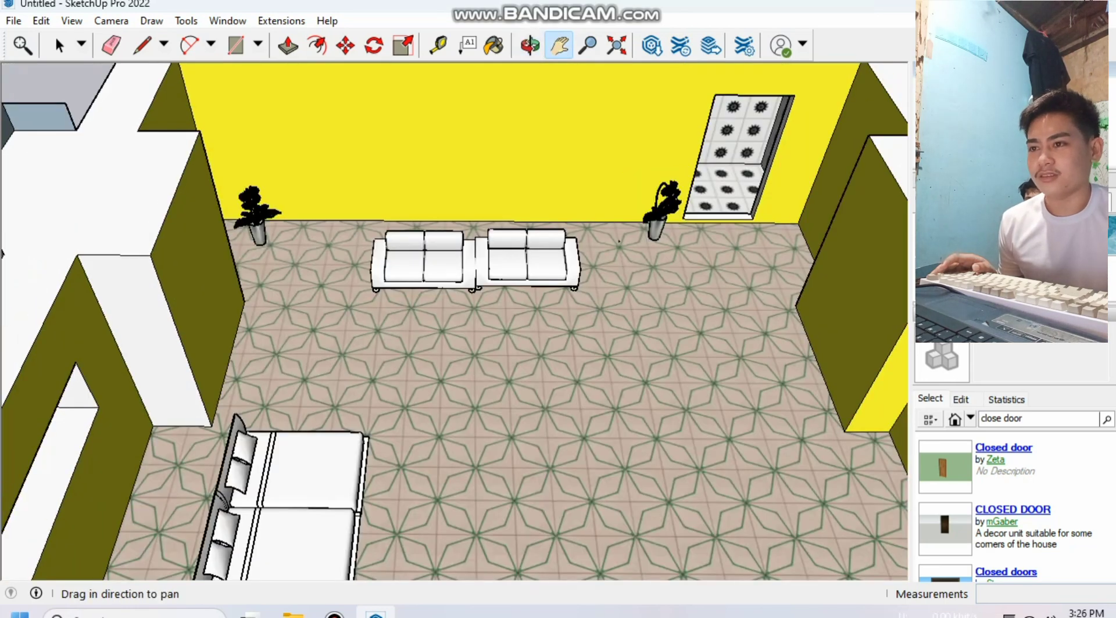
- View the yellow-walled hall beyond the bedroom, including its sofa, wall pillars and doorway to the adjoining bathroom
{"action": "mouse_move", "coordinate": [453, 477]}
{"action": "left_mouse_down"}
{"action": "mouse_move", "coordinate": [439, 372]}
{"action": "mouse_move", "coordinate": [444, 163]}
{"action": "left_mouse_up"}
{"action": "left_click_drag", "start_coordinate": [825, 302], "coordinate": [590, 307]}
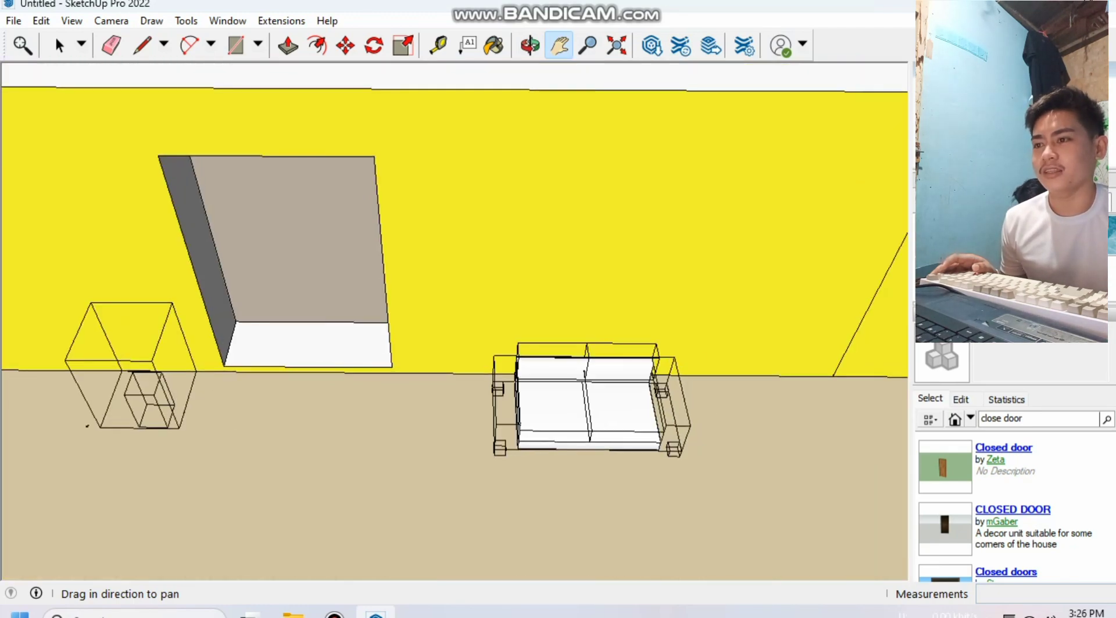
{"action": "scroll", "coordinate": [590, 307], "scroll_direction": "down", "scroll_amount": 6}
{"action": "left_click_drag", "start_coordinate": [785, 133], "coordinate": [511, 523]}
{"action": "left_click_drag", "start_coordinate": [777, 221], "coordinate": [683, 281]}
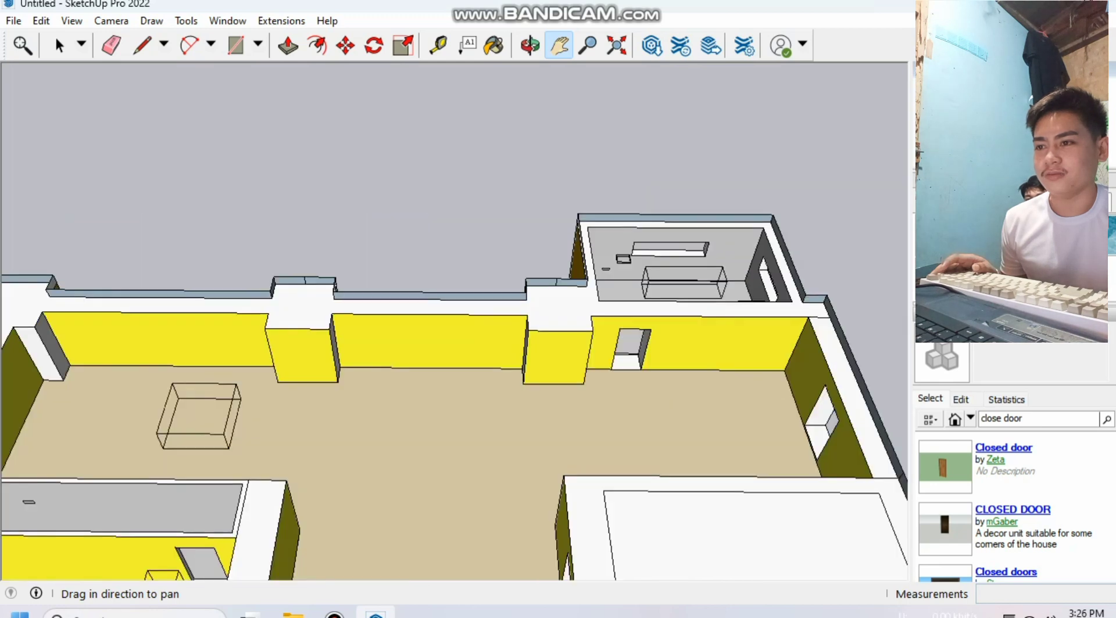
- Examine the bathroom's bathtub, sink, toilet, window openings and patterned wall and floor tiles from inside and above
{"action": "scroll", "coordinate": [684, 280], "scroll_direction": "up", "scroll_amount": 5}
{"action": "scroll", "coordinate": [667, 273], "scroll_direction": "up", "scroll_amount": 8}
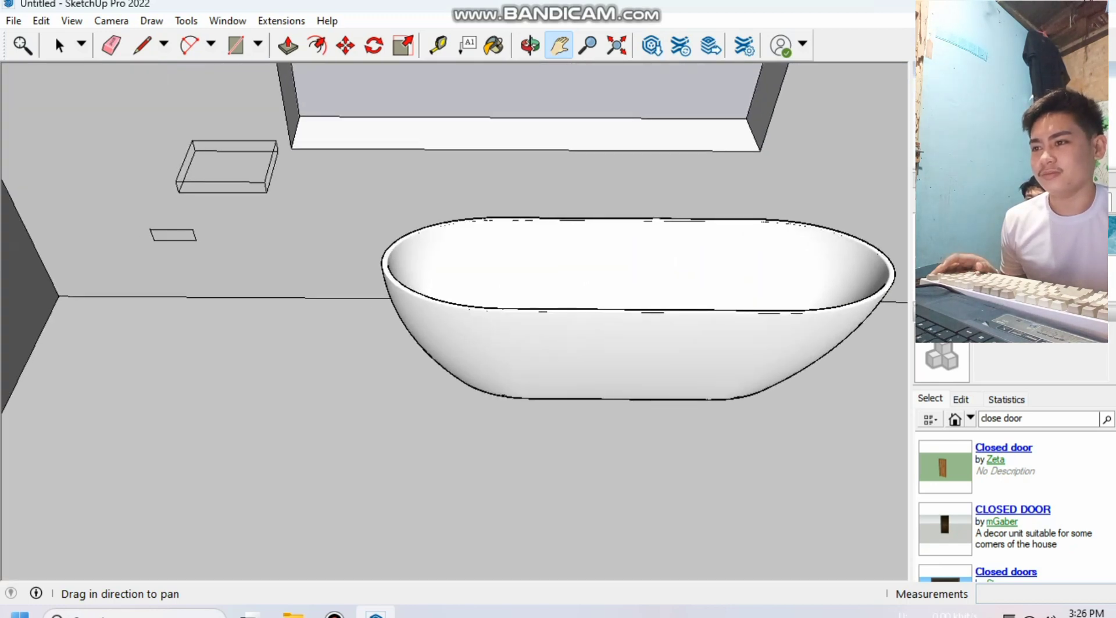
{"action": "left_click_drag", "start_coordinate": [667, 273], "coordinate": [546, 294]}
{"action": "left_click", "coordinate": [530, 45]}
{"action": "scroll", "coordinate": [741, 388], "scroll_direction": "down", "scroll_amount": 3}
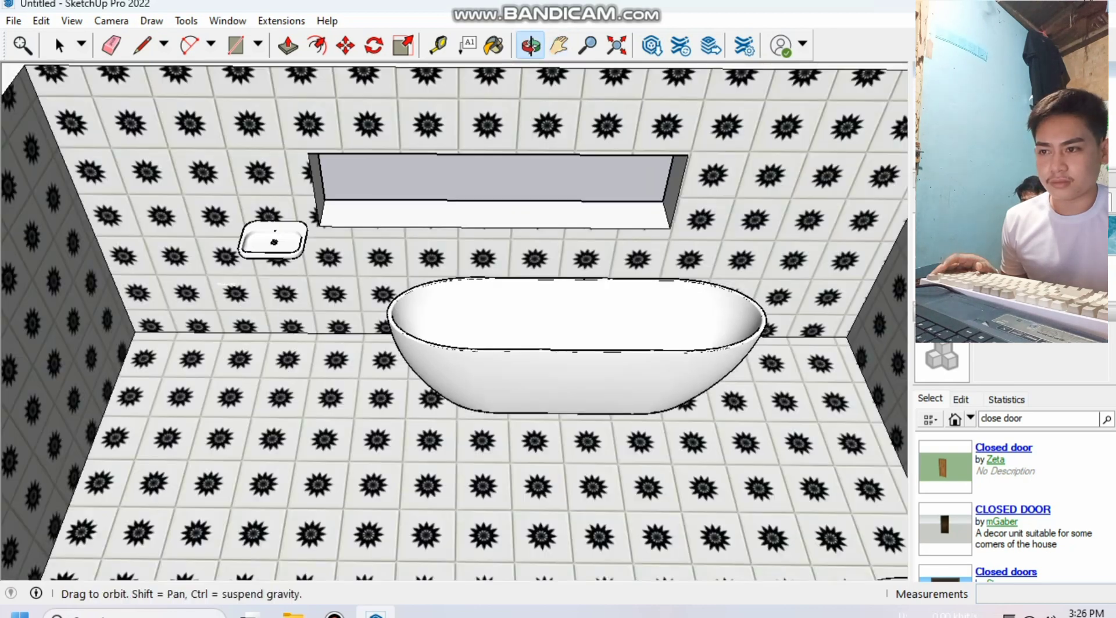
{"action": "left_click_drag", "start_coordinate": [741, 388], "coordinate": [697, 369]}
{"action": "mouse_move", "coordinate": [697, 369]}
{"action": "middle_mouse_down"}
{"action": "mouse_move", "coordinate": [700, 401]}
{"action": "mouse_move", "coordinate": [724, 421]}
{"action": "mouse_move", "coordinate": [785, 444]}
{"action": "middle_mouse_up"}
{"action": "left_click", "coordinate": [559, 45]}
{"action": "left_click_drag", "start_coordinate": [645, 274], "coordinate": [581, 268]}
{"action": "middle_click_drag", "start_coordinate": [581, 268], "coordinate": [536, 293], "text": "shift"}
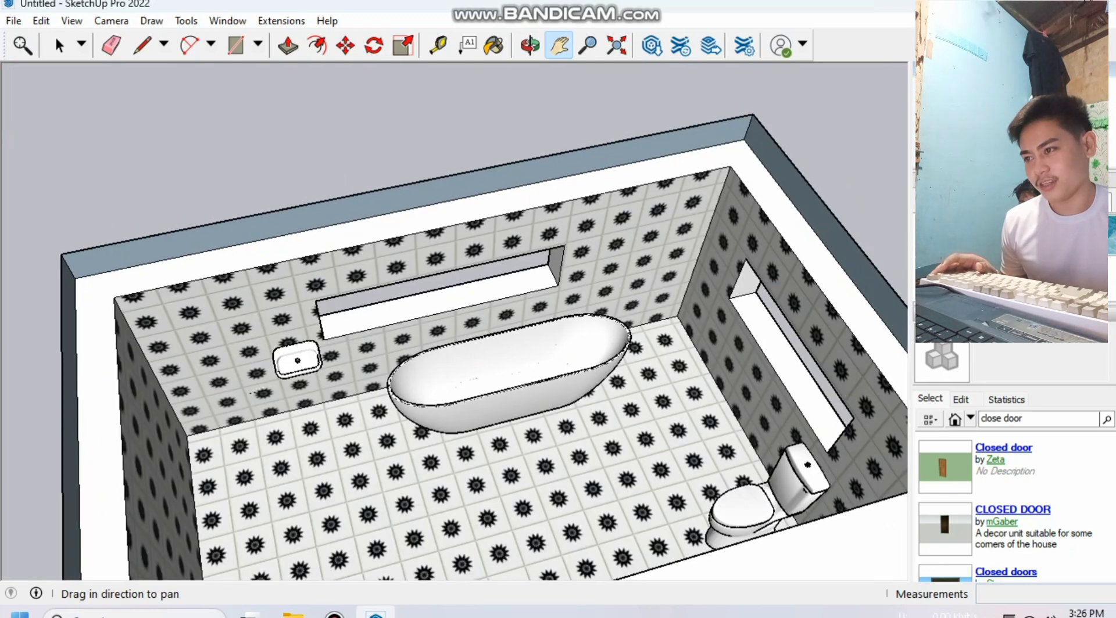
{"action": "scroll", "coordinate": [249, 359], "scroll_direction": "up", "scroll_amount": 3}
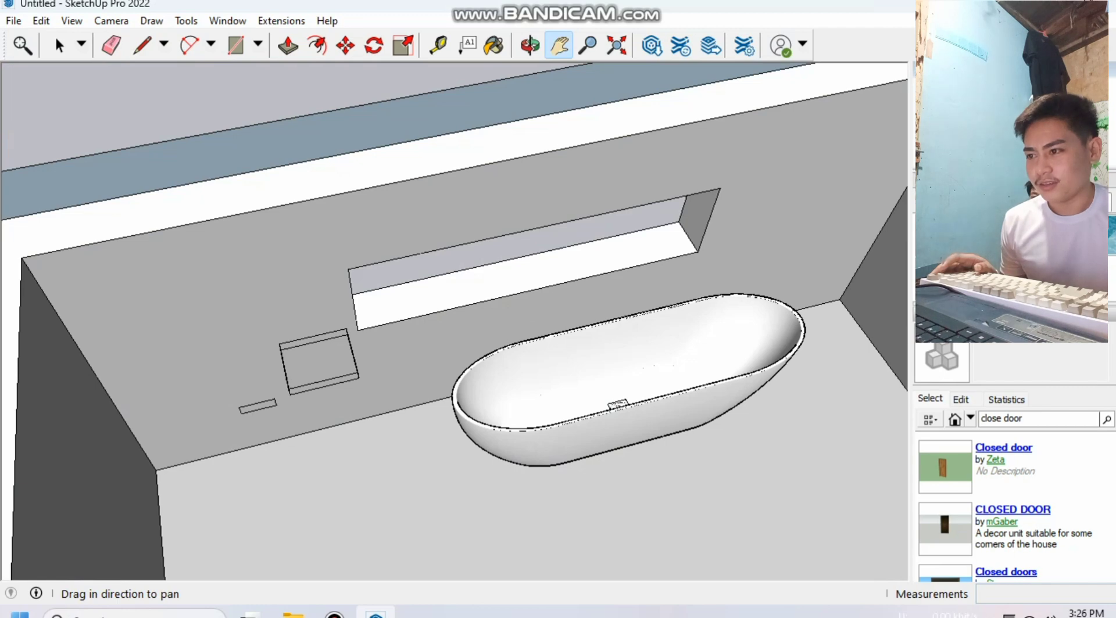
{"action": "scroll", "coordinate": [274, 396], "scroll_direction": "down", "scroll_amount": 5}
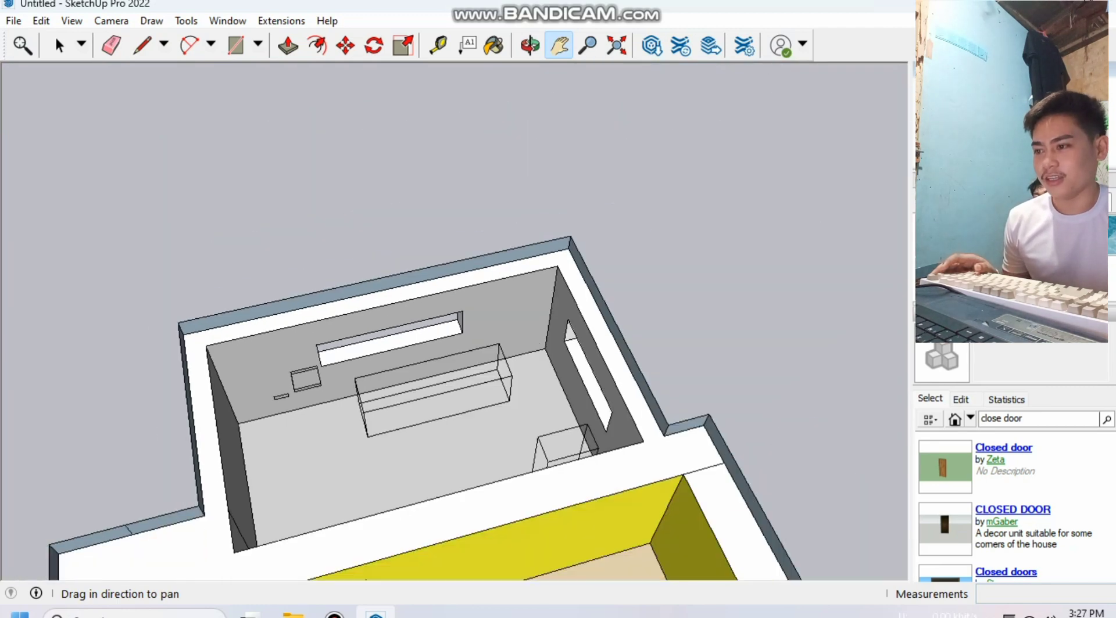
{"action": "scroll", "coordinate": [324, 420], "scroll_direction": "down", "scroll_amount": 4}
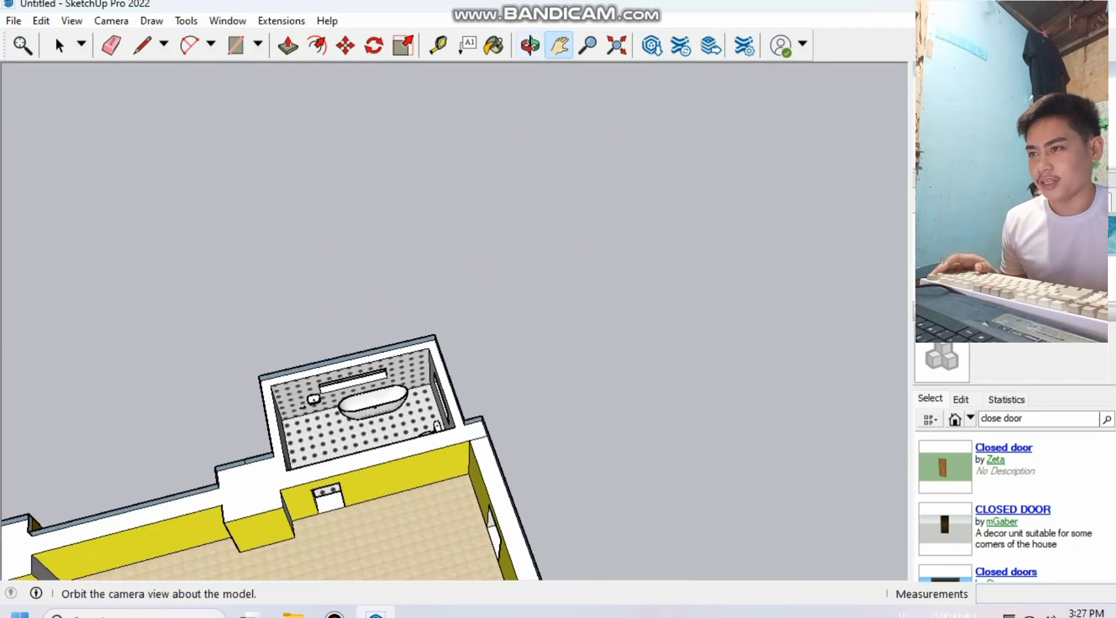
- View the whole painted and furnished floor layout from above, from the bathroom end to the orange exterior walls
{"action": "left_click", "coordinate": [530, 45]}
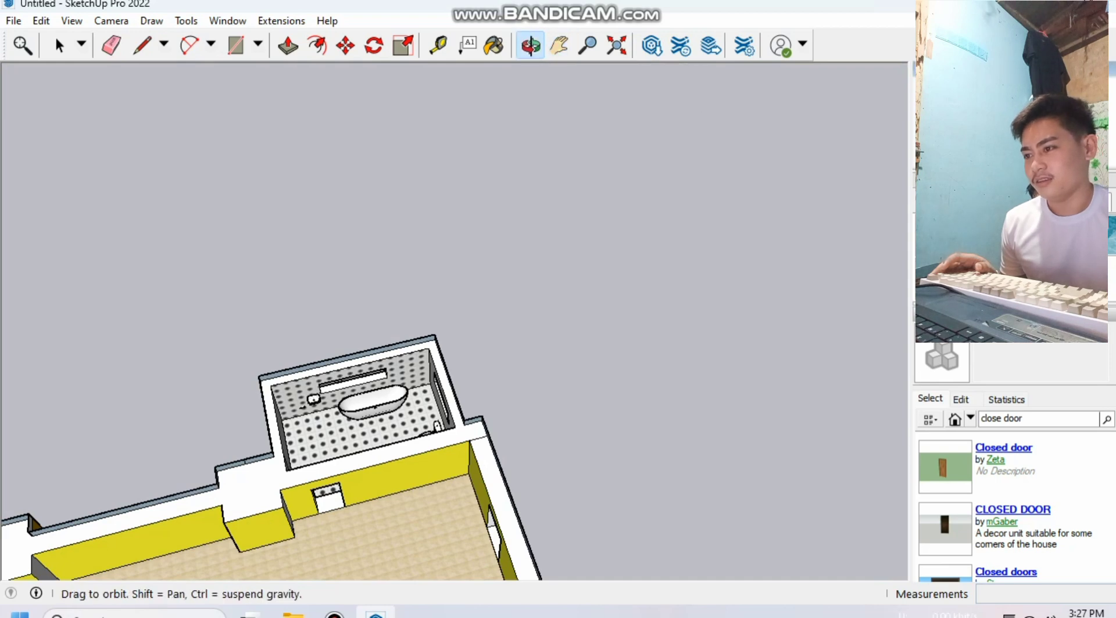
{"action": "left_click_drag", "start_coordinate": [407, 337], "coordinate": [378, 244]}
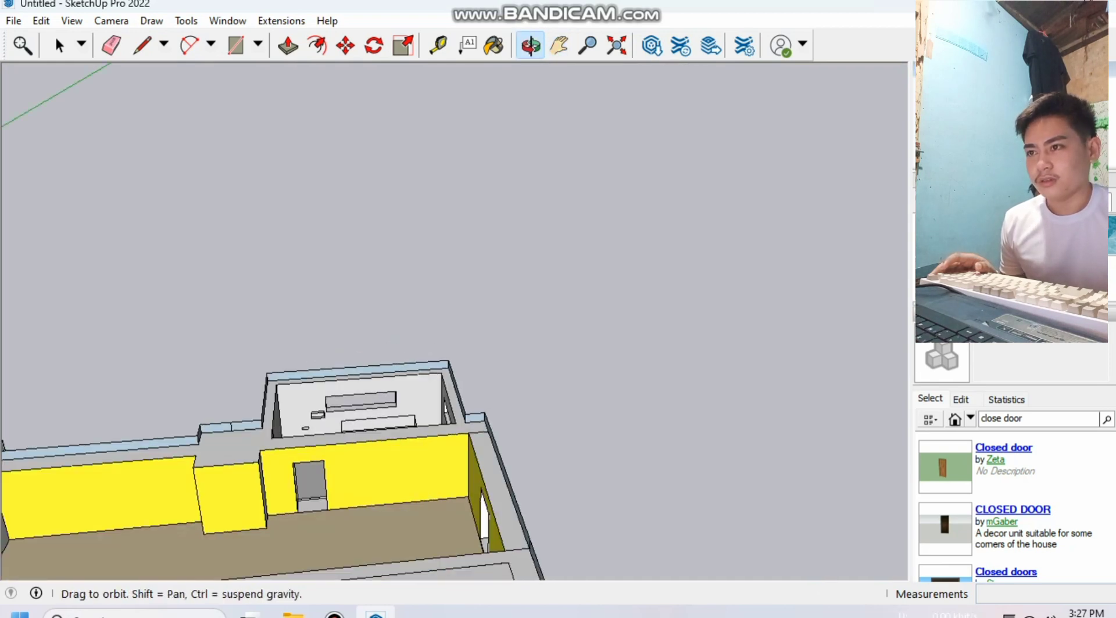
{"action": "left_click", "coordinate": [559, 45]}
{"action": "left_click_drag", "start_coordinate": [262, 361], "coordinate": [523, 247]}
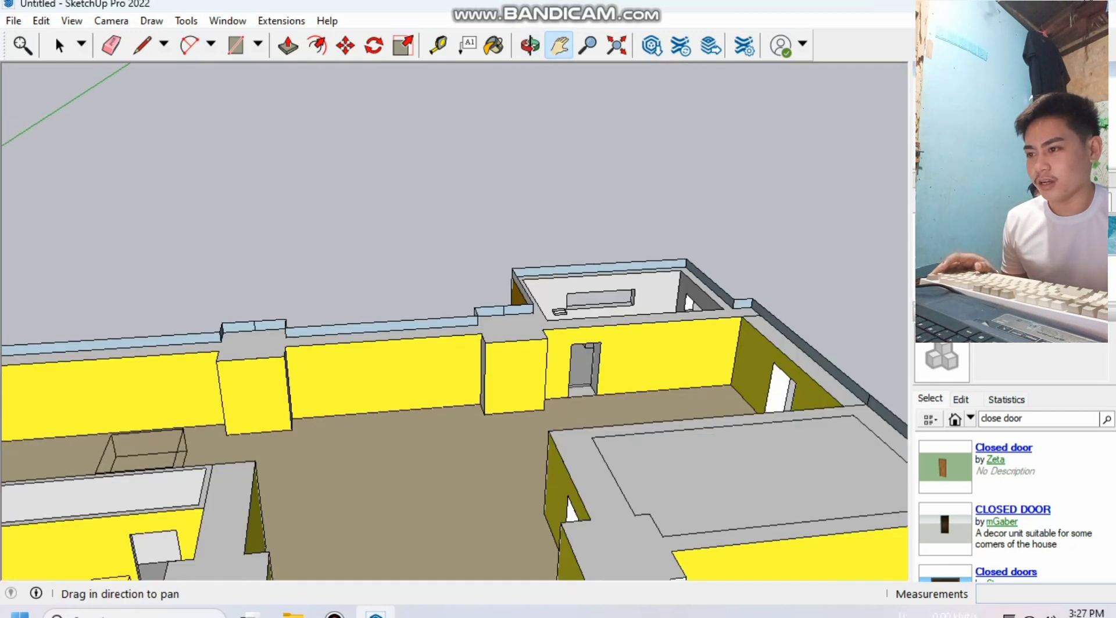
{"action": "scroll", "coordinate": [242, 200], "scroll_direction": "down", "scroll_amount": 2}
{"action": "left_click_drag", "start_coordinate": [386, 442], "coordinate": [397, 381]}
{"action": "scroll", "coordinate": [401, 361], "scroll_direction": "down", "scroll_amount": 3}
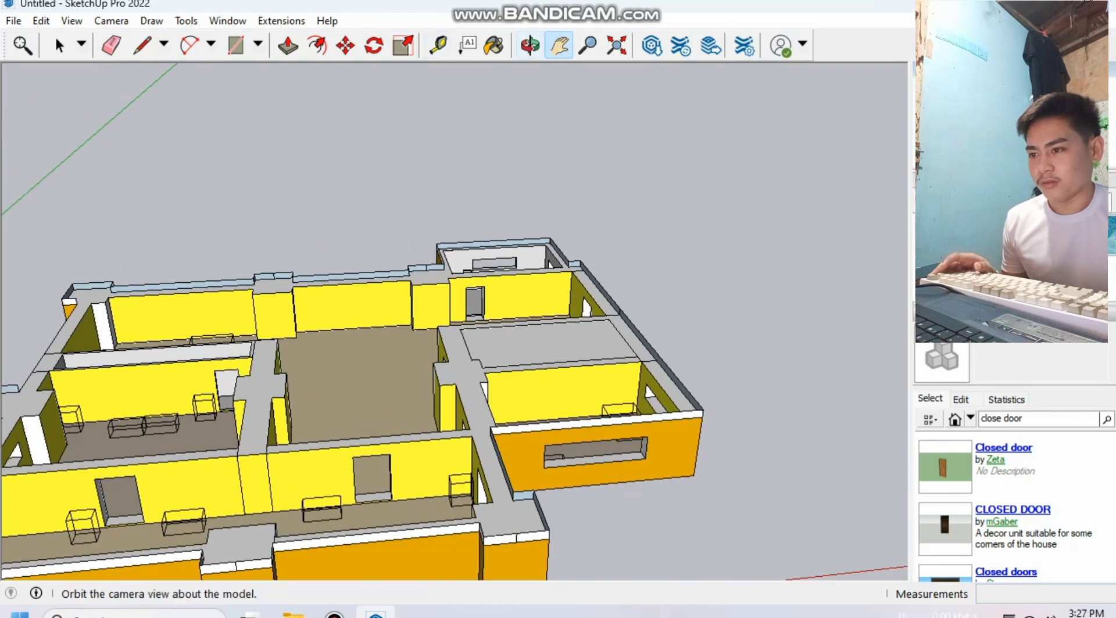
{"action": "left_click", "coordinate": [530, 46]}
{"action": "left_click_drag", "start_coordinate": [494, 278], "coordinate": [474, 331]}
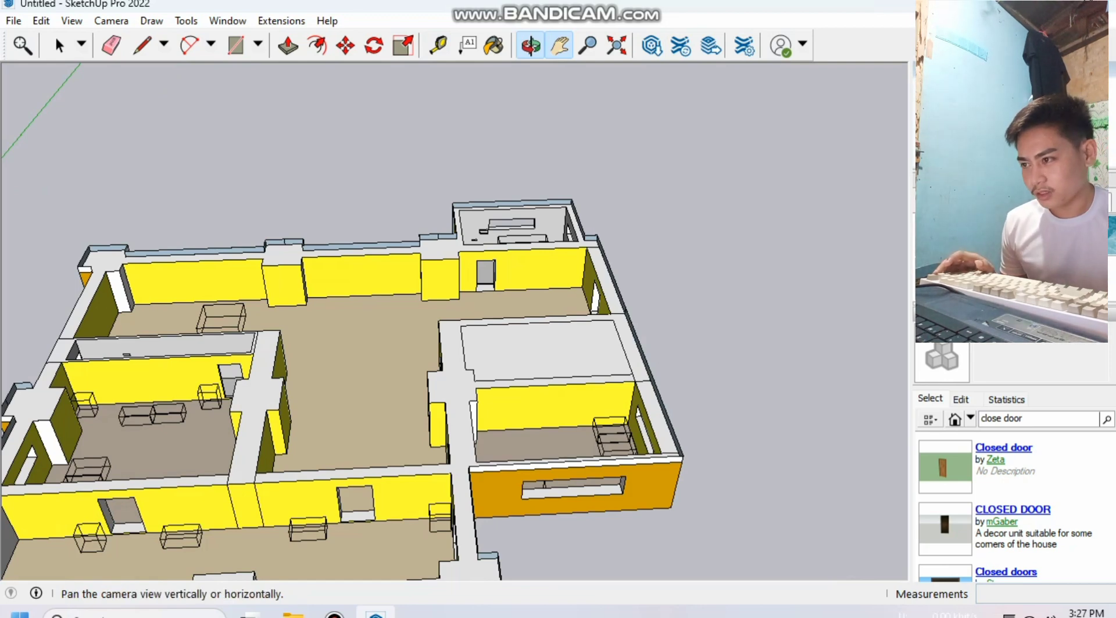
{"action": "mouse_move", "coordinate": [459, 349]}
{"action": "middle_mouse_down"}
{"action": "mouse_move", "coordinate": [452, 302]}
{"action": "mouse_move", "coordinate": [697, 268]}
{"action": "mouse_move", "coordinate": [669, 271]}
{"action": "middle_mouse_up"}
- Place the Picnic Table with the blue umbrella from the Components Sampler on the grass in front of the building and deselect it
{"action": "mouse_move", "coordinate": [375, 614]}
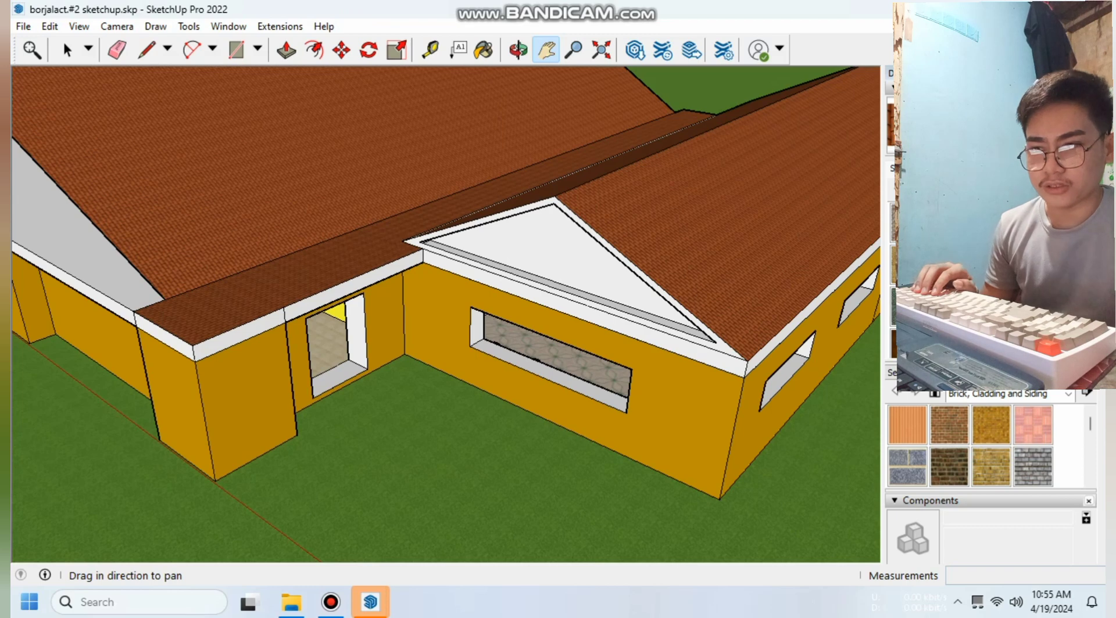
{"action": "scroll", "coordinate": [990, 476], "scroll_direction": "down", "scroll_amount": 3}
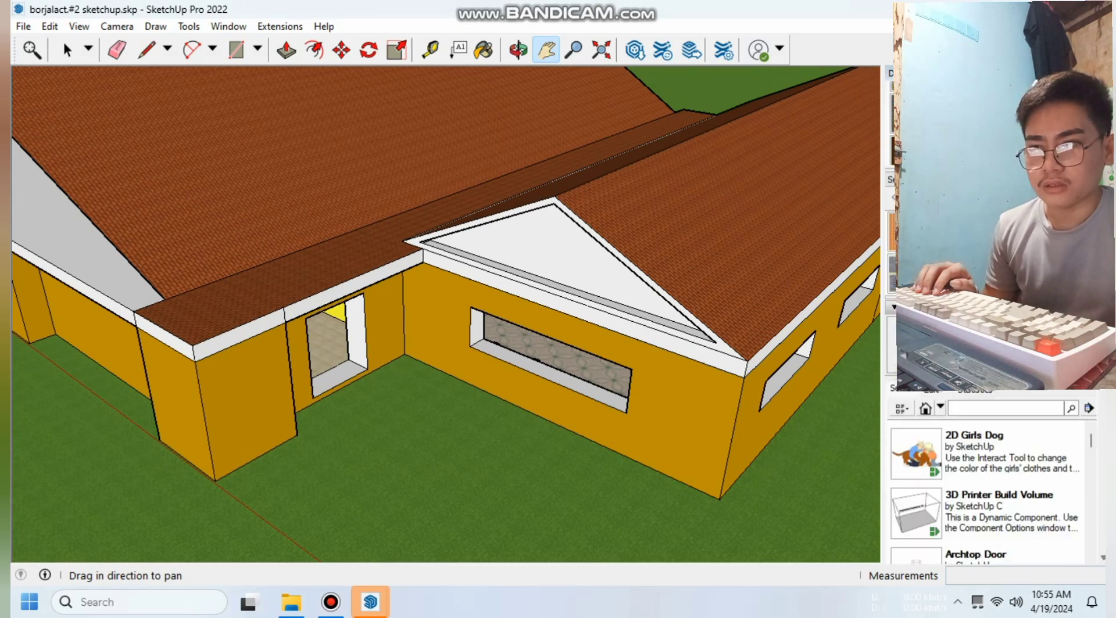
{"action": "scroll", "coordinate": [991, 430], "scroll_direction": "down", "scroll_amount": 2}
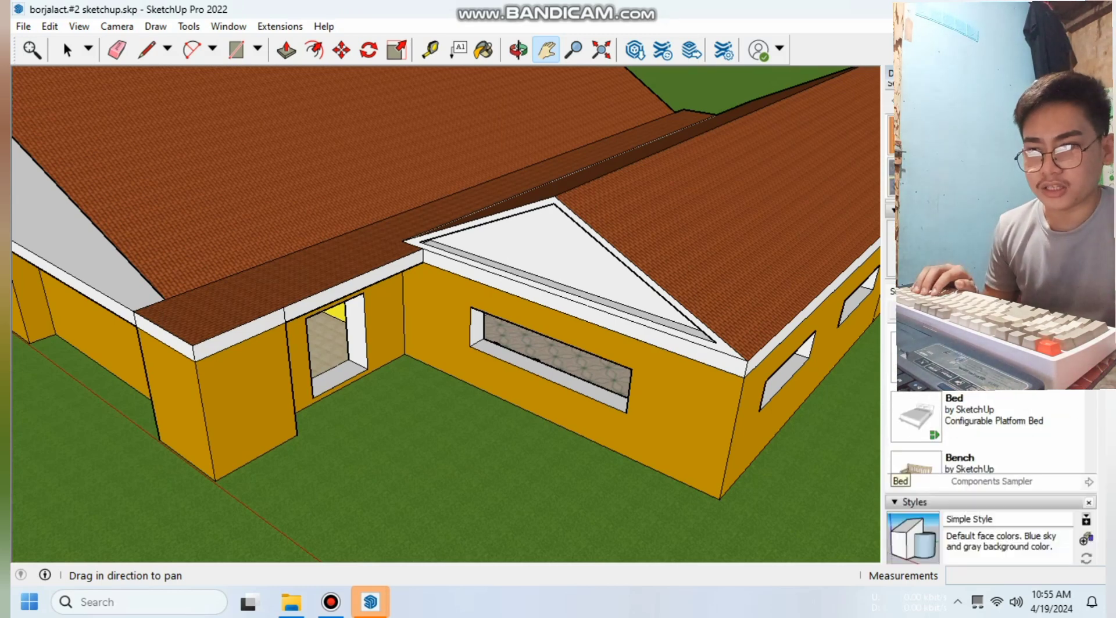
{"action": "scroll", "coordinate": [916, 430], "scroll_direction": "down", "scroll_amount": 1}
{"action": "scroll", "coordinate": [915, 430], "scroll_direction": "down", "scroll_amount": 1}
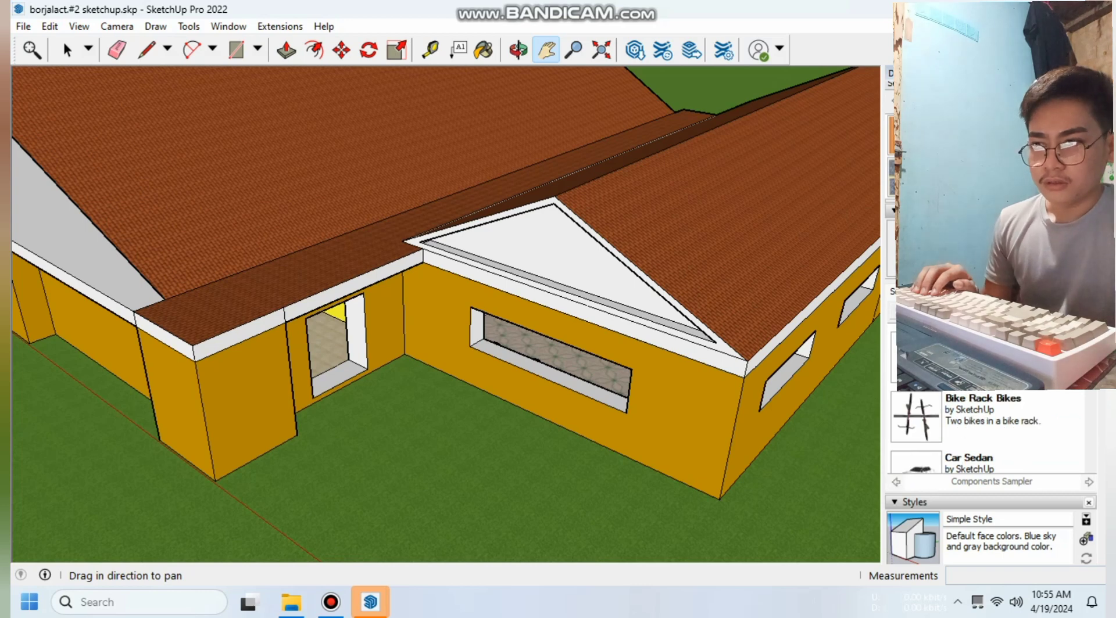
{"action": "scroll", "coordinate": [988, 430], "scroll_direction": "down", "scroll_amount": 2}
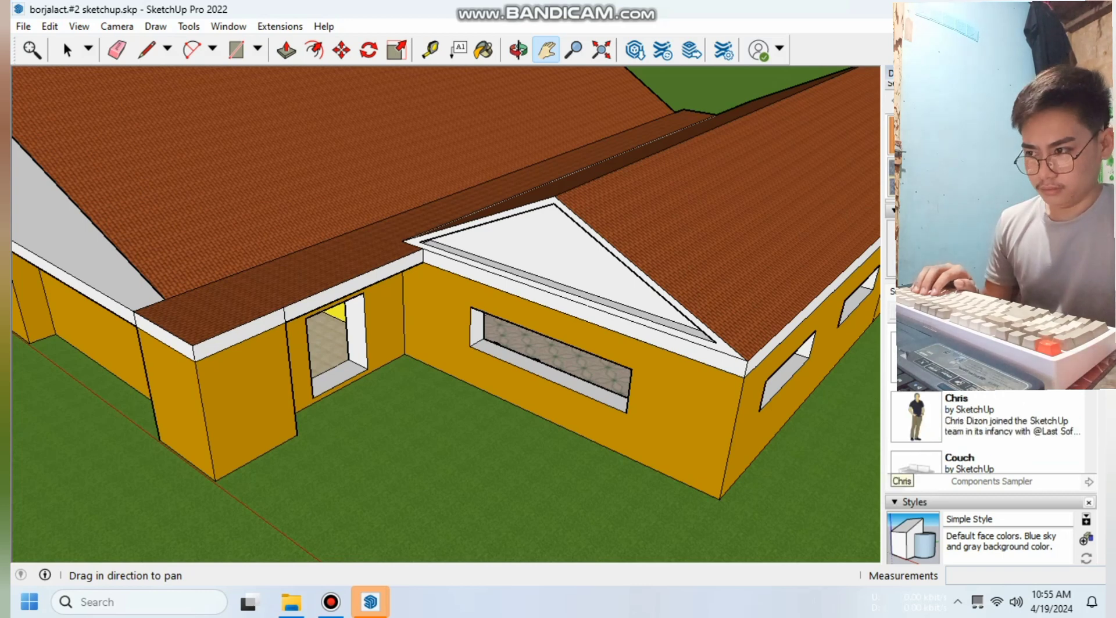
{"action": "scroll", "coordinate": [599, 455], "scroll_direction": "down", "scroll_amount": 1}
{"action": "left_click_drag", "start_coordinate": [599, 456], "coordinate": [553, 408]}
{"action": "scroll", "coordinate": [899, 459], "scroll_direction": "down", "scroll_amount": 2}
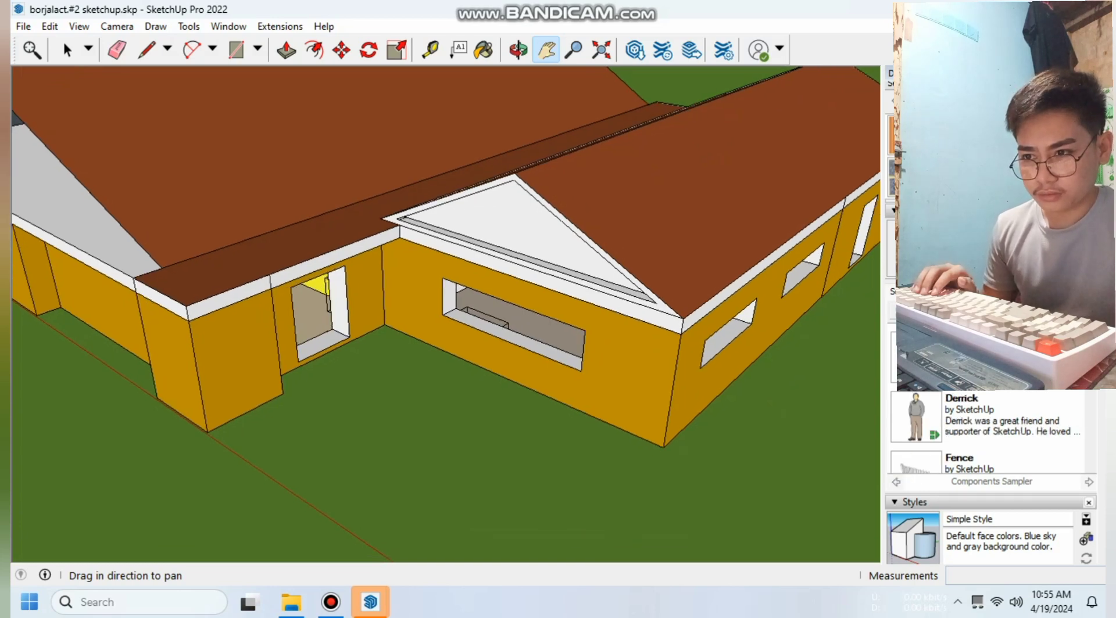
{"action": "scroll", "coordinate": [988, 433], "scroll_direction": "down", "scroll_amount": 8}
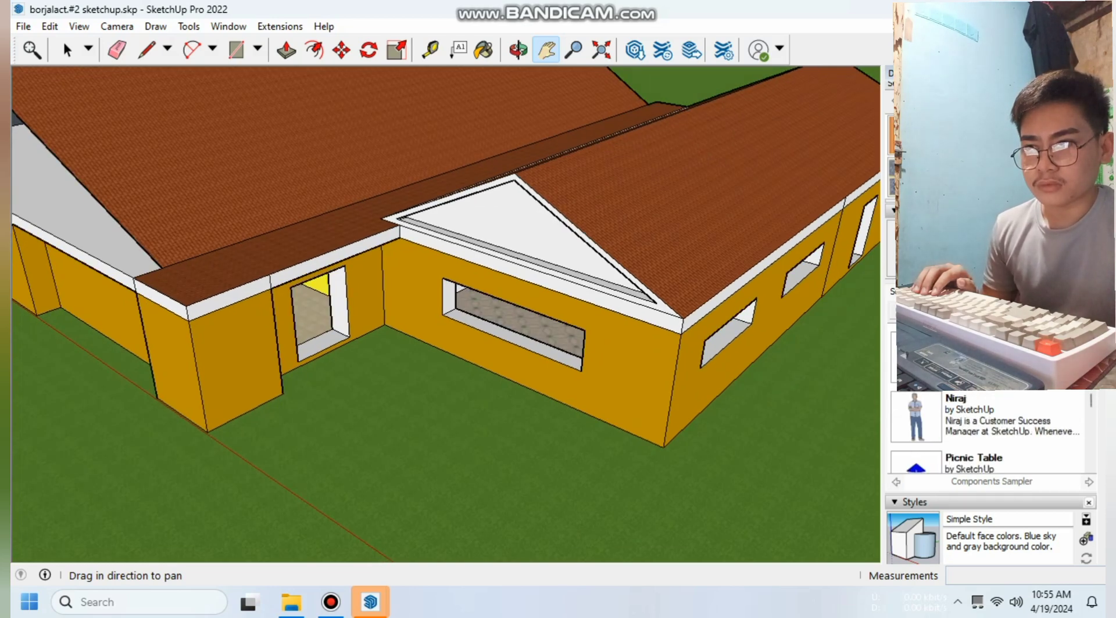
{"action": "scroll", "coordinate": [916, 459], "scroll_direction": "down", "scroll_amount": 4}
{"action": "scroll", "coordinate": [915, 459], "scroll_direction": "up", "scroll_amount": 2}
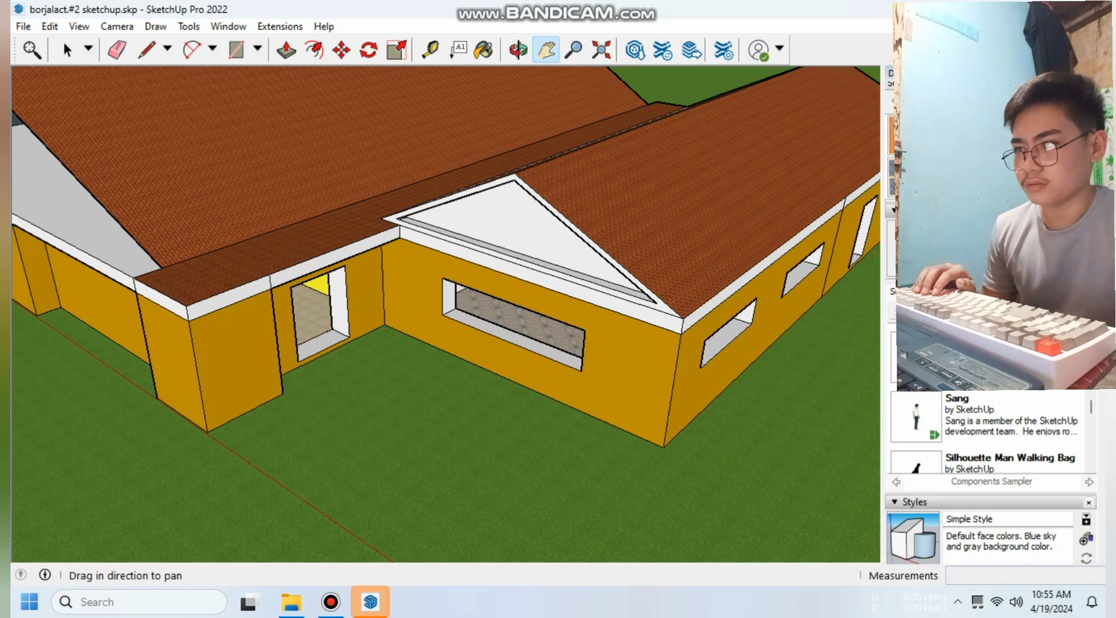
{"action": "left_click_drag", "start_coordinate": [613, 442], "coordinate": [569, 360]}
{"action": "scroll", "coordinate": [570, 360], "scroll_direction": "down", "scroll_amount": 1}
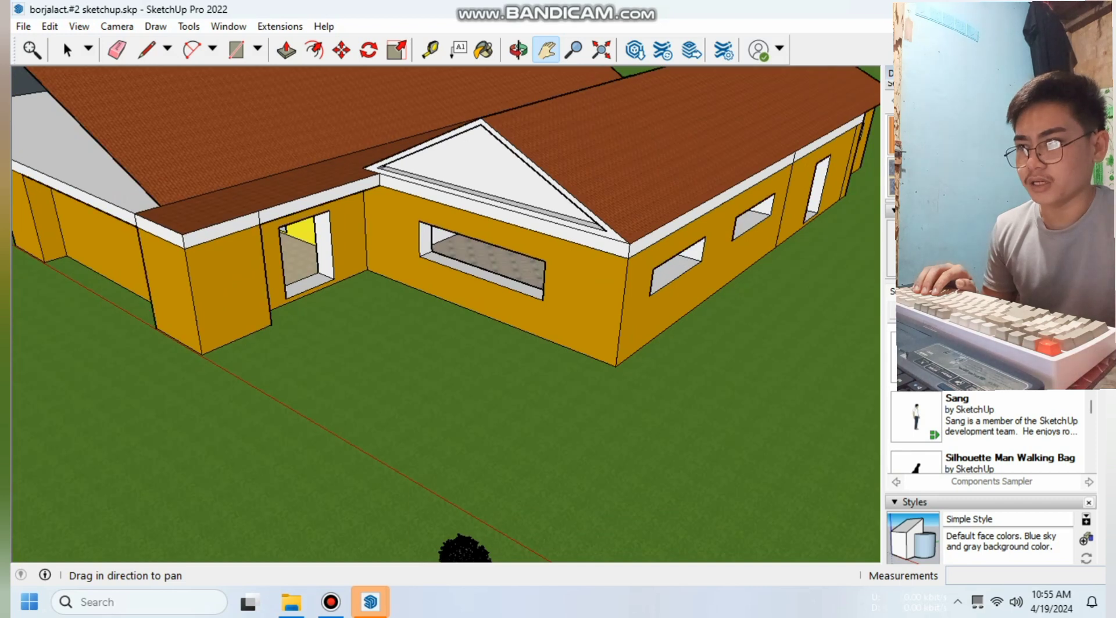
{"action": "left_click", "coordinate": [916, 357]}
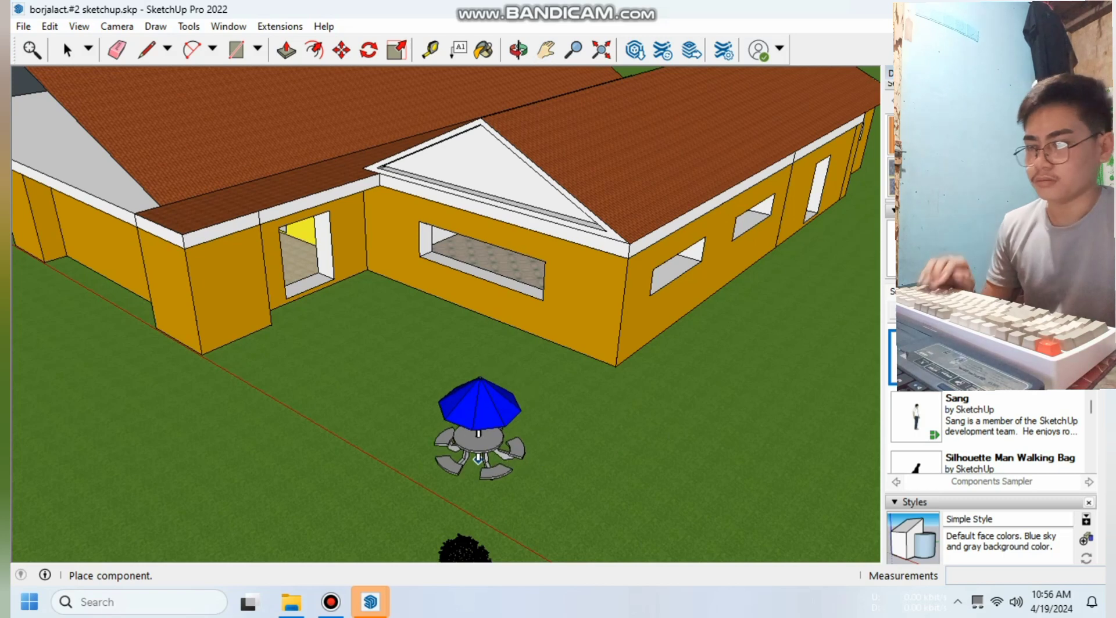
{"action": "left_click", "coordinate": [464, 468]}
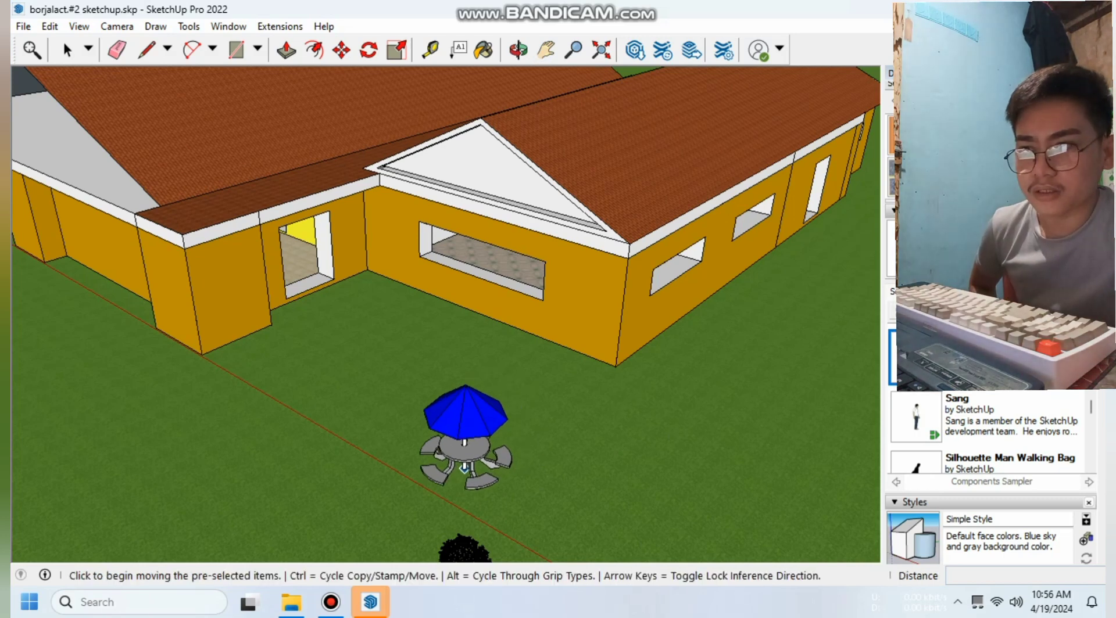
{"action": "key", "text": "space"}
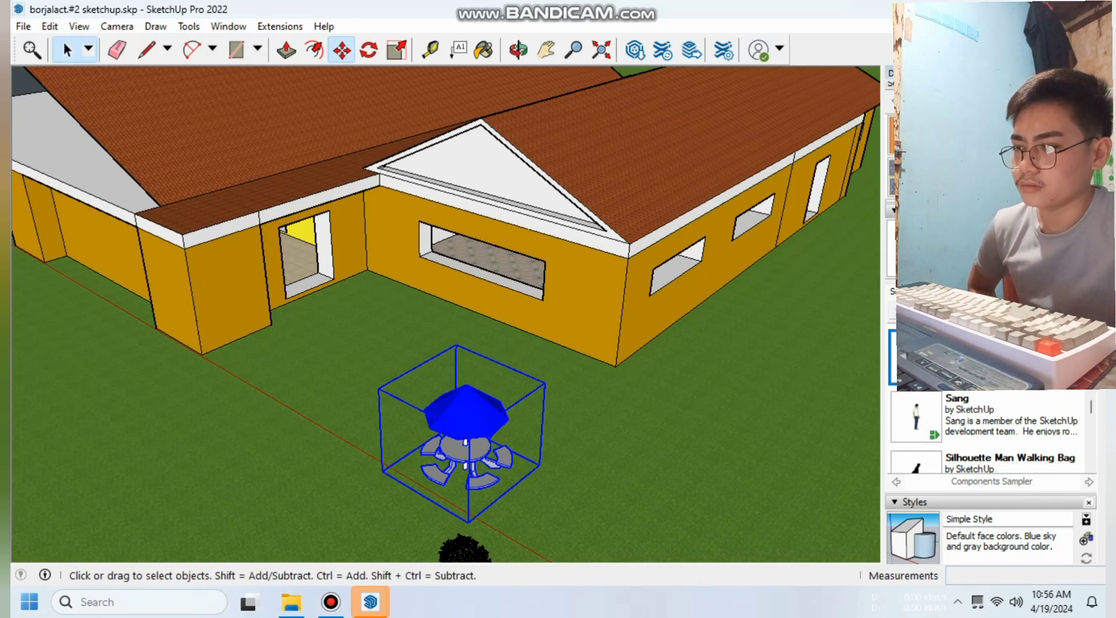
{"action": "key", "text": "Escape"}
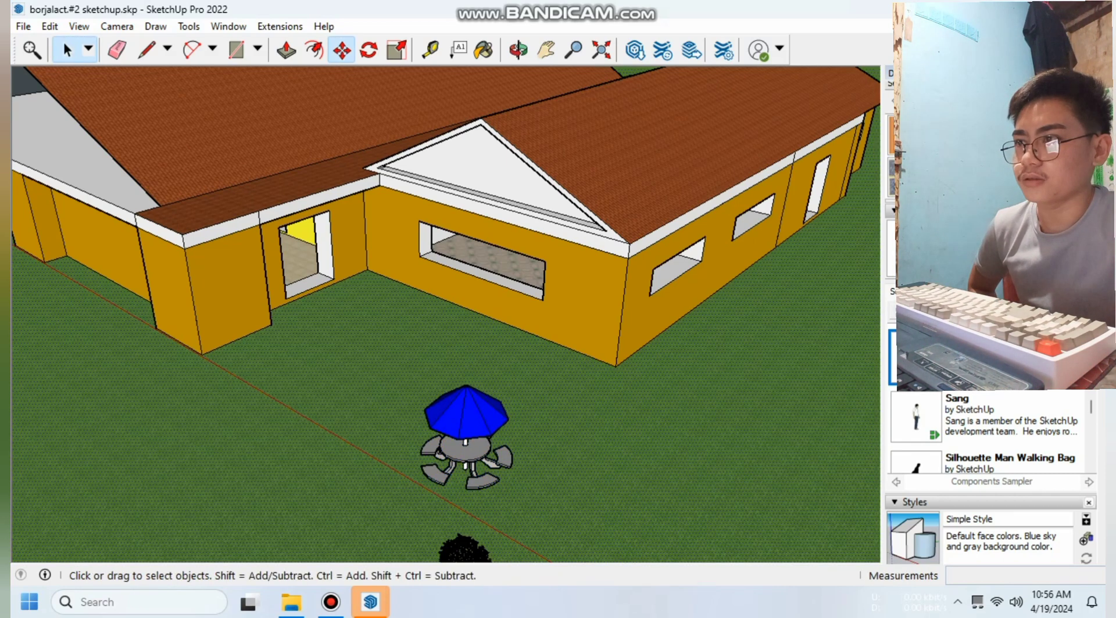
- Place the Bench from the Components Sampler against the orange wall below the long front window and deselect it
{"action": "left_click", "coordinate": [518, 50]}
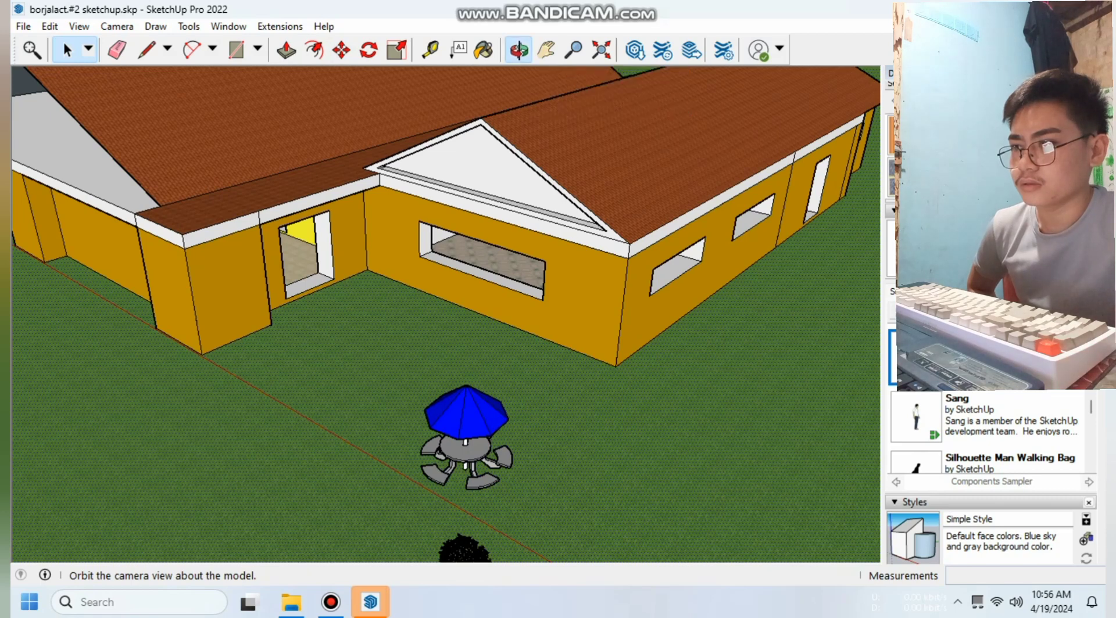
{"action": "left_click_drag", "start_coordinate": [441, 349], "coordinate": [407, 360]}
{"action": "left_click", "coordinate": [546, 50]}
{"action": "left_click_drag", "start_coordinate": [511, 145], "coordinate": [445, 457]}
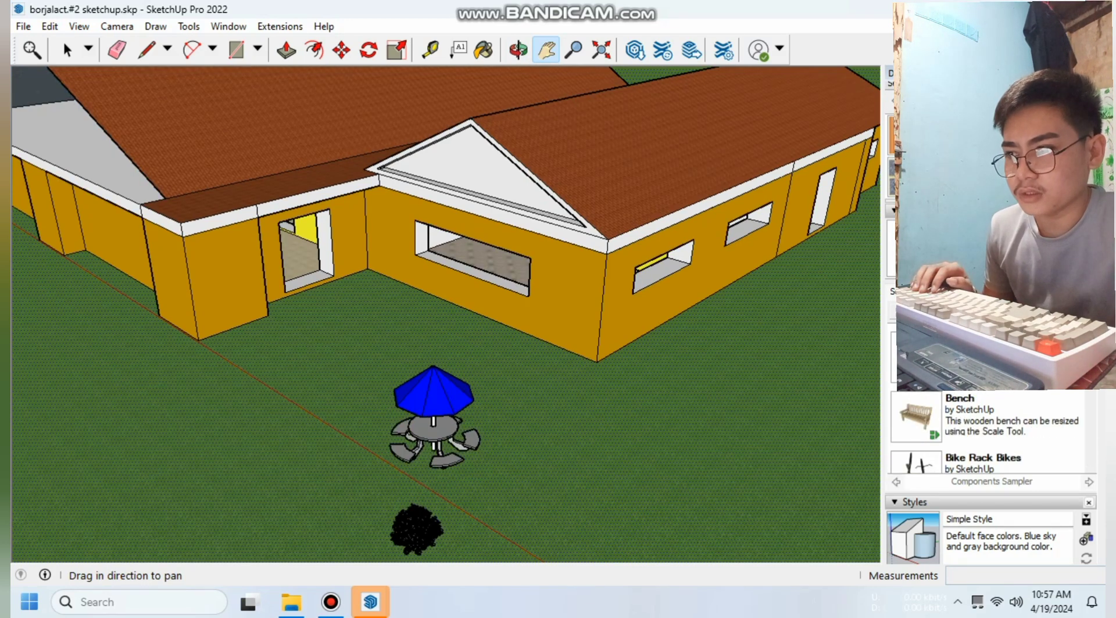
{"action": "left_click", "coordinate": [915, 415]}
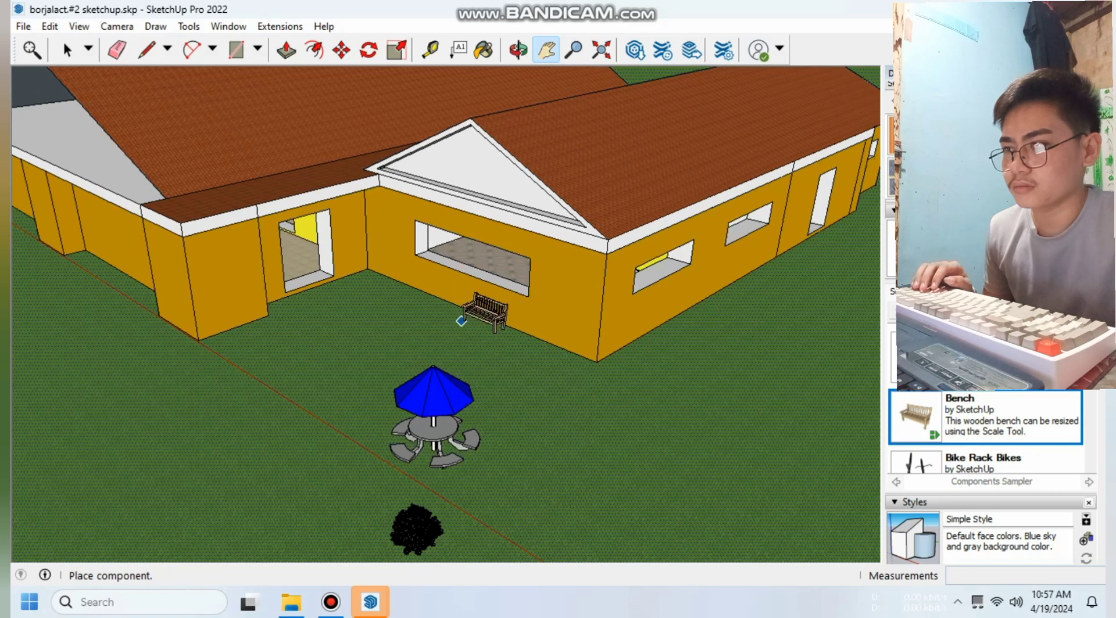
{"action": "scroll", "coordinate": [460, 322], "scroll_direction": "up", "scroll_amount": 2}
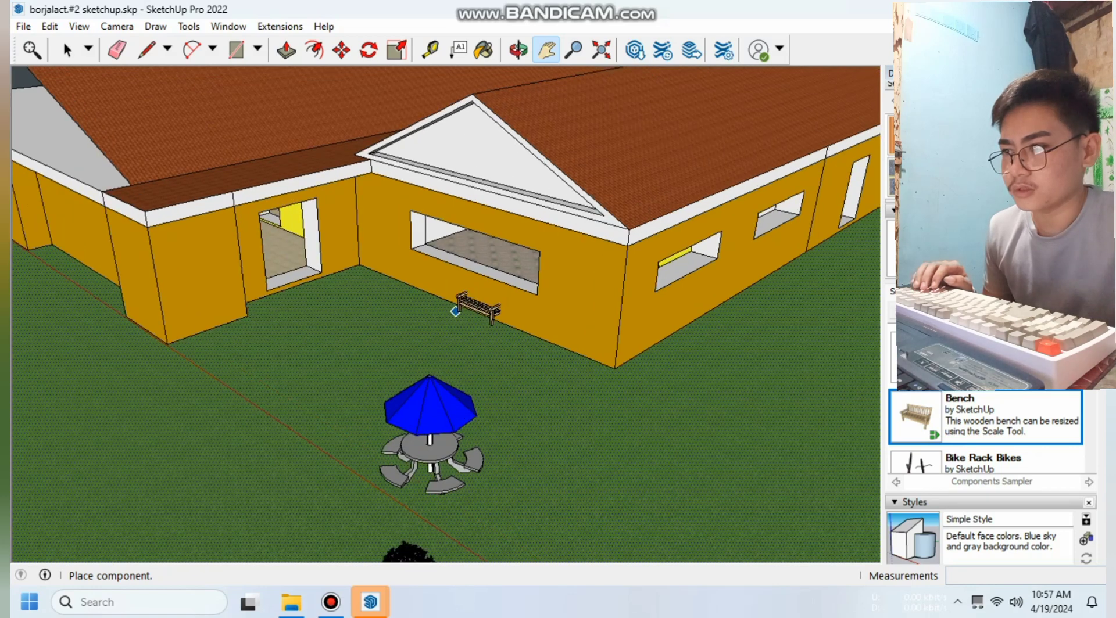
{"action": "scroll", "coordinate": [457, 308], "scroll_direction": "up", "scroll_amount": 1}
{"action": "scroll", "coordinate": [460, 305], "scroll_direction": "up", "scroll_amount": 1}
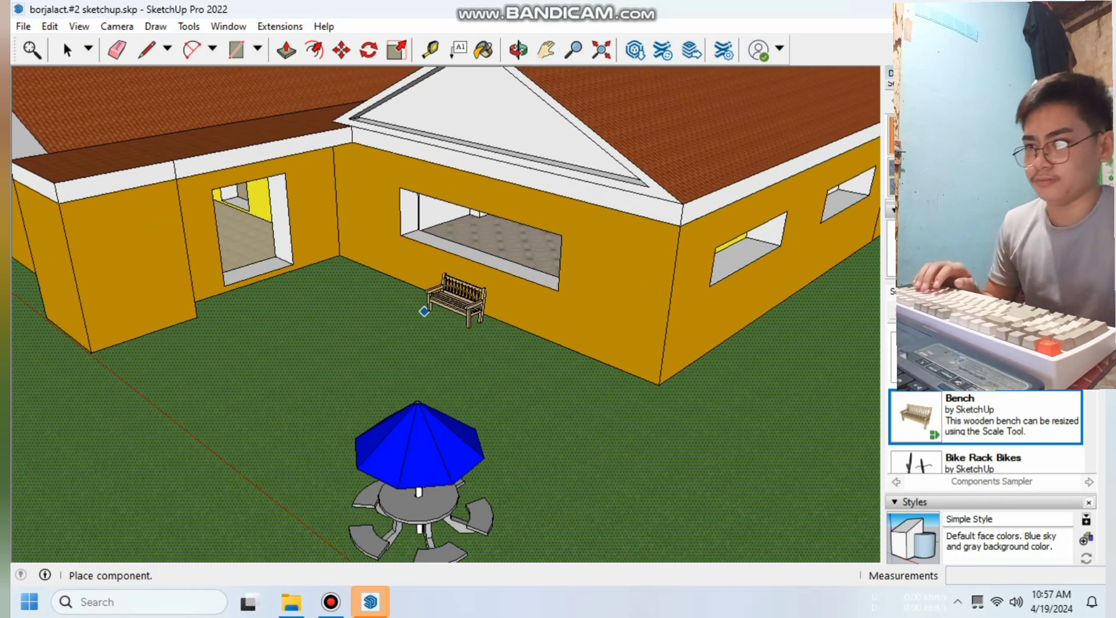
{"action": "left_click", "coordinate": [425, 312]}
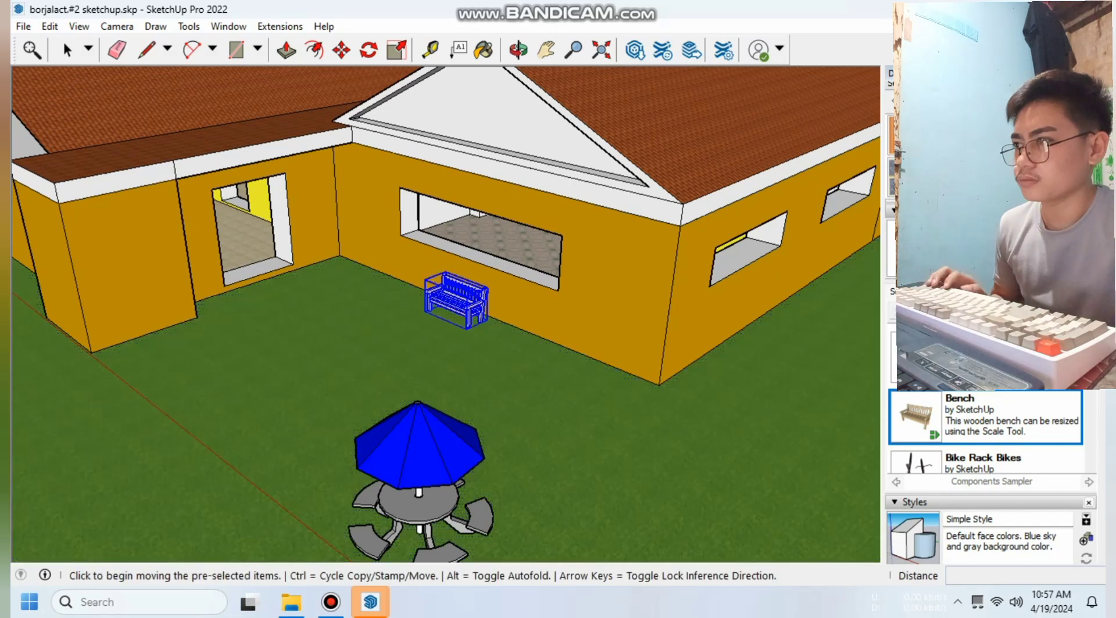
{"action": "key", "text": "m"}
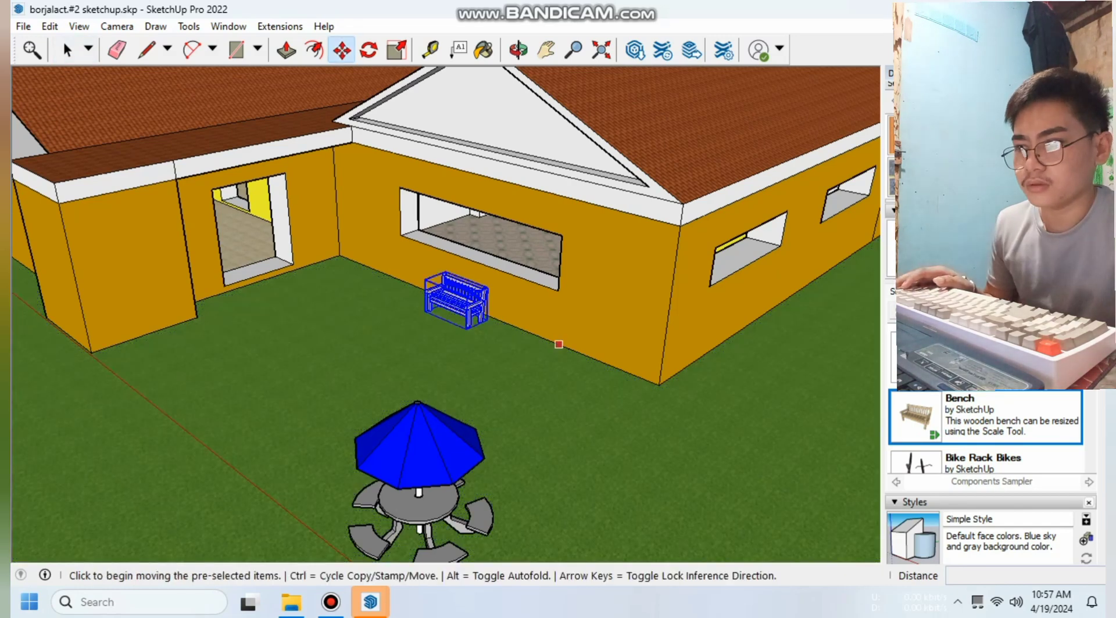
{"action": "scroll", "coordinate": [717, 345], "scroll_direction": "down", "scroll_amount": 1}
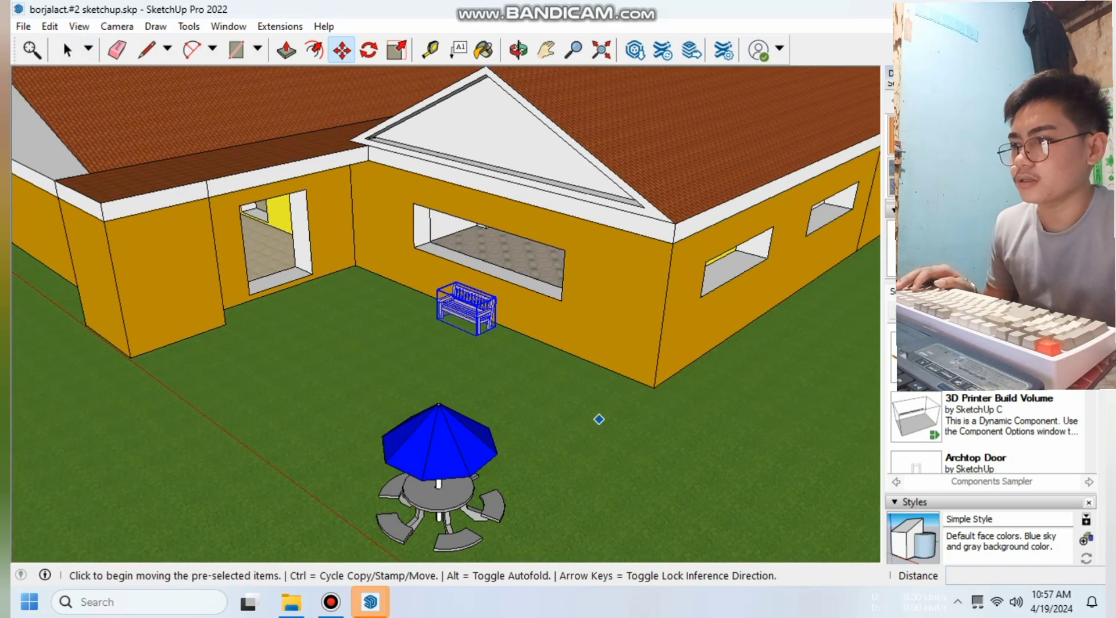
{"action": "left_click", "coordinate": [64, 47]}
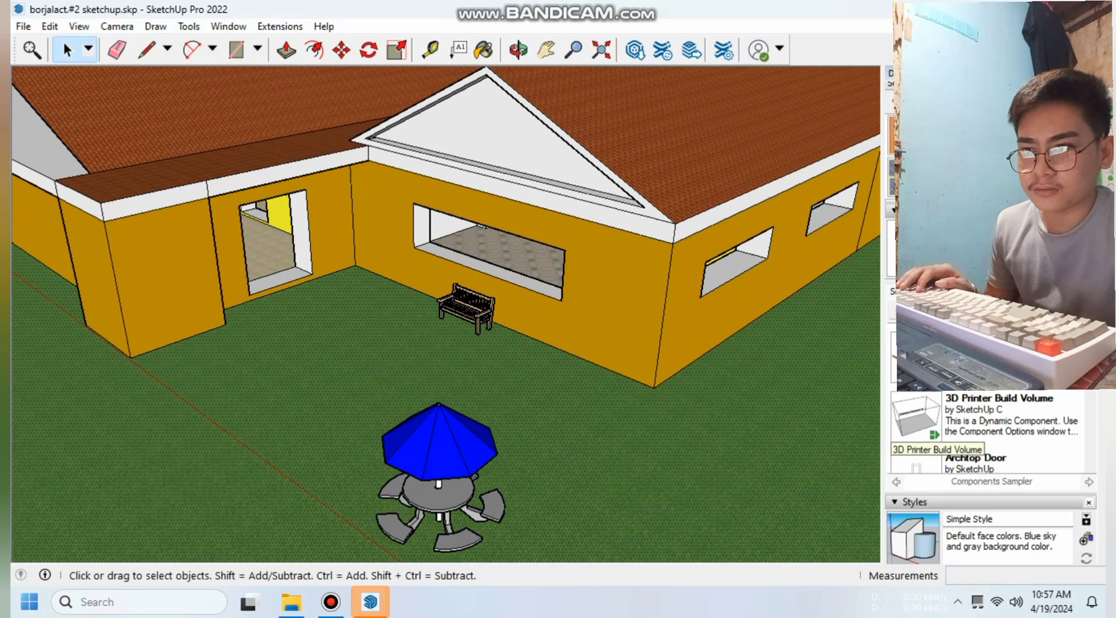
- Place the standing man in the dark shirt from the Components Sampler on the grass beside the blue-umbrella picnic table
{"action": "scroll", "coordinate": [986, 433], "scroll_direction": "down", "scroll_amount": 4}
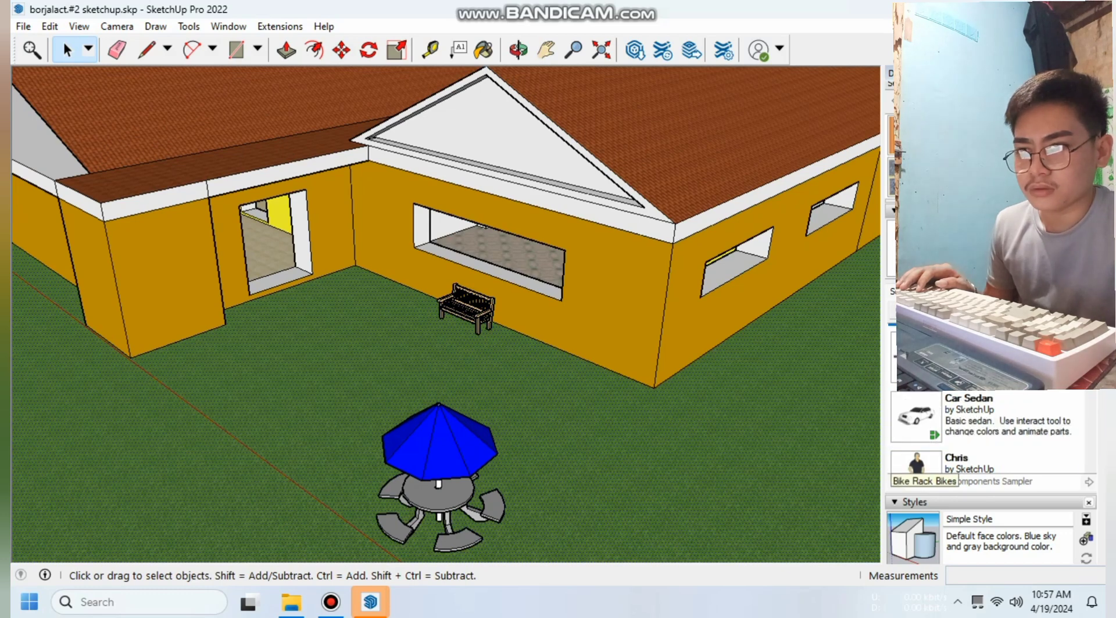
{"action": "scroll", "coordinate": [916, 358], "scroll_direction": "down", "scroll_amount": 1}
{"action": "left_click", "coordinate": [916, 358]}
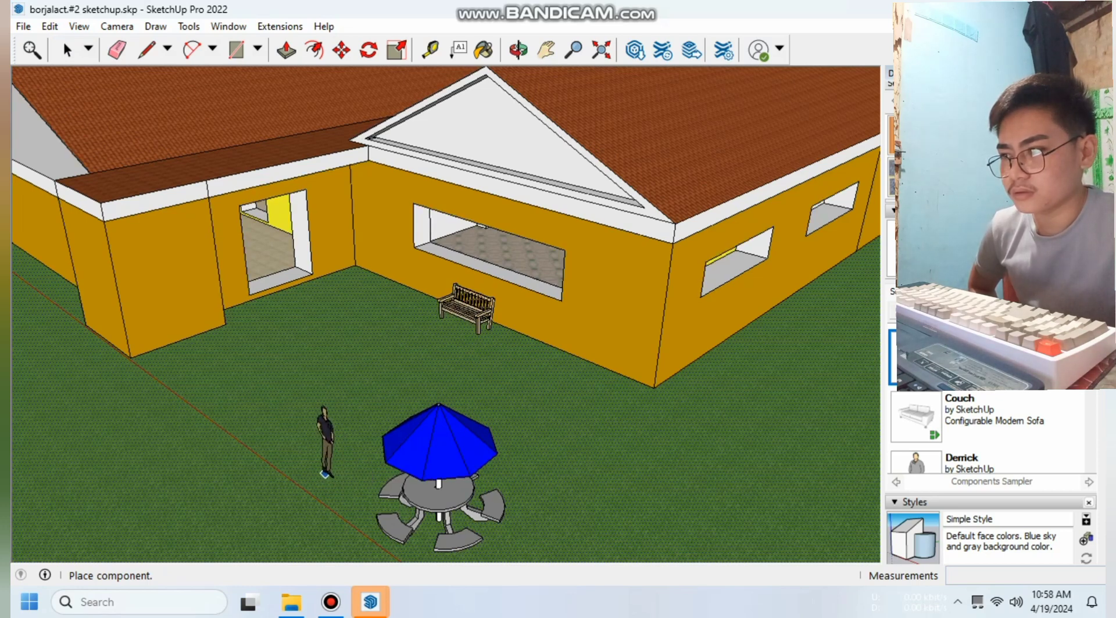
{"action": "left_click", "coordinate": [353, 479]}
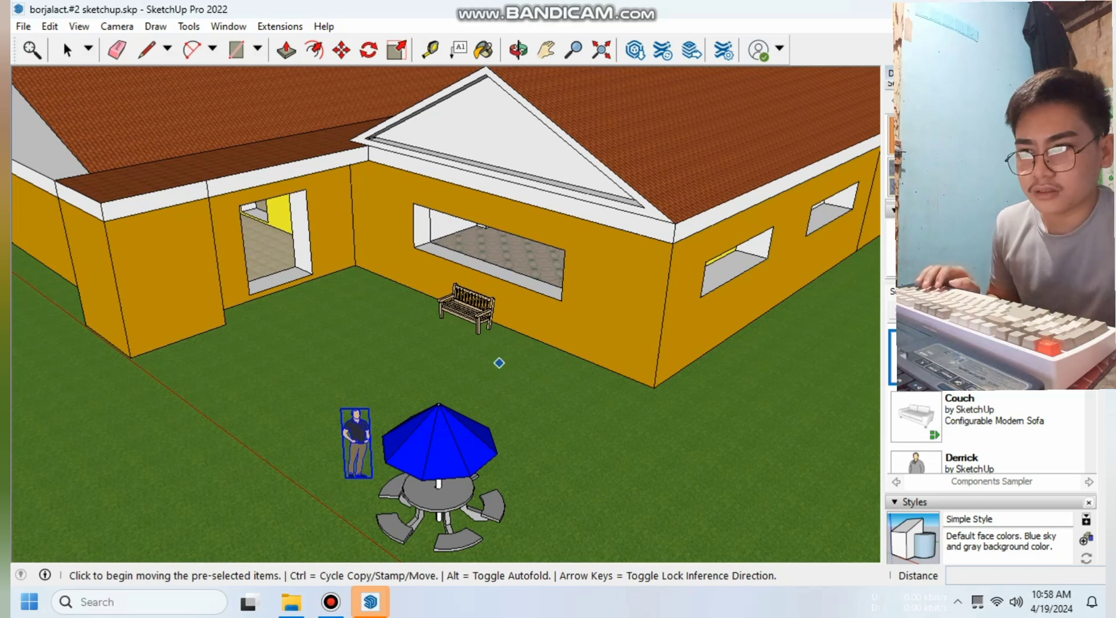
- Browse the rest of the Components Sampler for more outdoor items
{"action": "scroll", "coordinate": [991, 418], "scroll_direction": "down", "scroll_amount": 5}
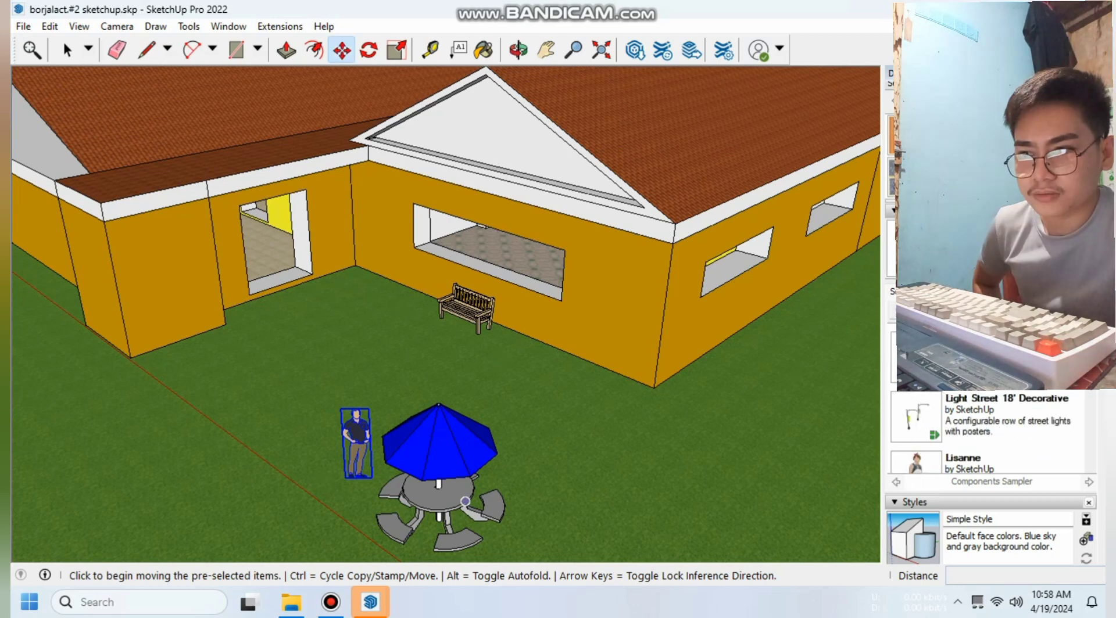
{"action": "scroll", "coordinate": [930, 442], "scroll_direction": "down", "scroll_amount": 8}
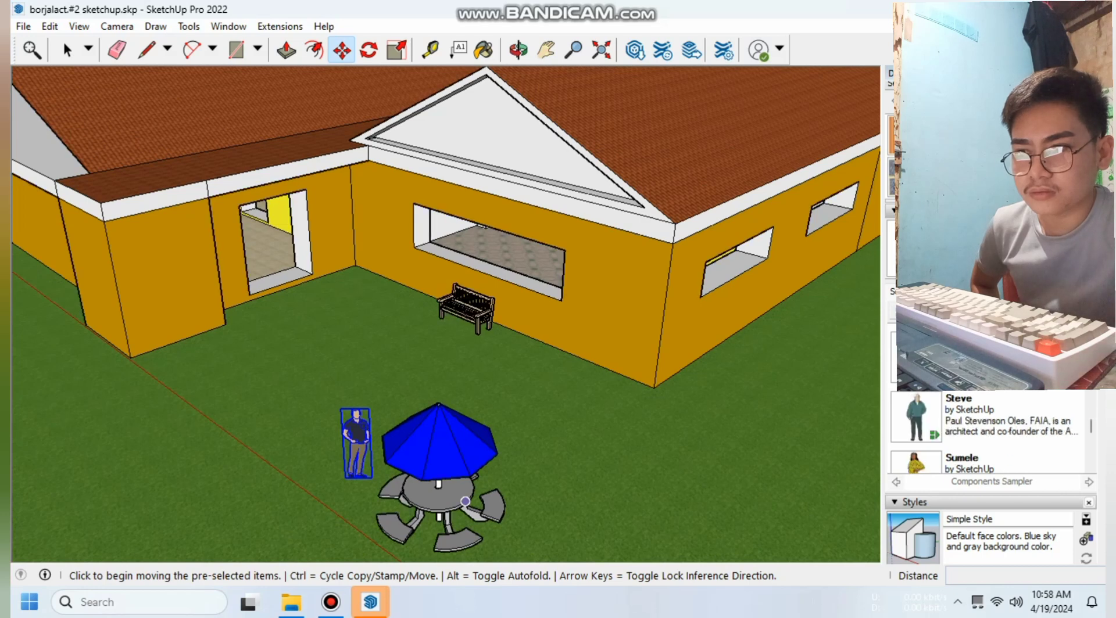
{"action": "scroll", "coordinate": [988, 441], "scroll_direction": "down", "scroll_amount": 1}
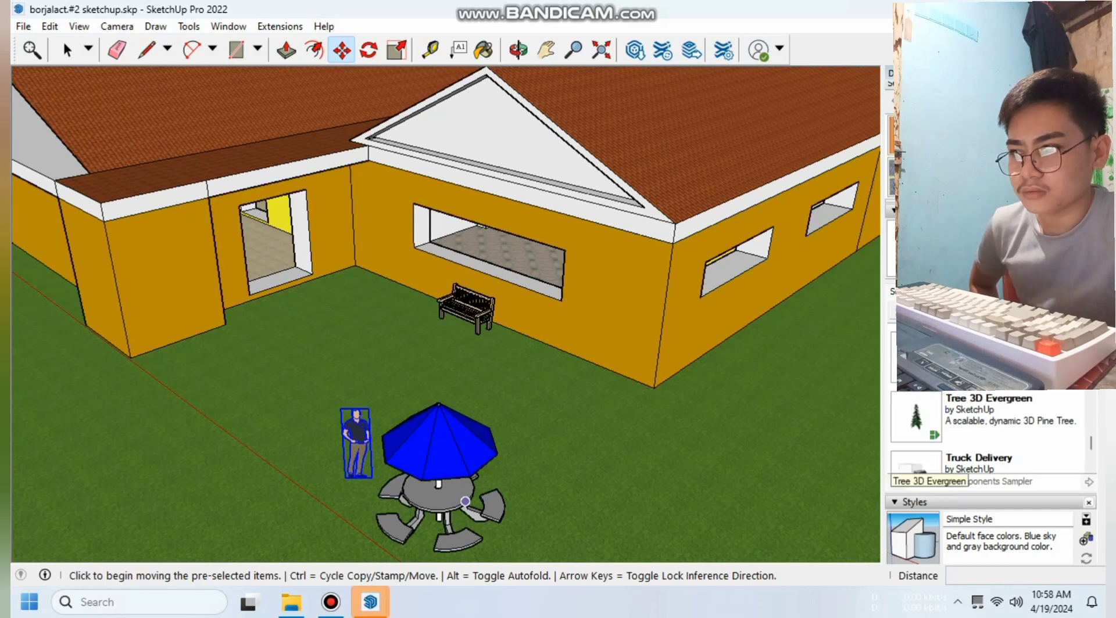
{"action": "scroll", "coordinate": [987, 442], "scroll_direction": "down", "scroll_amount": 5}
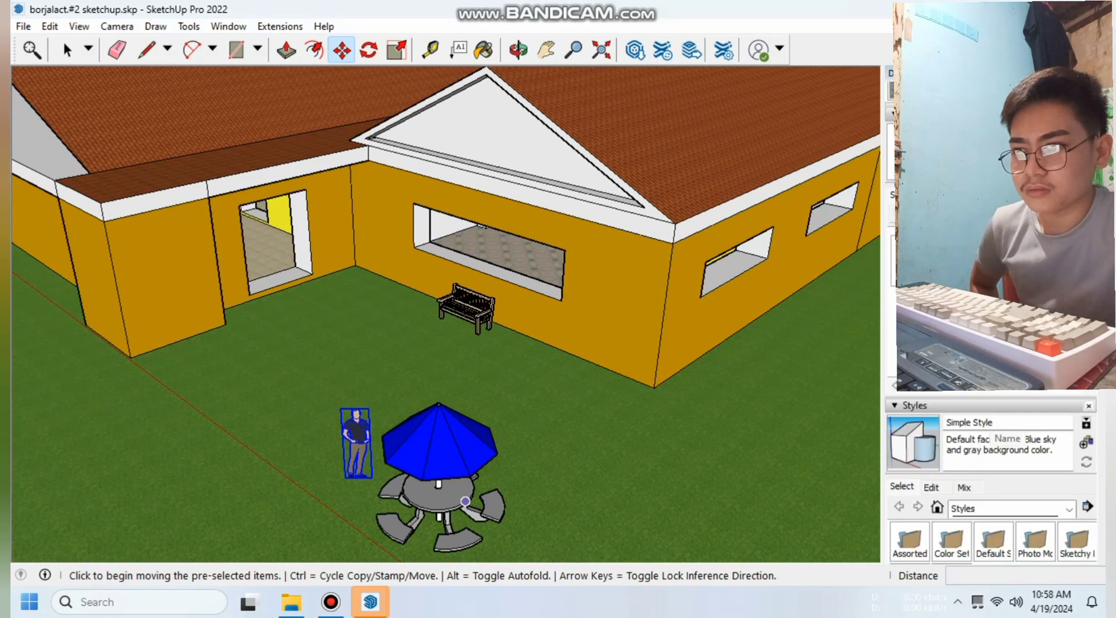
{"action": "scroll", "coordinate": [988, 442], "scroll_direction": "up", "scroll_amount": 5}
- View the building from several sides to examine the open grass along the long orange side wall
{"action": "left_click", "coordinate": [518, 49]}
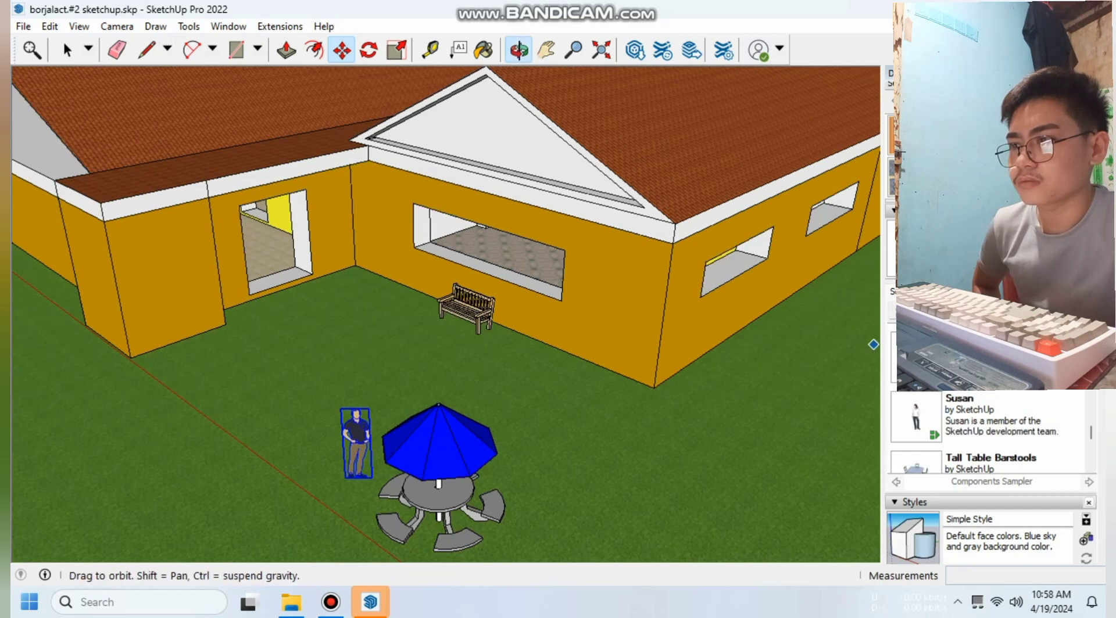
{"action": "left_click_drag", "start_coordinate": [581, 303], "coordinate": [294, 276]}
{"action": "scroll", "coordinate": [393, 401], "scroll_direction": "down", "scroll_amount": 3}
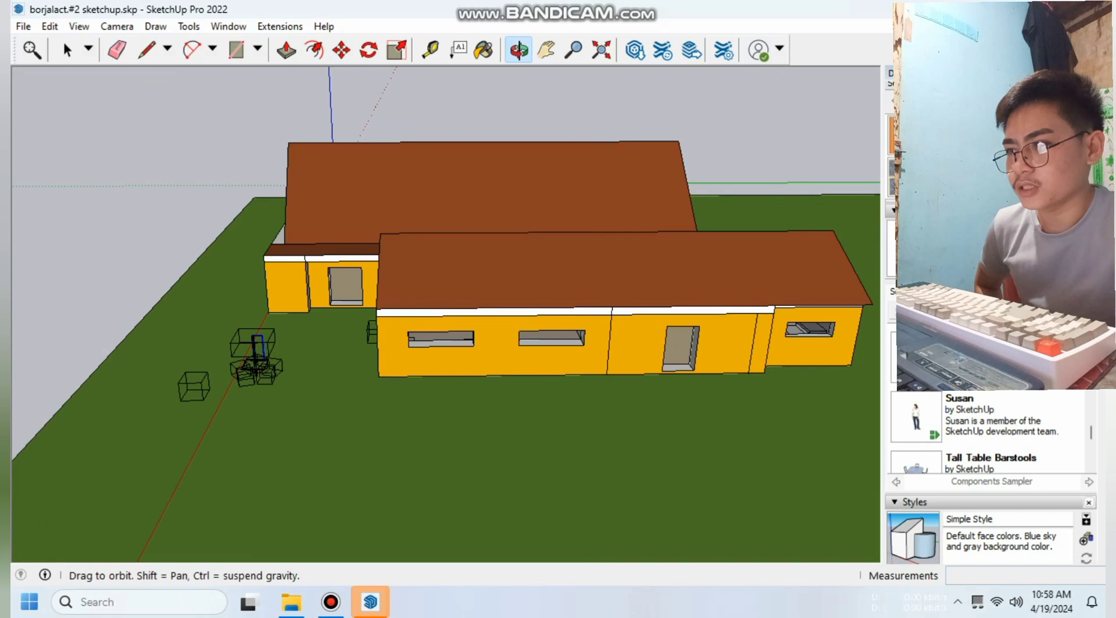
{"action": "left_click_drag", "start_coordinate": [393, 401], "coordinate": [256, 375]}
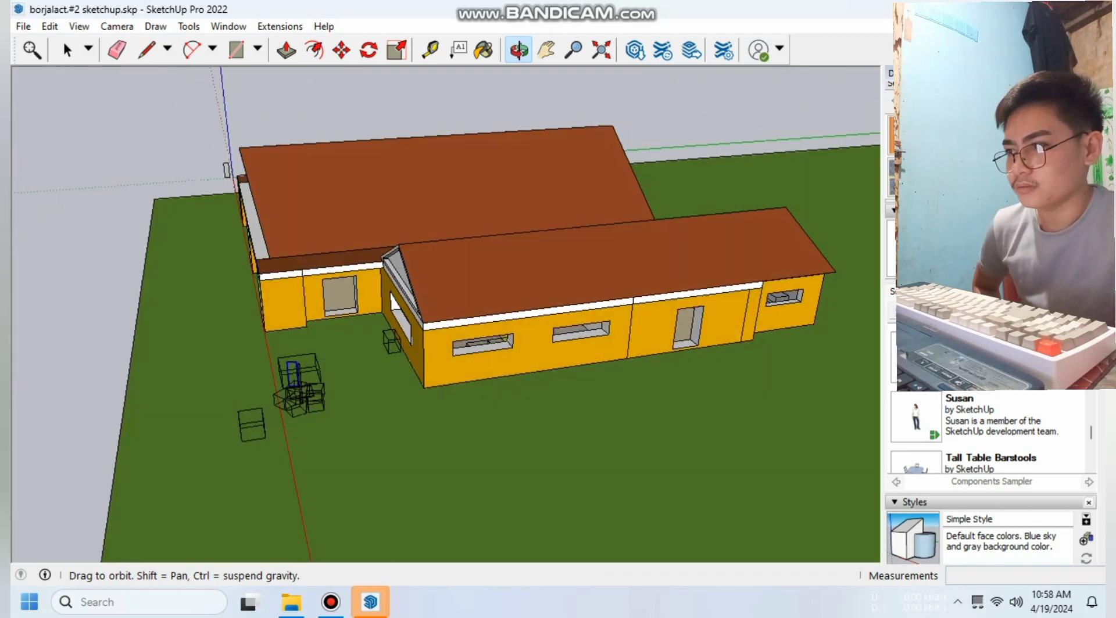
{"action": "middle_click_drag", "start_coordinate": [256, 375], "coordinate": [488, 450]}
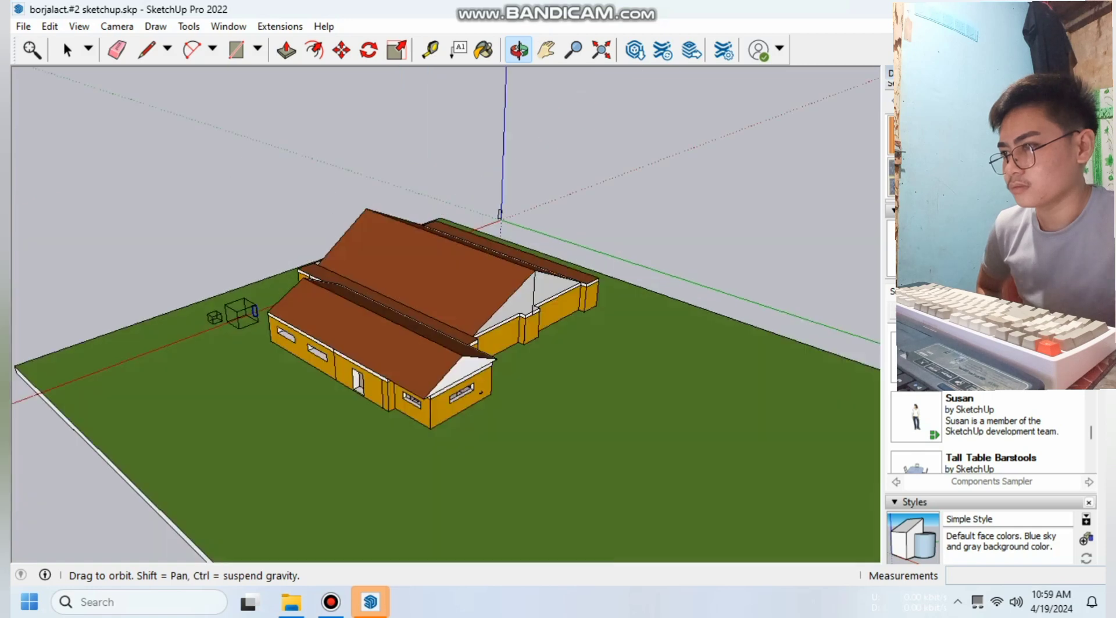
{"action": "middle_click_drag", "start_coordinate": [293, 264], "coordinate": [452, 309]}
{"action": "scroll", "coordinate": [349, 349], "scroll_direction": "down", "scroll_amount": 2}
{"action": "middle_click_drag", "start_coordinate": [348, 348], "coordinate": [392, 344]}
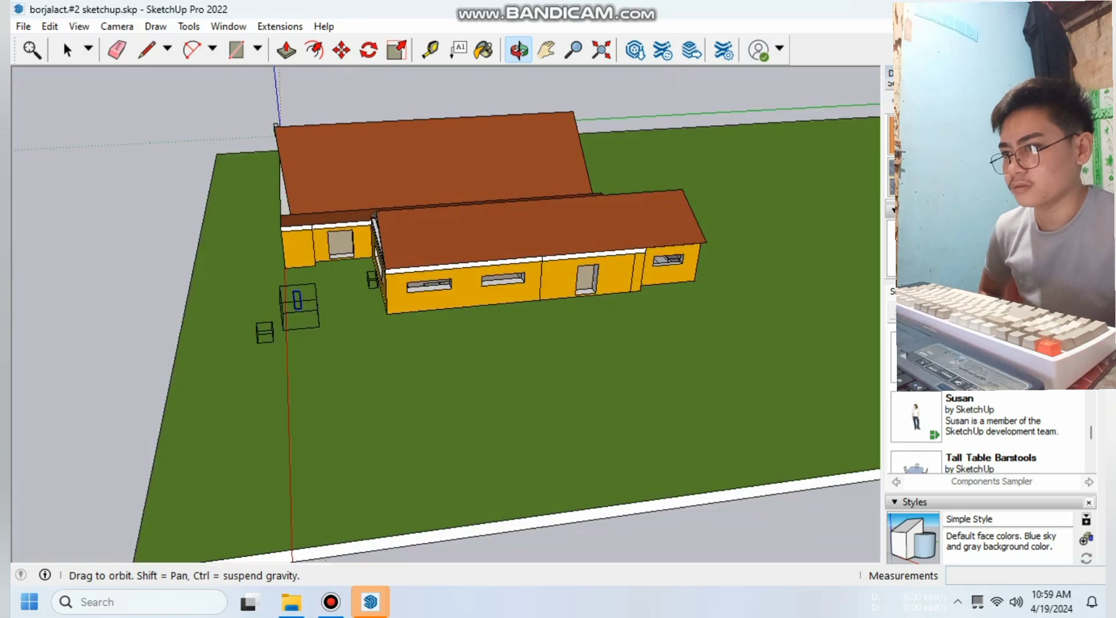
{"action": "scroll", "coordinate": [302, 465], "scroll_direction": "up", "scroll_amount": 2}
{"action": "scroll", "coordinate": [337, 418], "scroll_direction": "up", "scroll_amount": 2}
{"action": "middle_click_drag", "start_coordinate": [337, 418], "coordinate": [298, 413]}
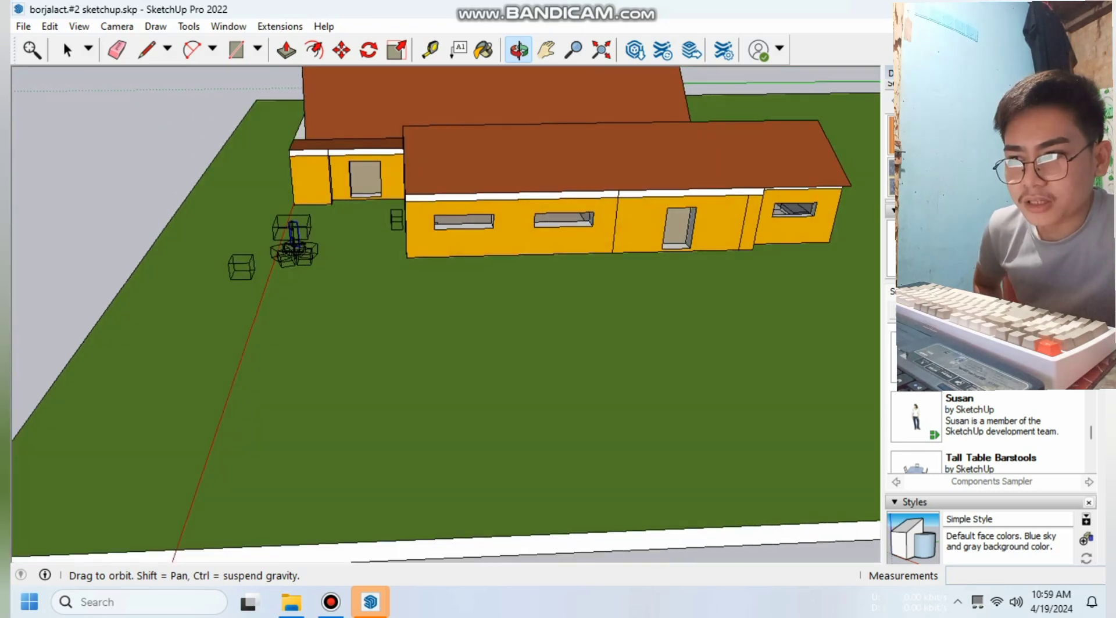
- Place the Light Street 18' Decorative from the Components Sampler along the long side wall by its two narrow windows and deselect it
{"action": "scroll", "coordinate": [991, 433], "scroll_direction": "up", "scroll_amount": 3}
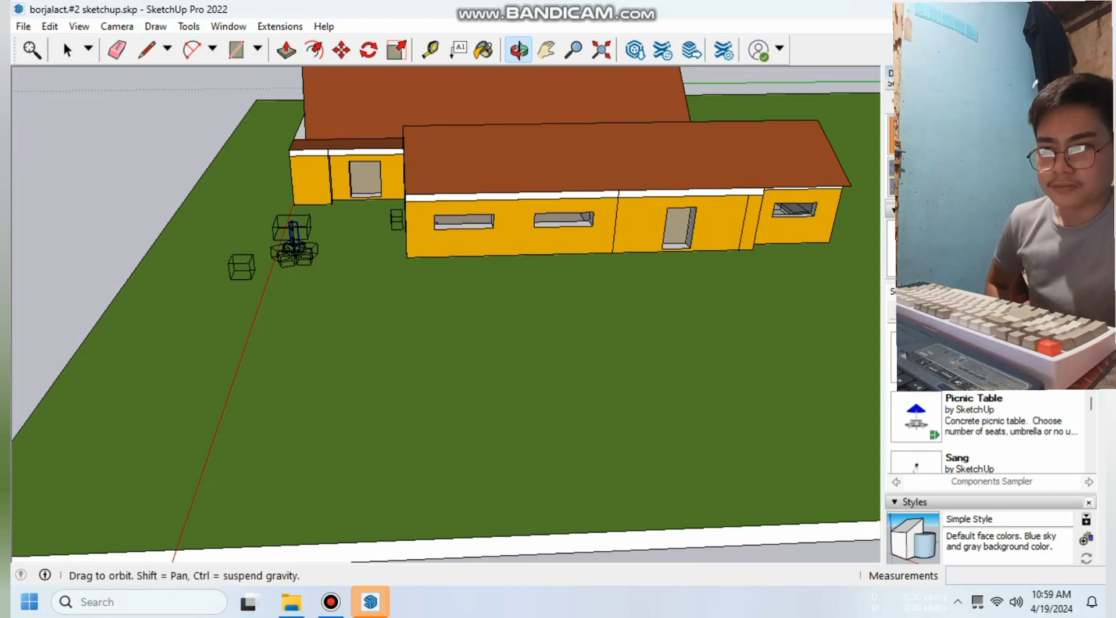
{"action": "scroll", "coordinate": [988, 432], "scroll_direction": "up", "scroll_amount": 3}
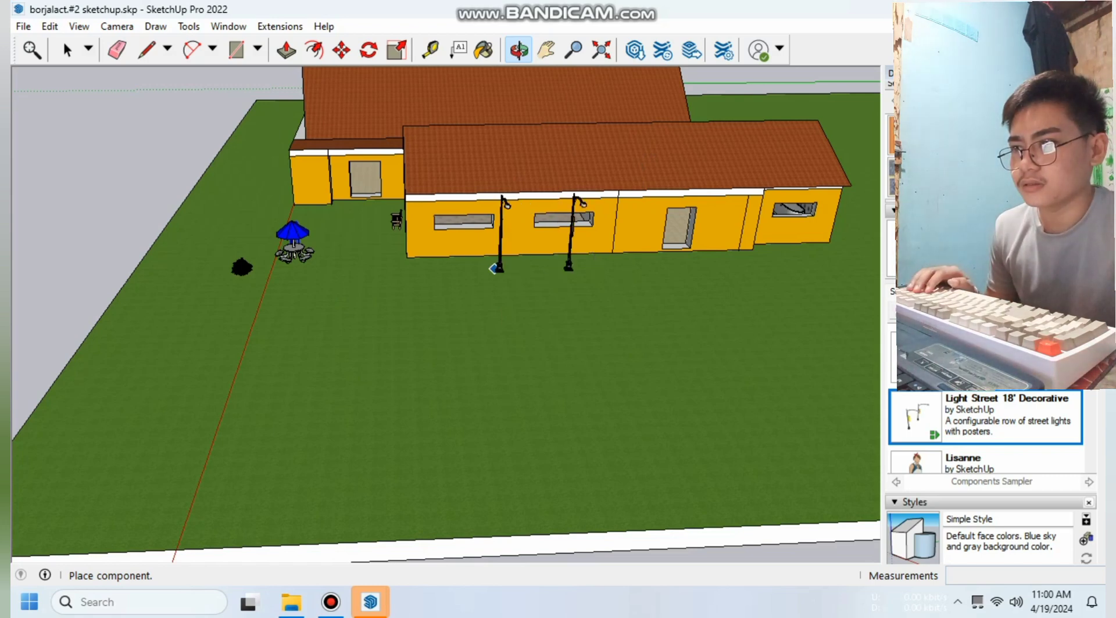
{"action": "scroll", "coordinate": [516, 273], "scroll_direction": "up", "scroll_amount": 1}
{"action": "scroll", "coordinate": [506, 268], "scroll_direction": "up", "scroll_amount": 1}
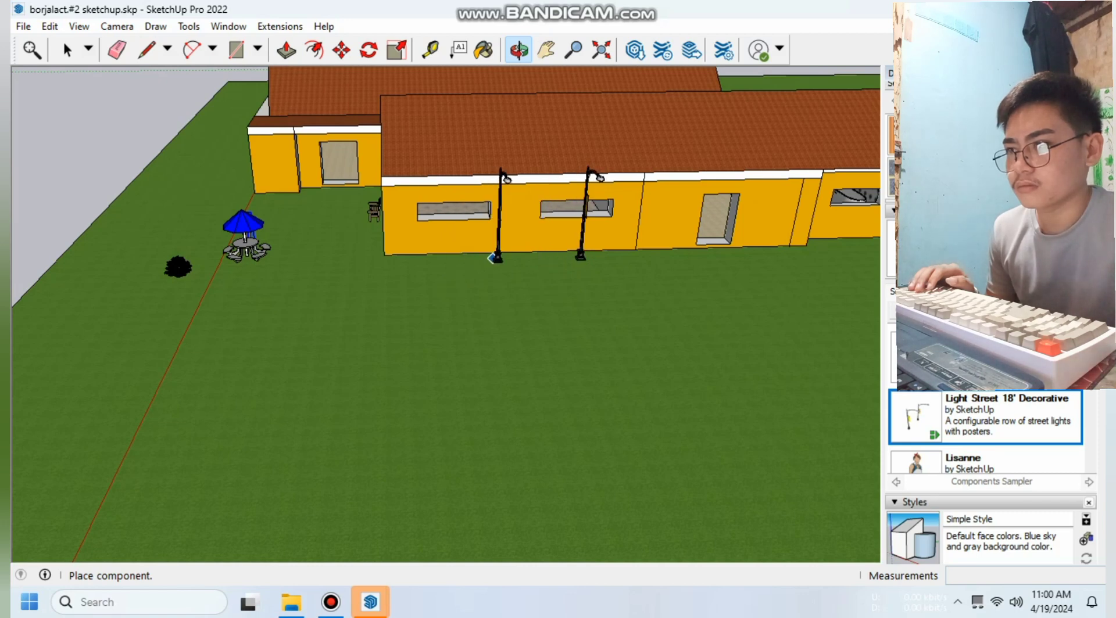
{"action": "left_click", "coordinate": [470, 260]}
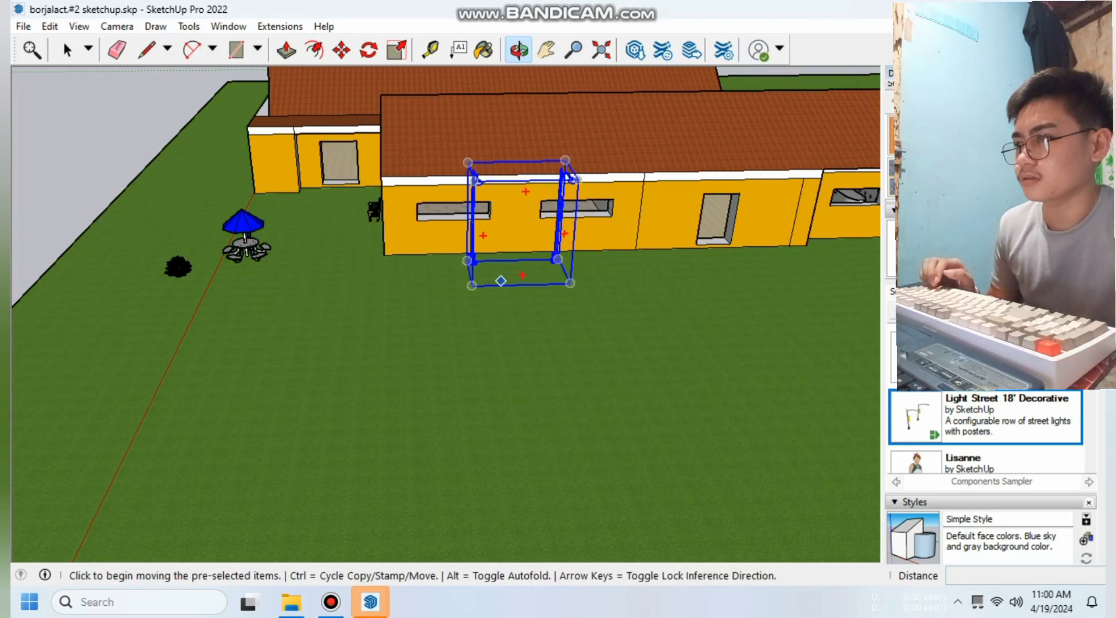
{"action": "key", "text": "space"}
{"action": "scroll", "coordinate": [761, 226], "scroll_direction": "up", "scroll_amount": 1}
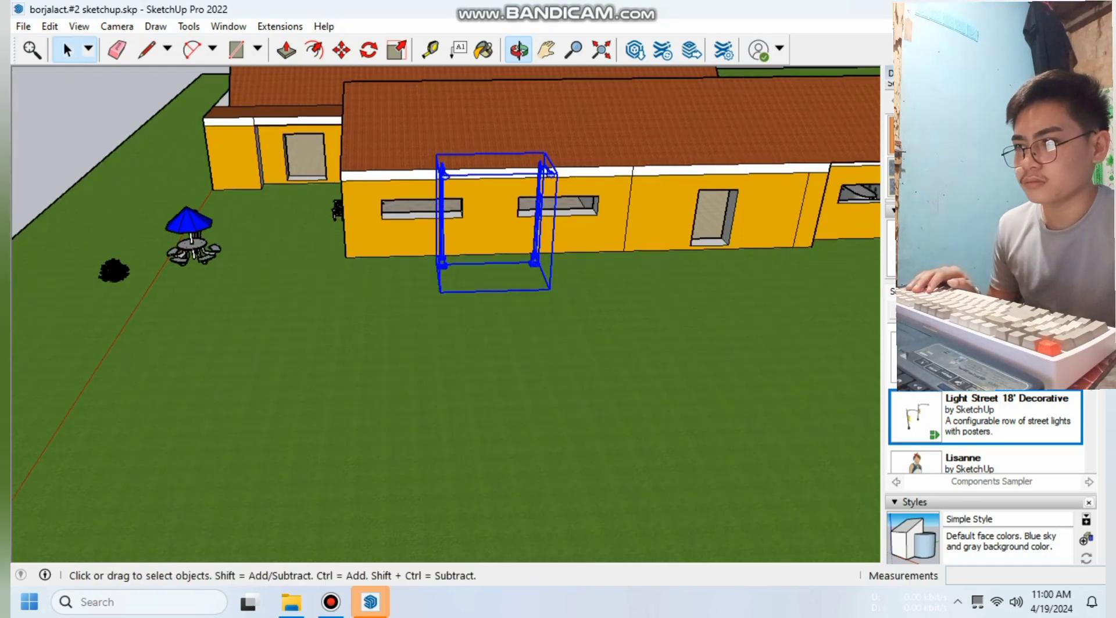
{"action": "left_click", "coordinate": [558, 348]}
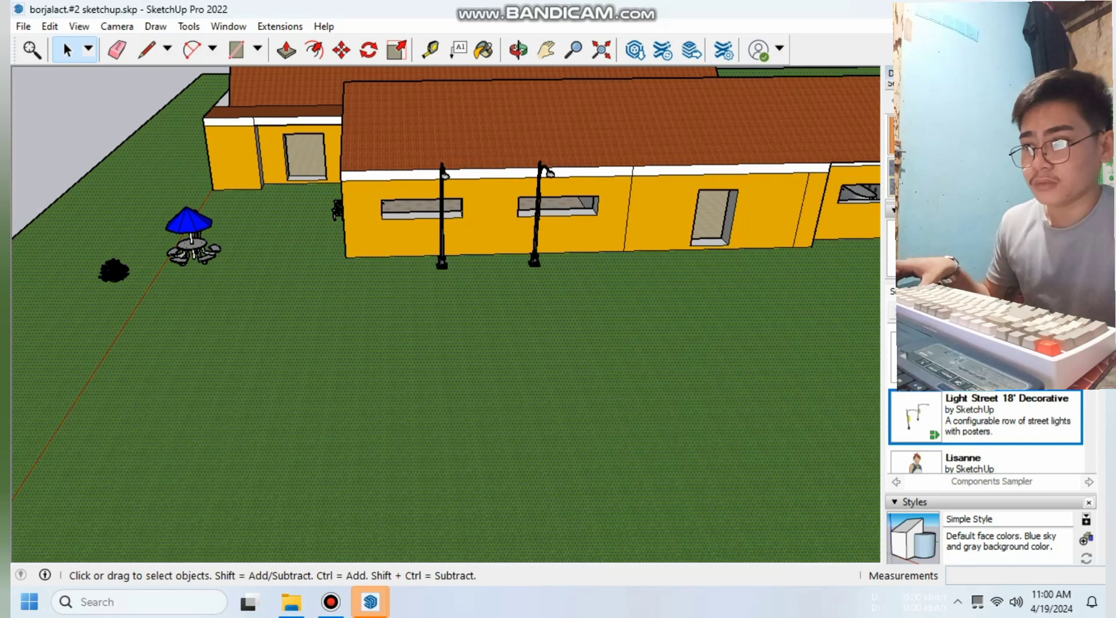
- Try to place the Car Sedan from the Components Sampler on the grass at the street light nearest the picnic table and rotate it
{"action": "key", "text": "h"}
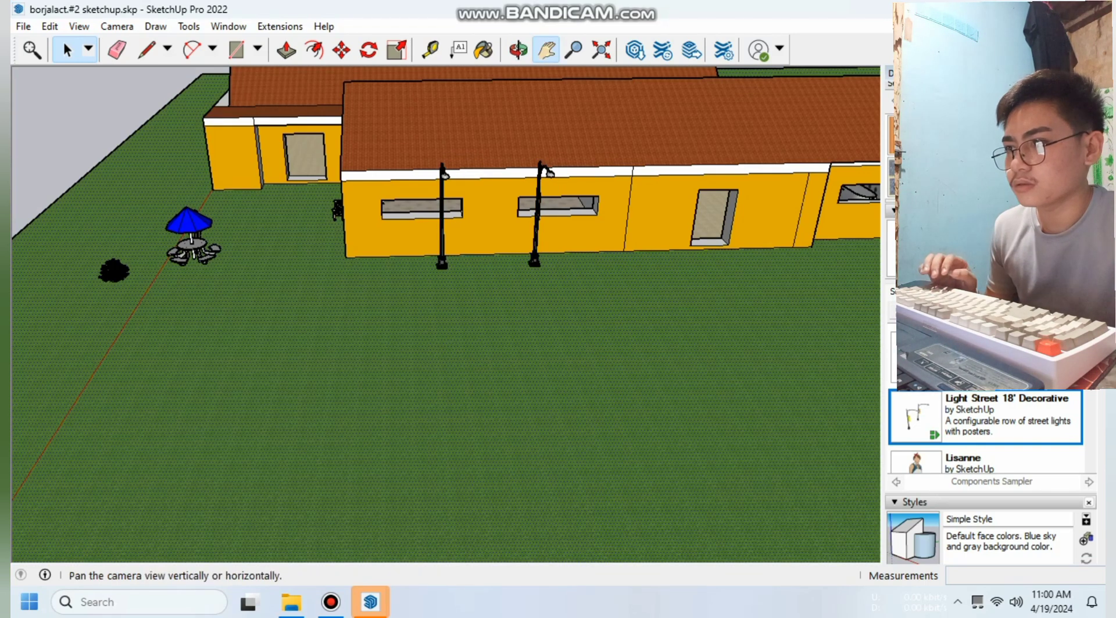
{"action": "mouse_move", "coordinate": [442, 314]}
{"action": "left_mouse_down"}
{"action": "mouse_move", "coordinate": [420, 318]}
{"action": "mouse_move", "coordinate": [414, 337]}
{"action": "left_mouse_up"}
{"action": "key", "text": "o"}
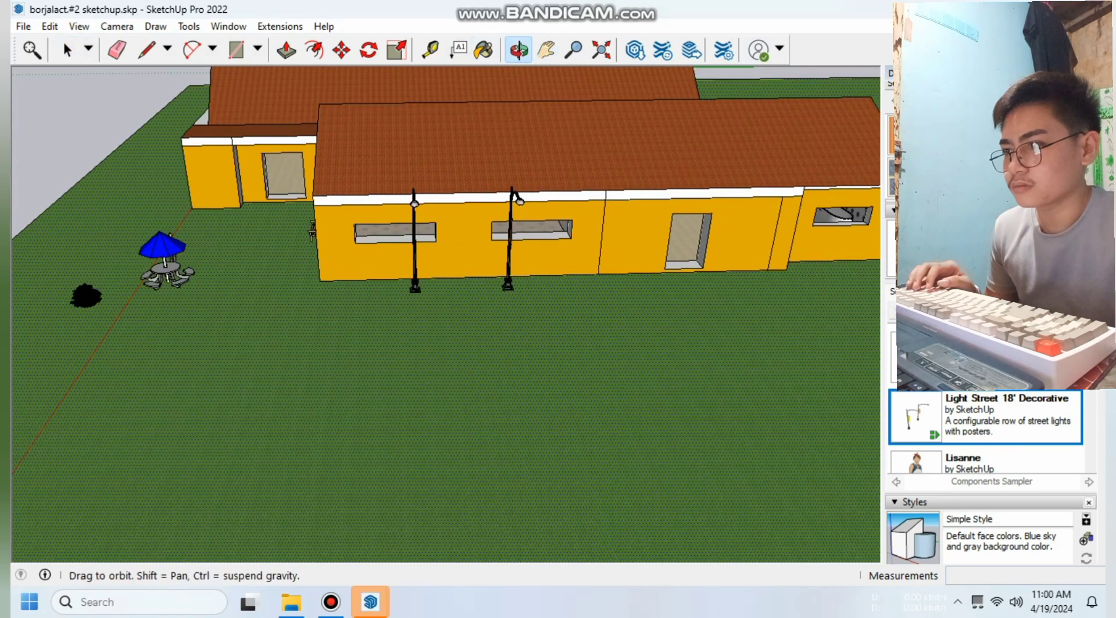
{"action": "mouse_move", "coordinate": [415, 337]}
{"action": "middle_mouse_down"}
{"action": "mouse_move", "coordinate": [392, 346]}
{"action": "mouse_move", "coordinate": [409, 349]}
{"action": "middle_mouse_up"}
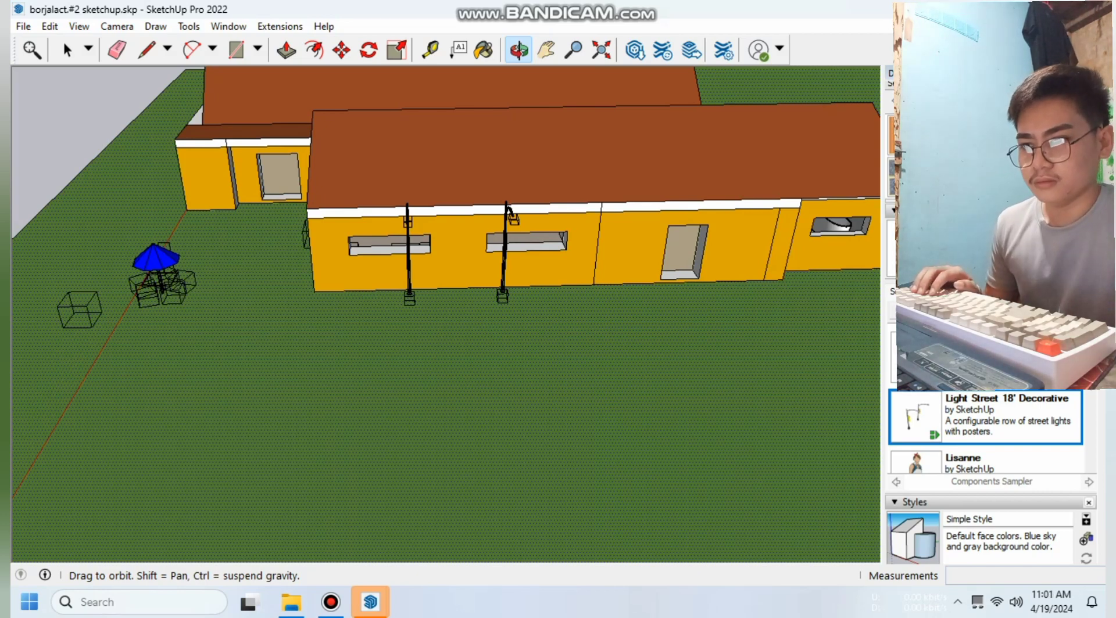
{"action": "scroll", "coordinate": [985, 430], "scroll_direction": "up", "scroll_amount": 3}
{"action": "scroll", "coordinate": [985, 433], "scroll_direction": "up", "scroll_amount": 2}
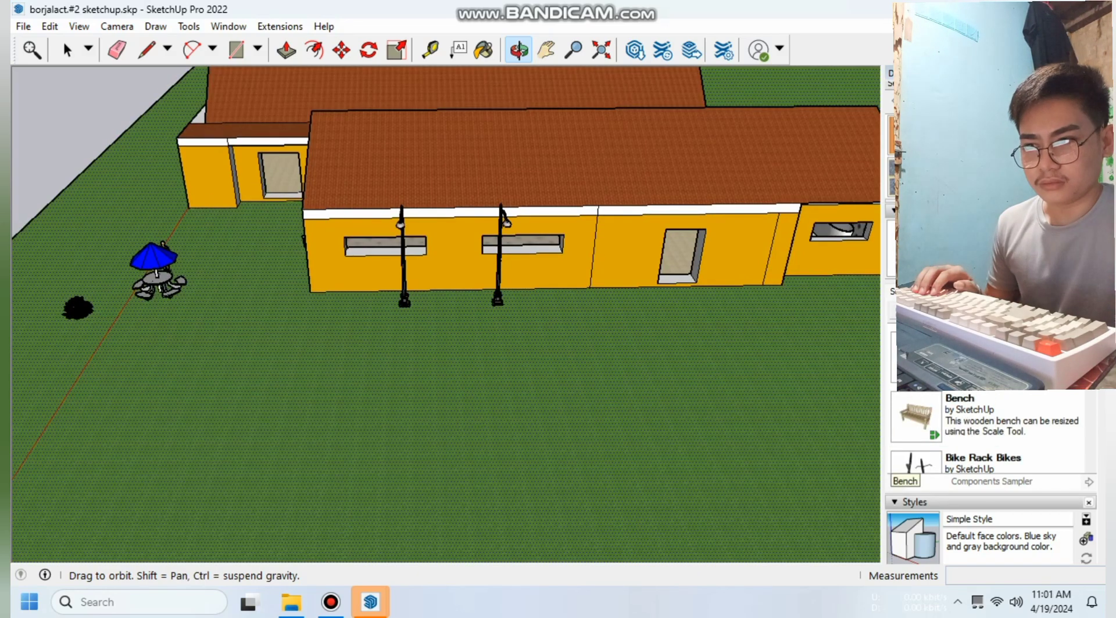
{"action": "scroll", "coordinate": [985, 432], "scroll_direction": "down", "scroll_amount": 3}
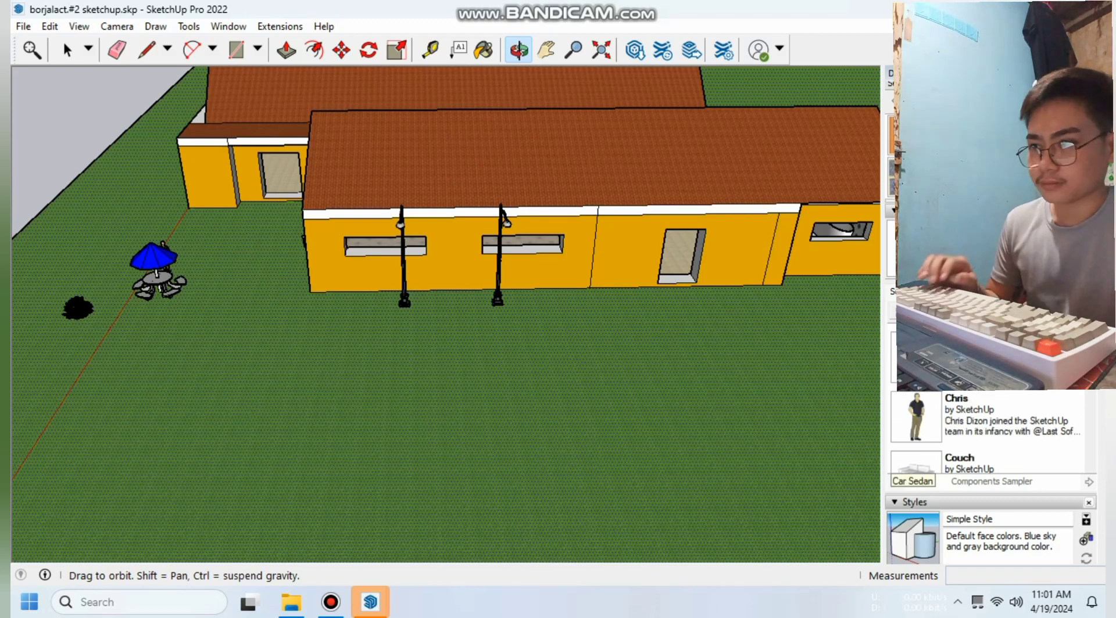
{"action": "left_click", "coordinate": [916, 359]}
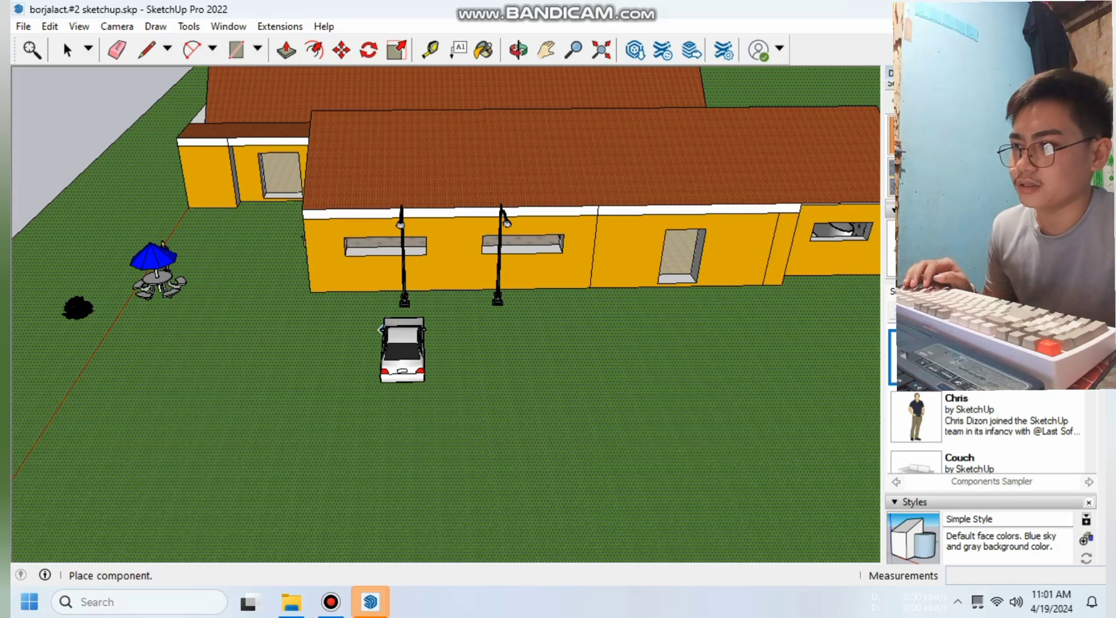
{"action": "left_click", "coordinate": [375, 314]}
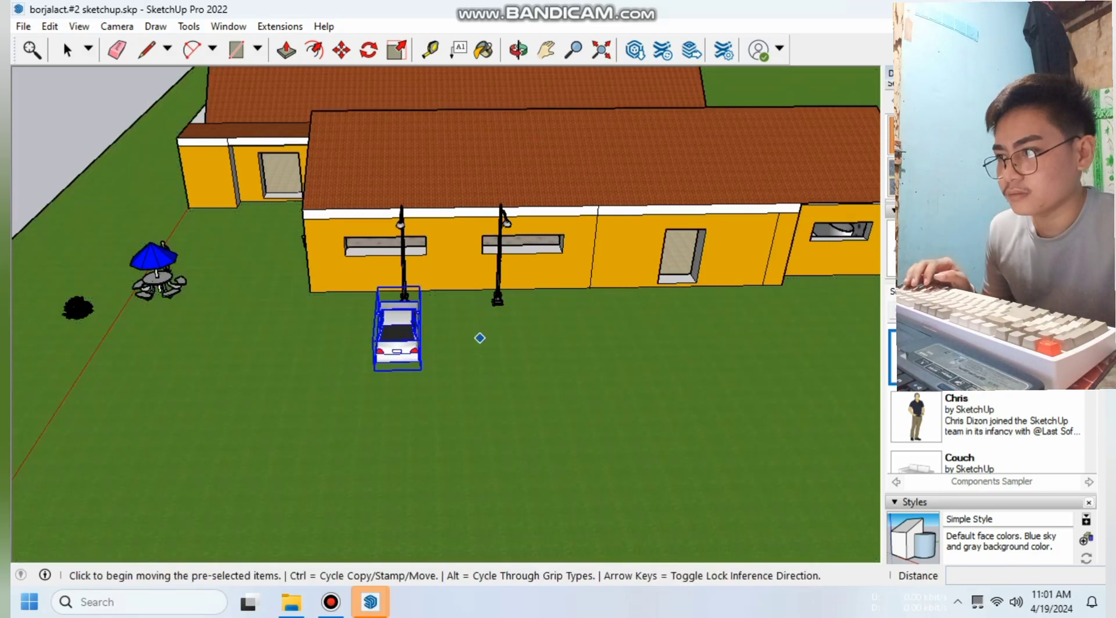
{"action": "left_click", "coordinate": [397, 344]}
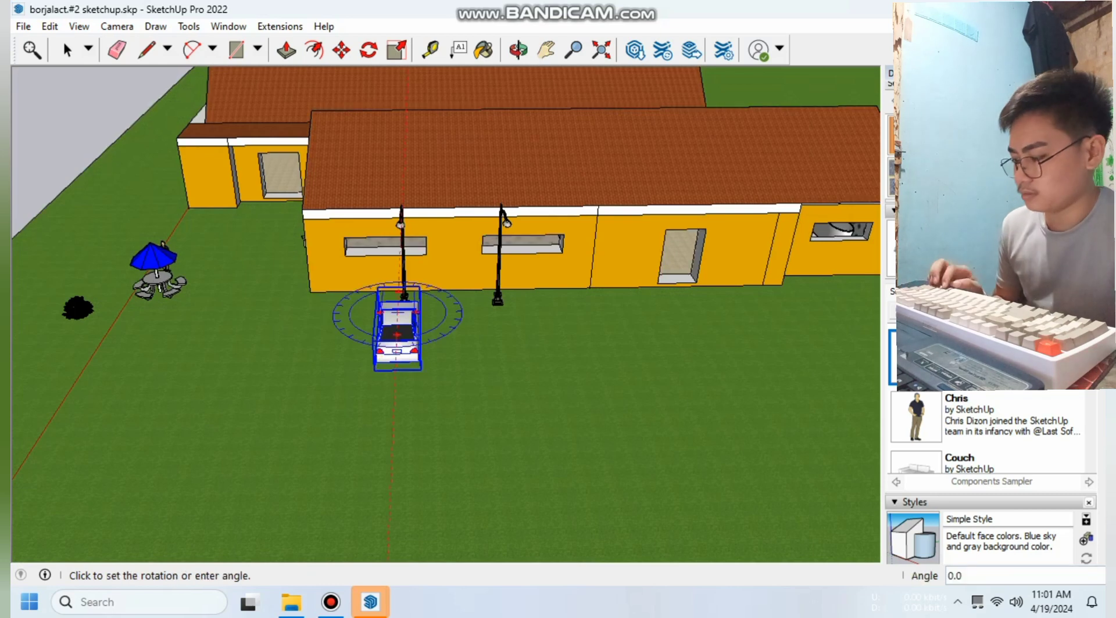
{"action": "key", "text": "Escape"}
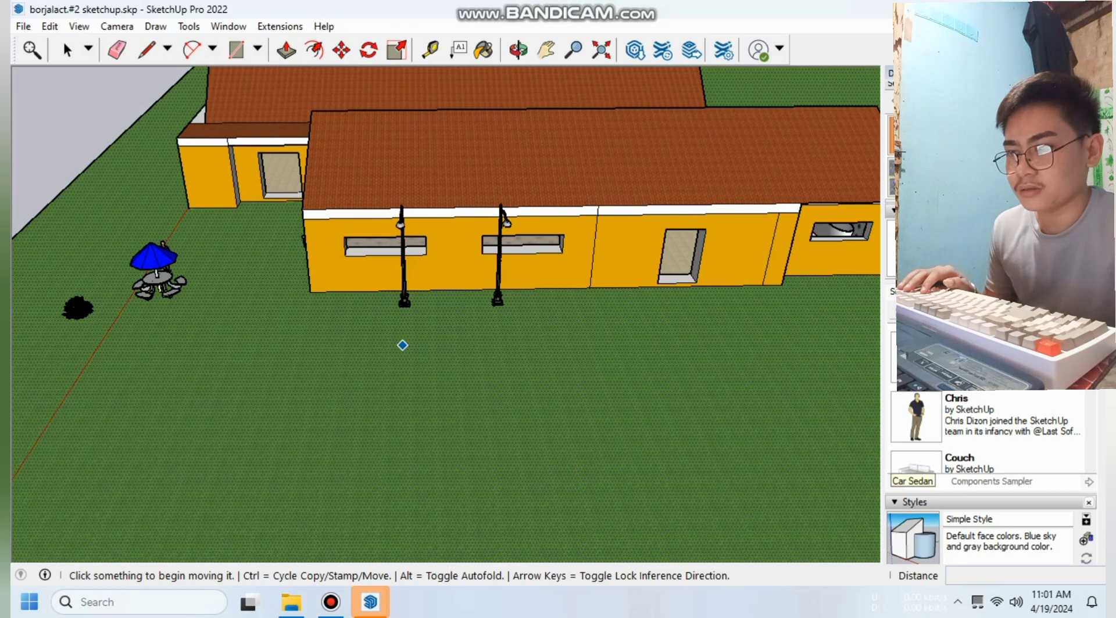
- Place the Car Sedan on the grass in front of the street light nearest the picnic table, nose towards the wall
{"action": "left_click", "coordinate": [916, 357]}
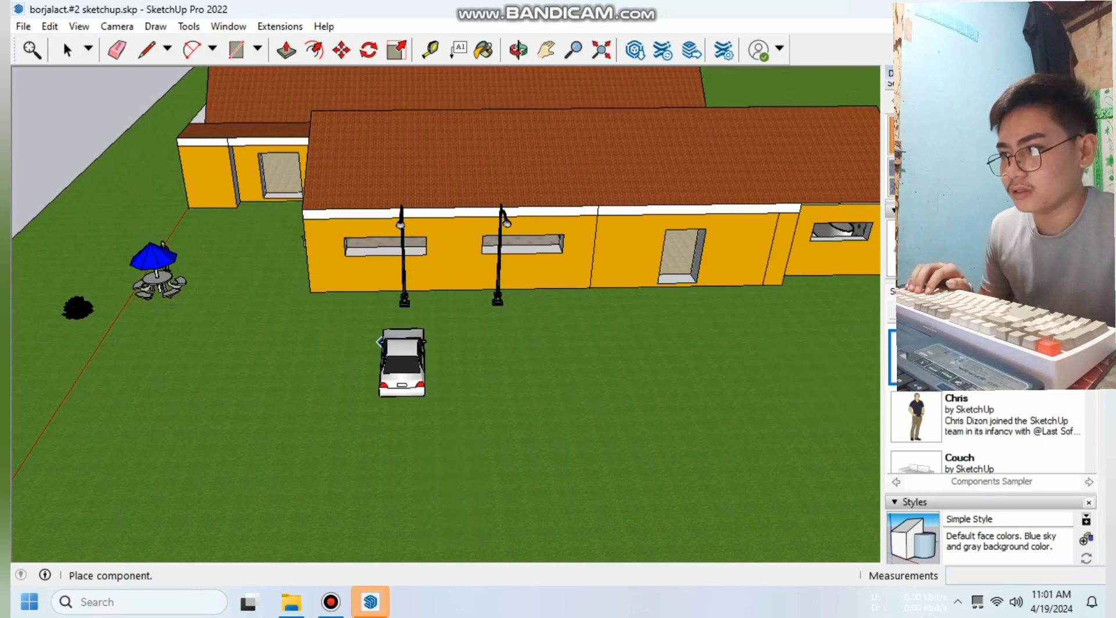
{"action": "left_click", "coordinate": [380, 321]}
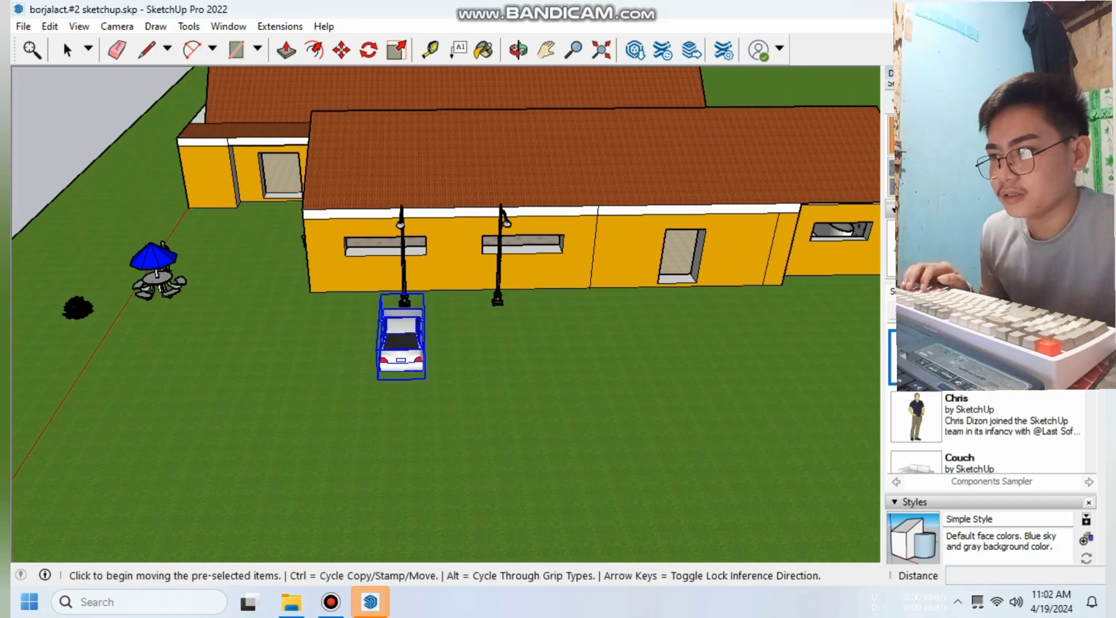
{"action": "left_click", "coordinate": [382, 321]}
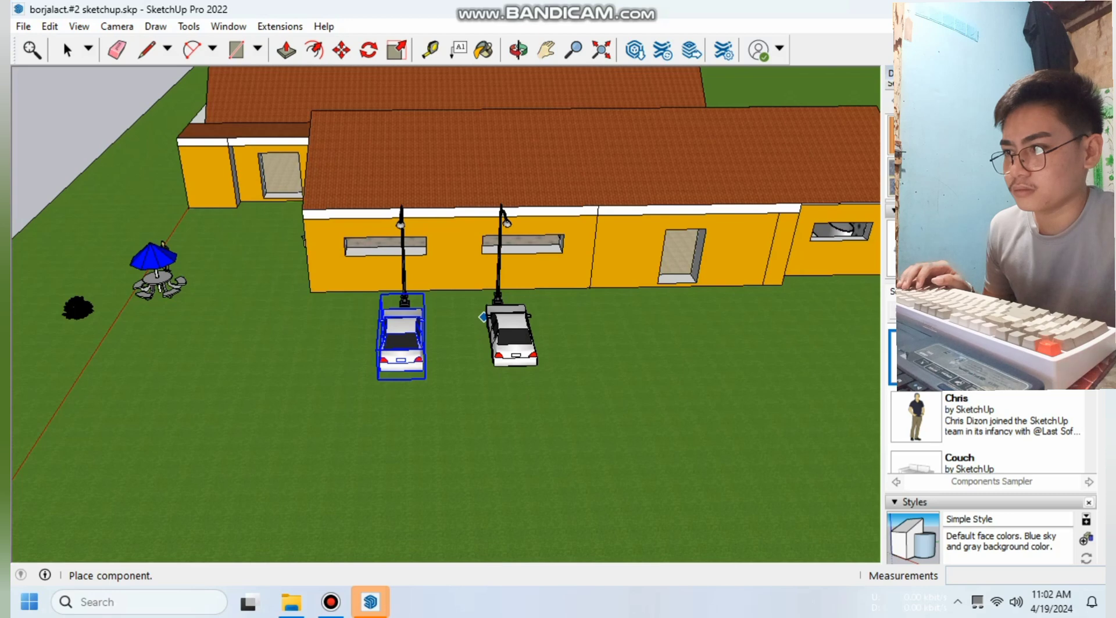
- Place a second Car Sedan parallel to the first, in front of the other street light
{"action": "scroll", "coordinate": [482, 317], "scroll_direction": "up", "scroll_amount": 1}
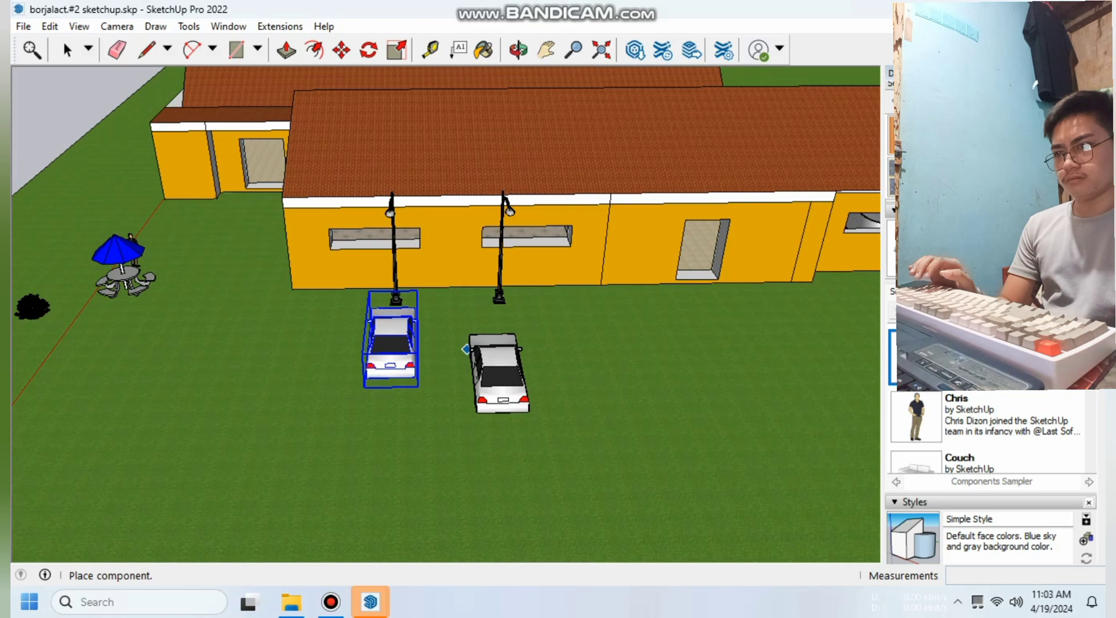
{"action": "left_click", "coordinate": [472, 315]}
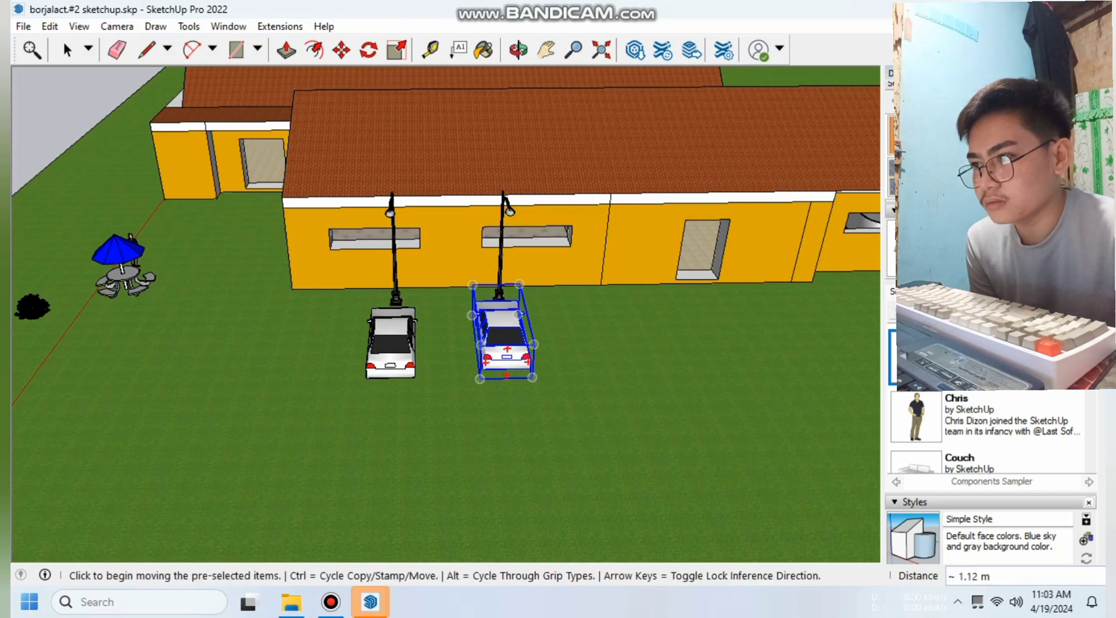
{"action": "key", "text": "ctrl+z"}
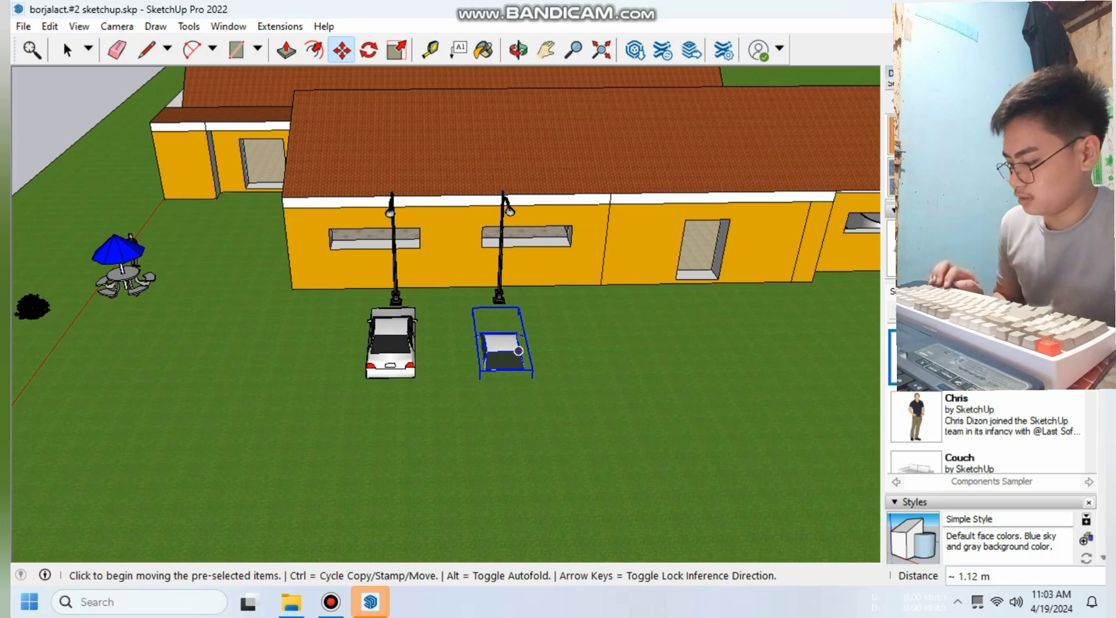
{"action": "key", "text": "ctrl"}
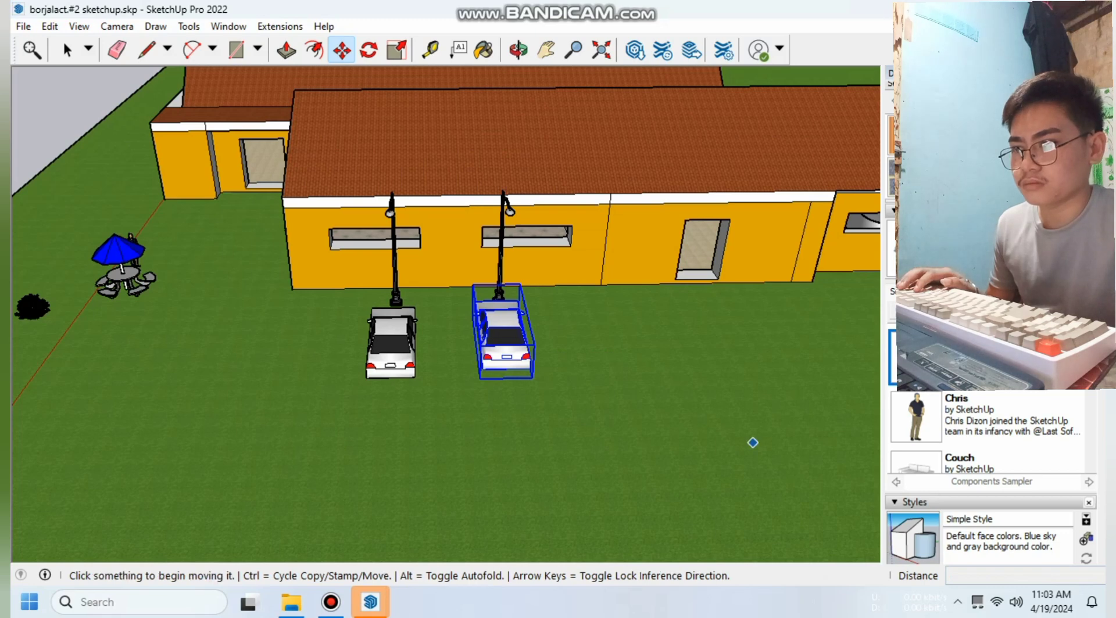
- Delete the second Car Sedan, place a new one in front of the street light farther from the picnic table, and deselect it
{"action": "key", "text": "Delete"}
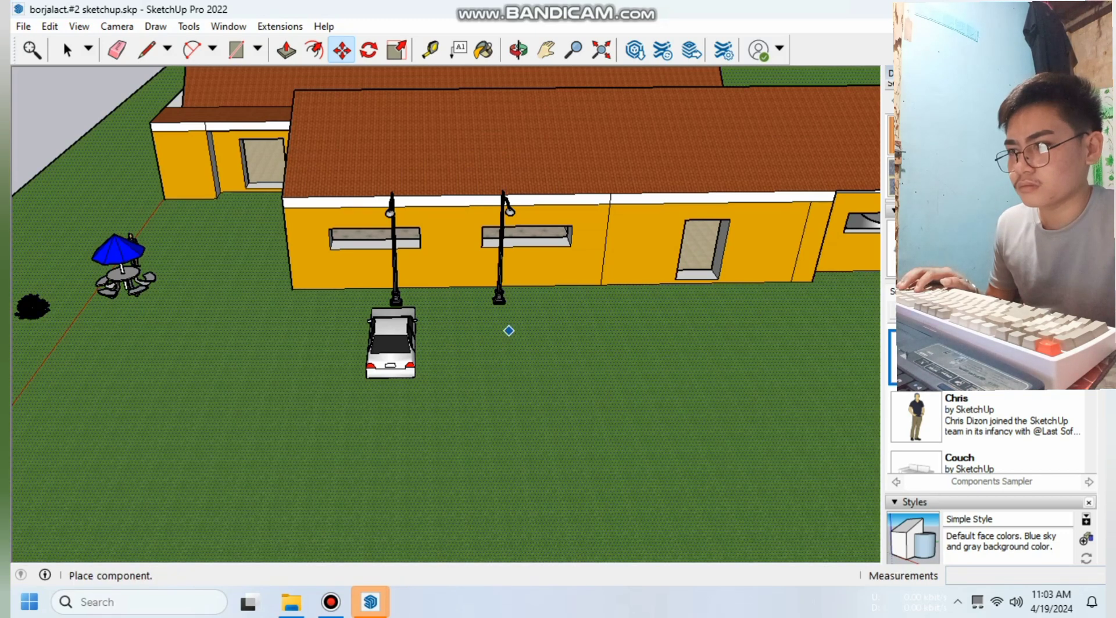
{"action": "scroll", "coordinate": [508, 331], "scroll_direction": "up", "scroll_amount": 3}
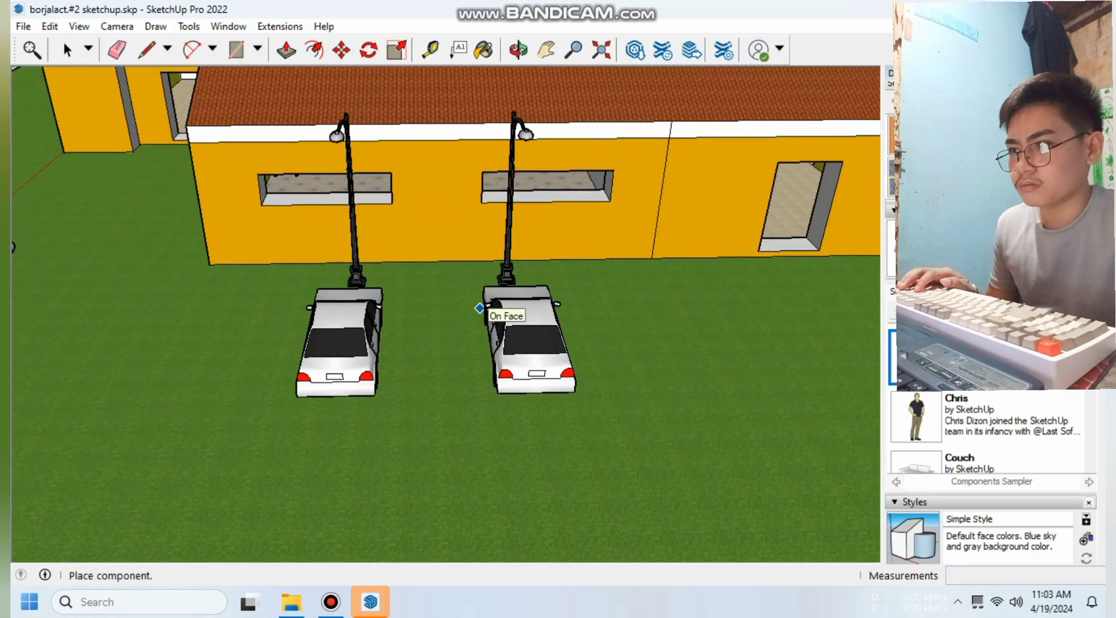
{"action": "left_click", "coordinate": [480, 308]}
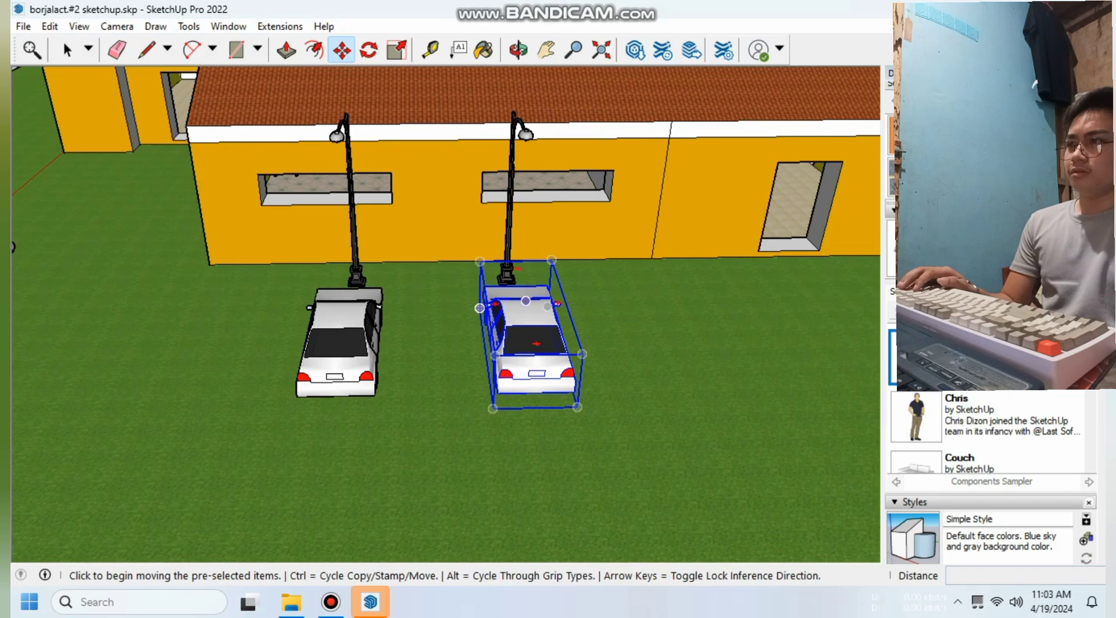
{"action": "left_click", "coordinate": [67, 50]}
{"action": "left_click", "coordinate": [250, 337]}
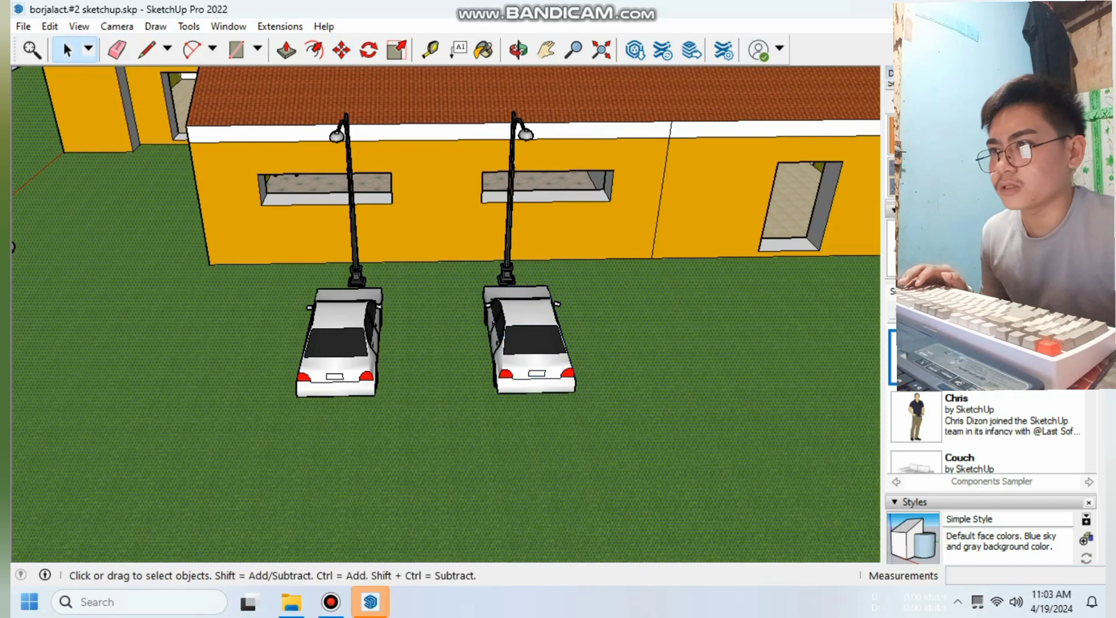
- Examine the two parked cars and the street lights in relation to the building from the gable end and the long side wall
{"action": "left_click", "coordinate": [517, 50]}
{"action": "left_click_drag", "start_coordinate": [325, 326], "coordinate": [628, 302]}
{"action": "left_click_drag", "start_coordinate": [314, 308], "coordinate": [163, 244]}
{"action": "scroll", "coordinate": [442, 372], "scroll_direction": "down", "scroll_amount": 2}
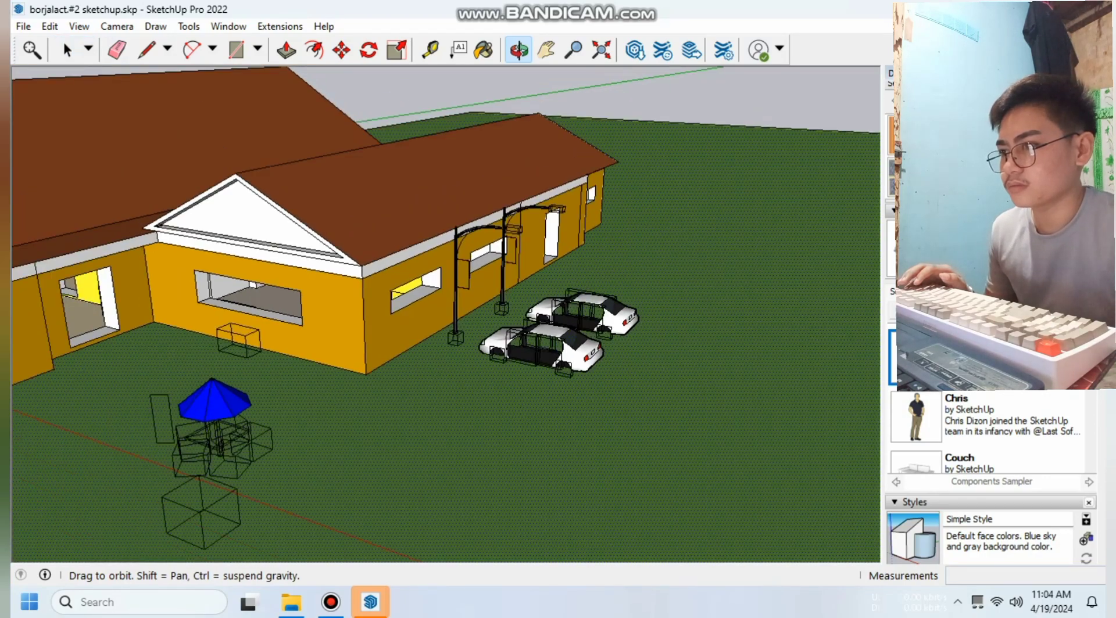
{"action": "left_click_drag", "start_coordinate": [465, 349], "coordinate": [279, 308]}
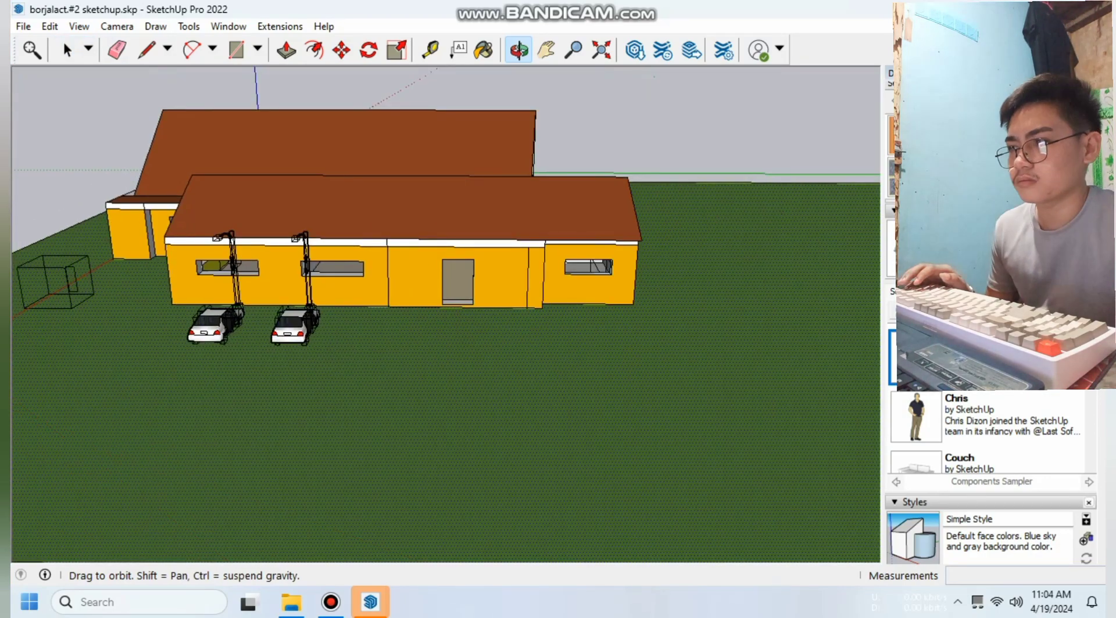
{"action": "middle_click_drag", "start_coordinate": [279, 308], "coordinate": [482, 343], "text": "shift"}
{"action": "scroll", "coordinate": [186, 279], "scroll_direction": "up", "scroll_amount": 6}
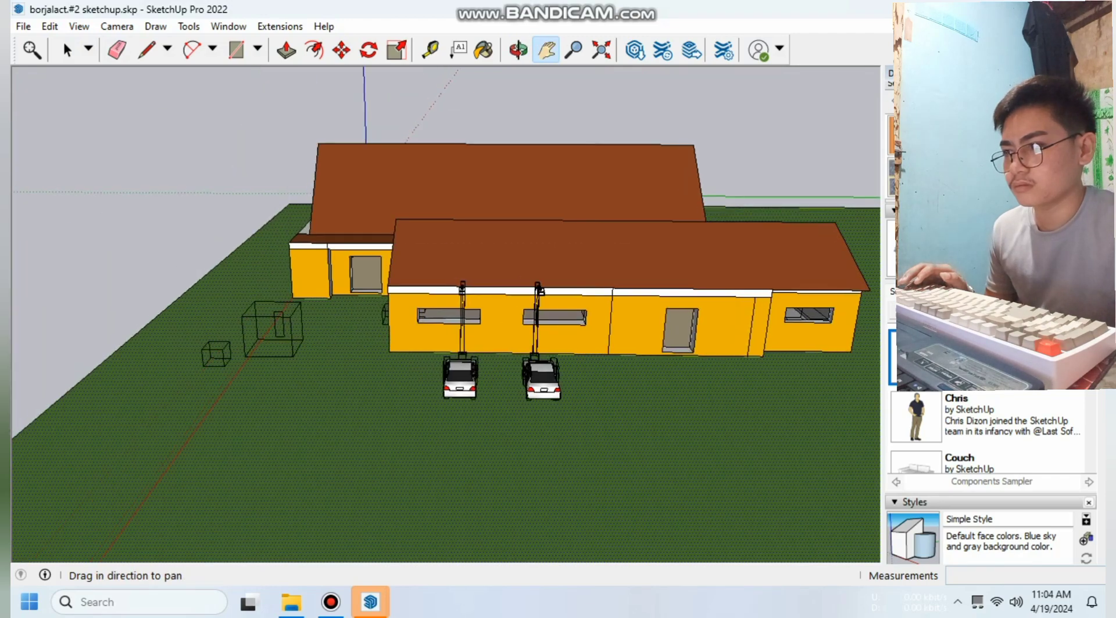
{"action": "left_click_drag", "start_coordinate": [372, 337], "coordinate": [348, 324]}
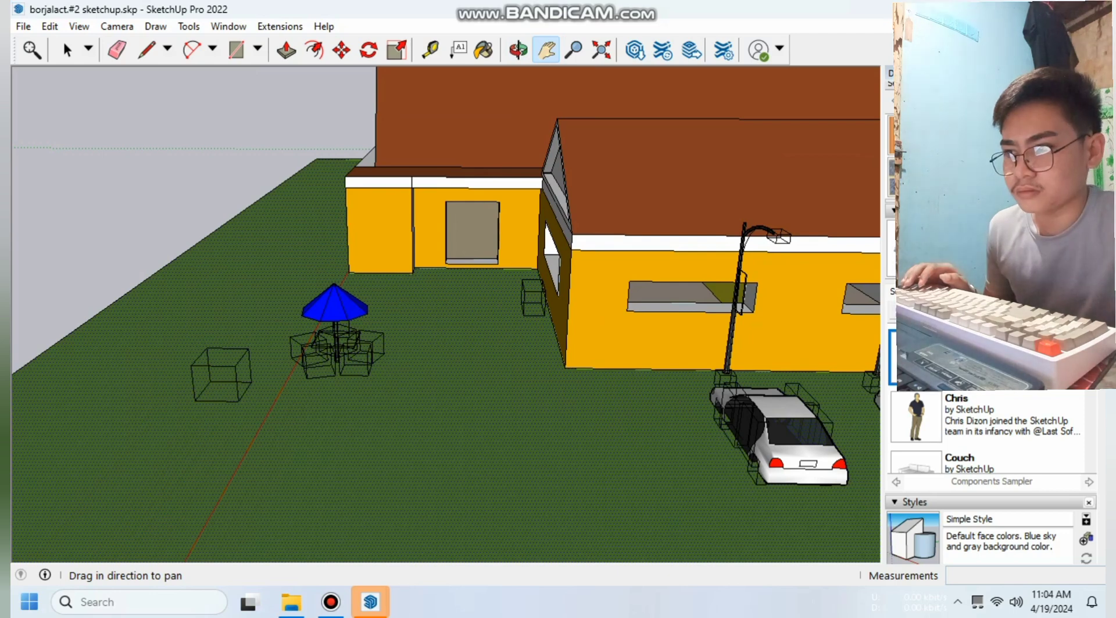
- Browse the Components Sampler down to Truck Delivery and Wall Framing for another outdoor component
{"action": "scroll", "coordinate": [987, 427], "scroll_direction": "down", "scroll_amount": 7}
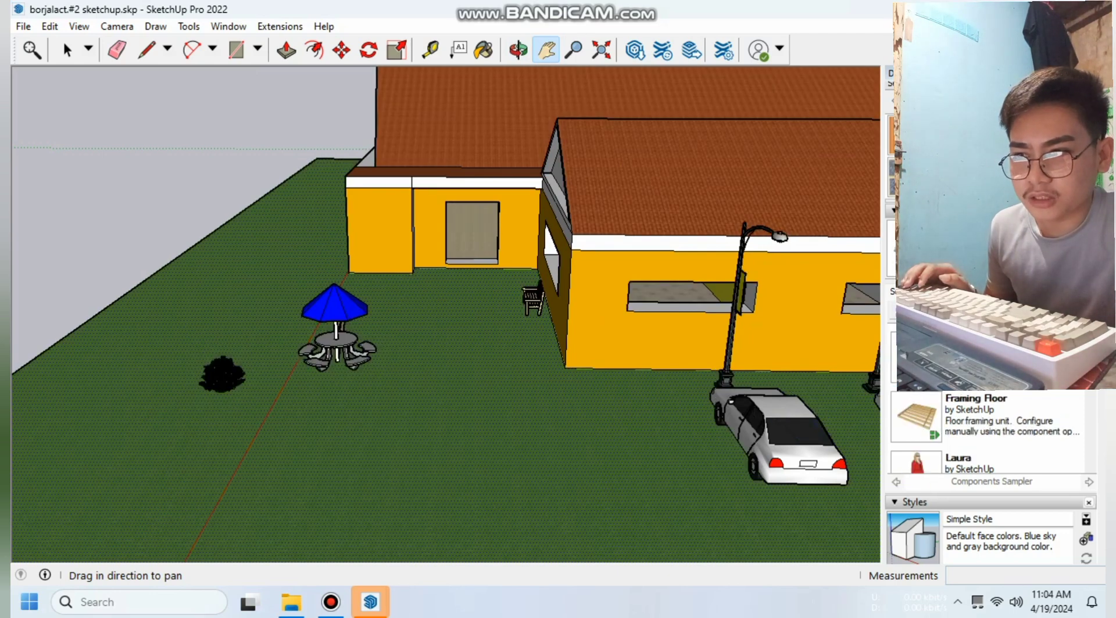
{"action": "scroll", "coordinate": [915, 418], "scroll_direction": "down", "scroll_amount": 5}
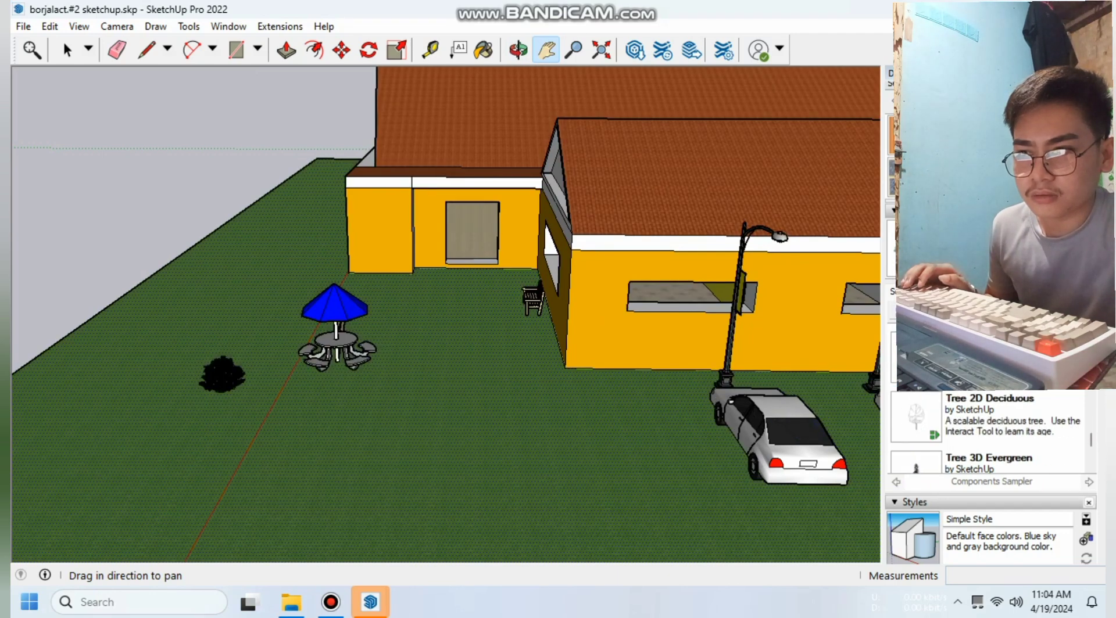
{"action": "scroll", "coordinate": [915, 418], "scroll_direction": "down", "scroll_amount": 1}
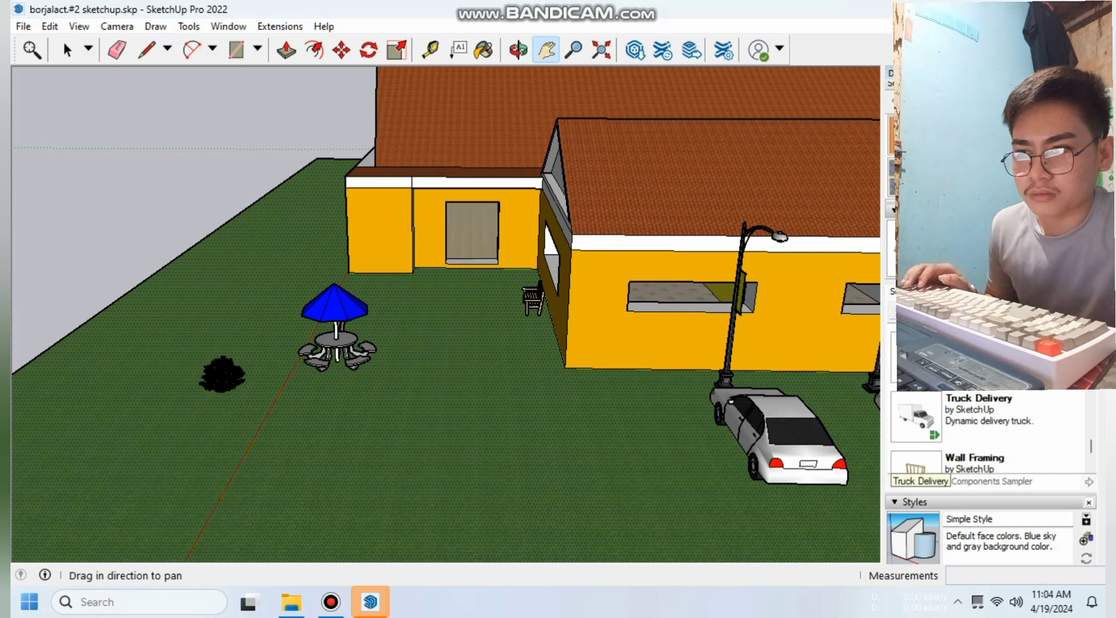
{"action": "left_click_drag", "start_coordinate": [727, 349], "coordinate": [468, 320]}
{"action": "scroll", "coordinate": [915, 419], "scroll_direction": "down", "scroll_amount": 2}
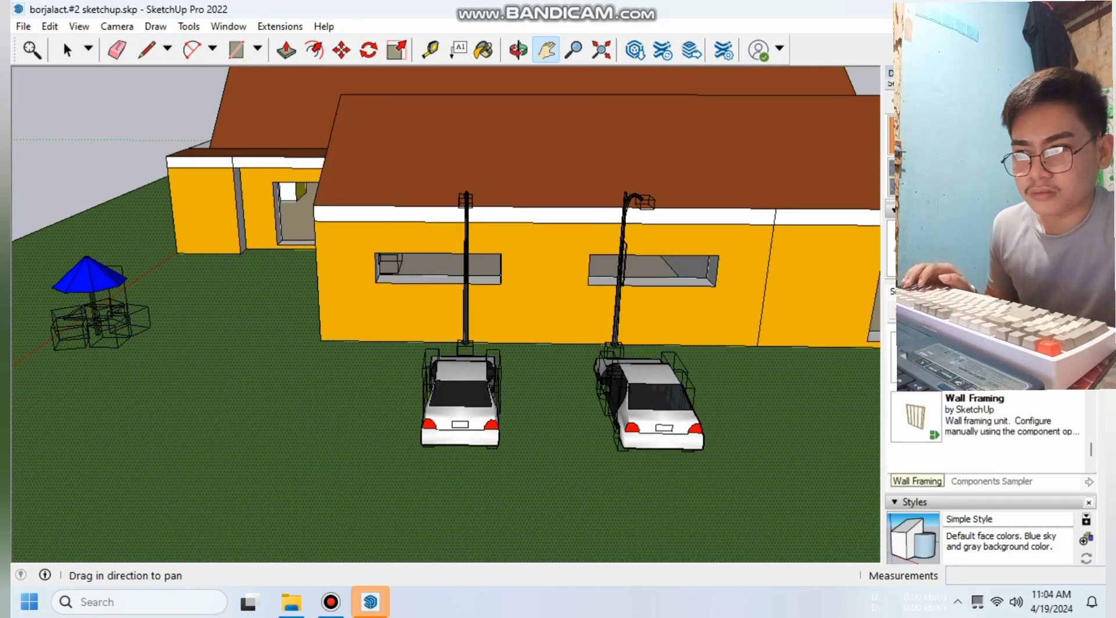
{"action": "scroll", "coordinate": [916, 419], "scroll_direction": "up", "scroll_amount": 4}
{"action": "scroll", "coordinate": [915, 418], "scroll_direction": "up", "scroll_amount": 1}
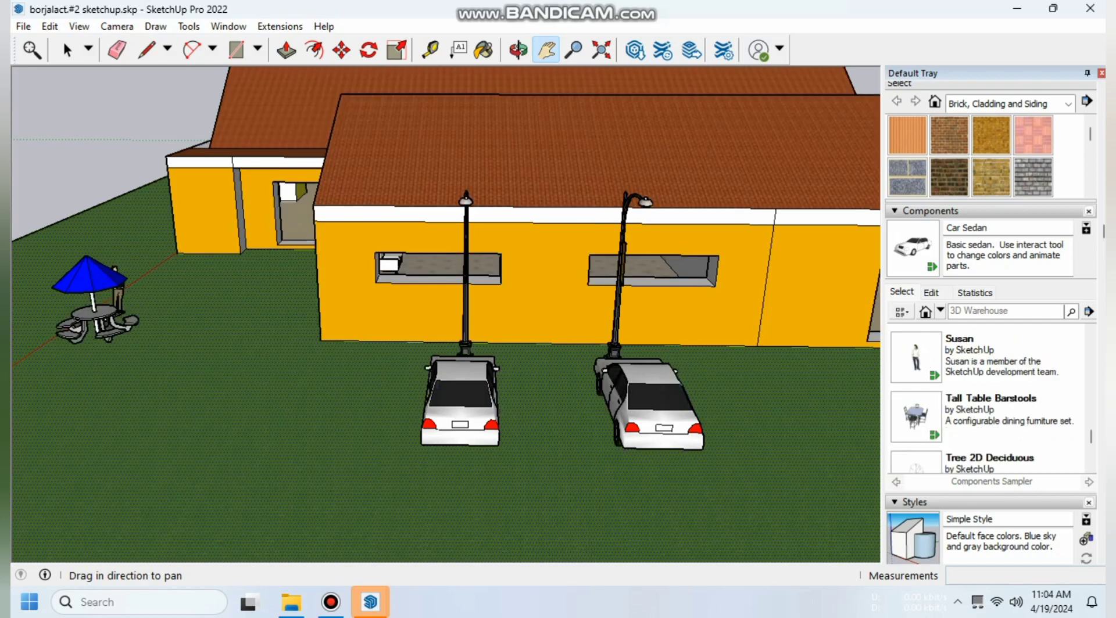
{"action": "scroll", "coordinate": [427, 390], "scroll_direction": "down", "scroll_amount": 5}
- Pick Bike Rack Bikes from the Components Sampler for placement on the grass around the building
{"action": "left_click_drag", "start_coordinate": [427, 389], "coordinate": [642, 401]}
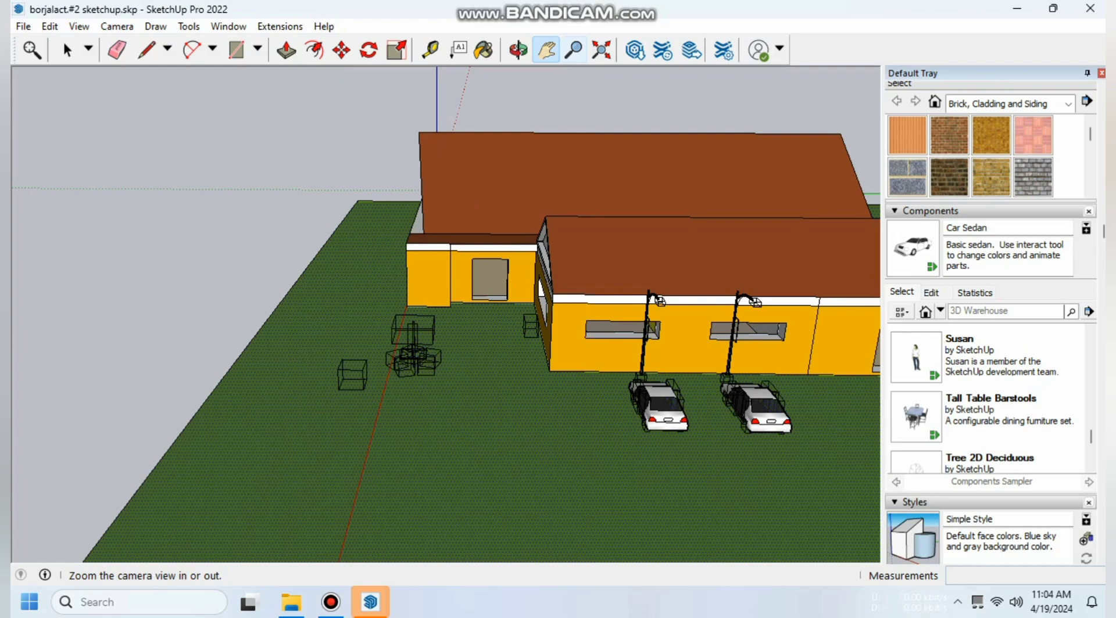
{"action": "left_click", "coordinate": [518, 50]}
{"action": "left_click_drag", "start_coordinate": [406, 325], "coordinate": [669, 343]}
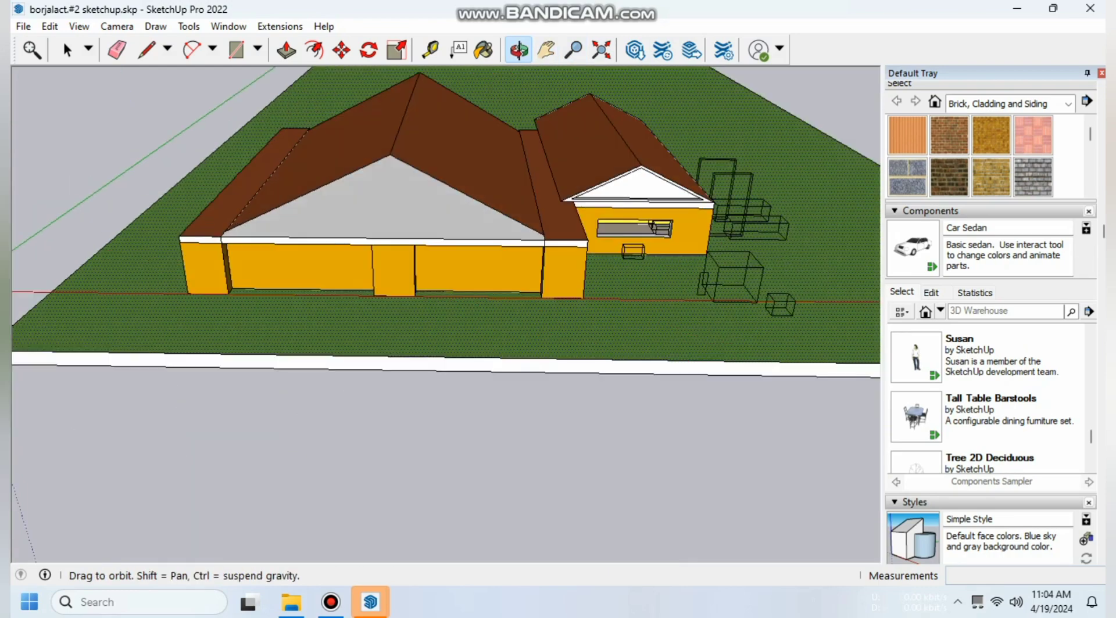
{"action": "left_click", "coordinate": [546, 50]}
{"action": "left_click_drag", "start_coordinate": [709, 189], "coordinate": [552, 270]}
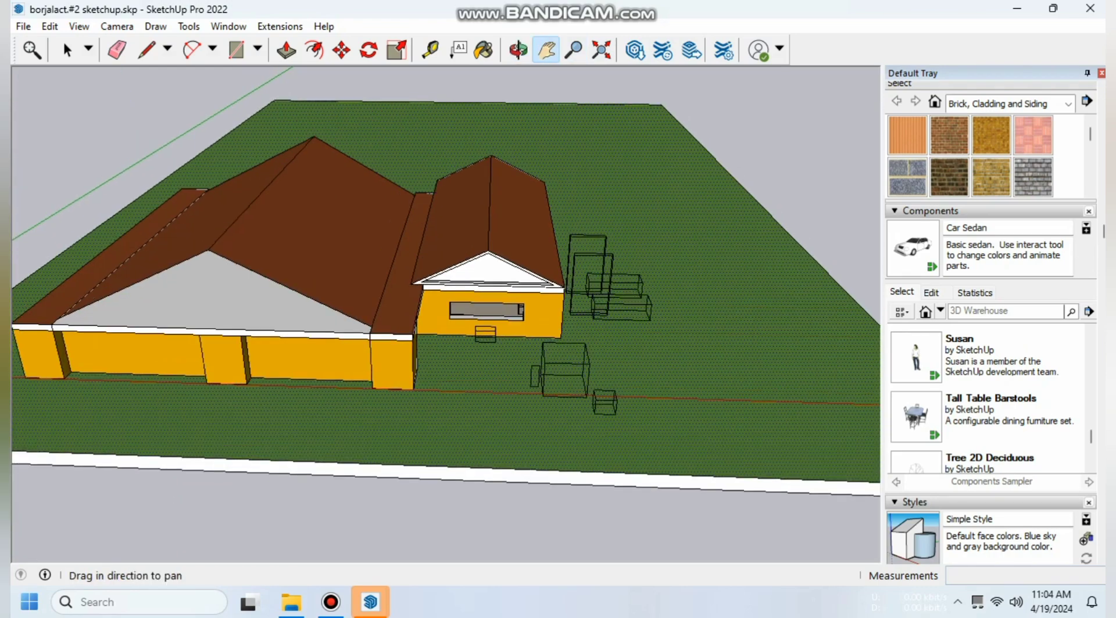
{"action": "scroll", "coordinate": [552, 270], "scroll_direction": "up", "scroll_amount": 3}
{"action": "left_click_drag", "start_coordinate": [572, 326], "coordinate": [507, 318]}
{"action": "scroll", "coordinate": [1004, 400], "scroll_direction": "down", "scroll_amount": 4}
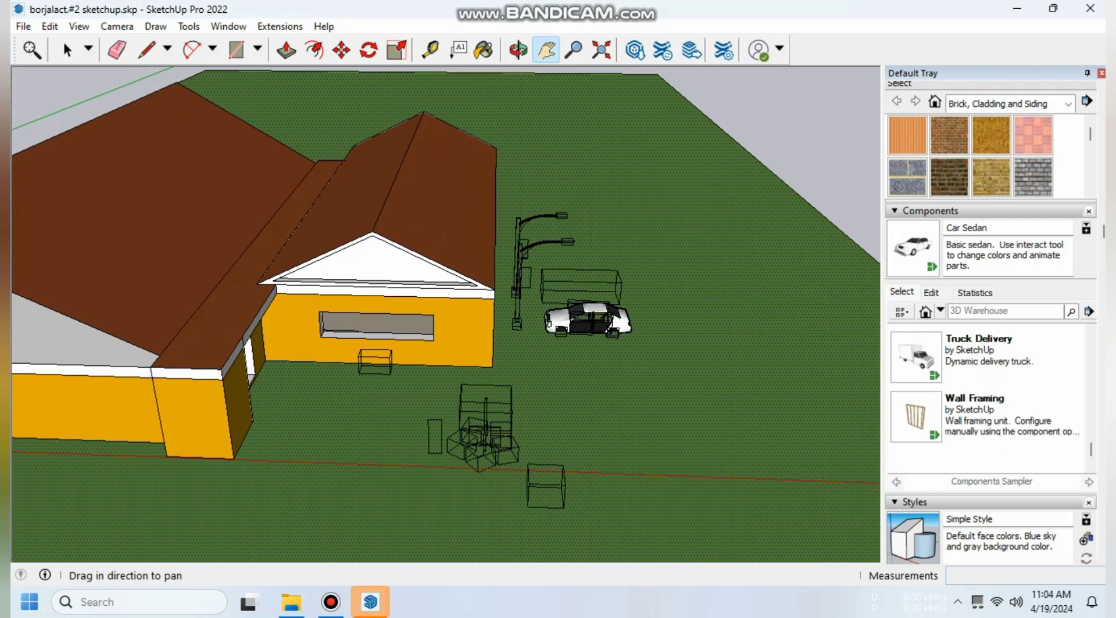
{"action": "scroll", "coordinate": [988, 395], "scroll_direction": "up", "scroll_amount": 6}
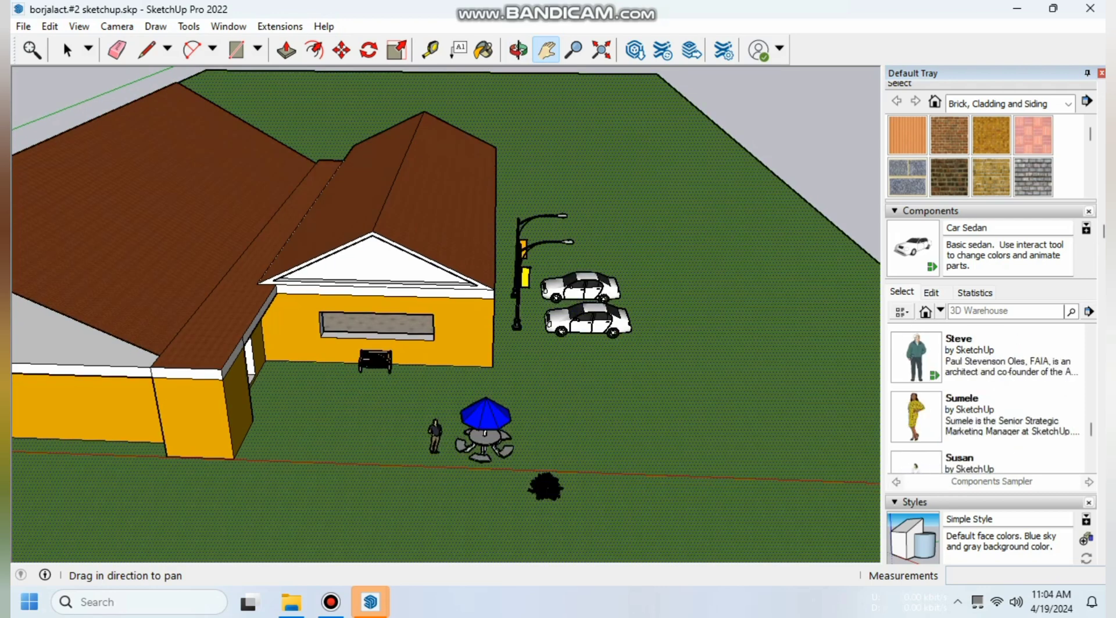
{"action": "scroll", "coordinate": [988, 395], "scroll_direction": "up", "scroll_amount": 8}
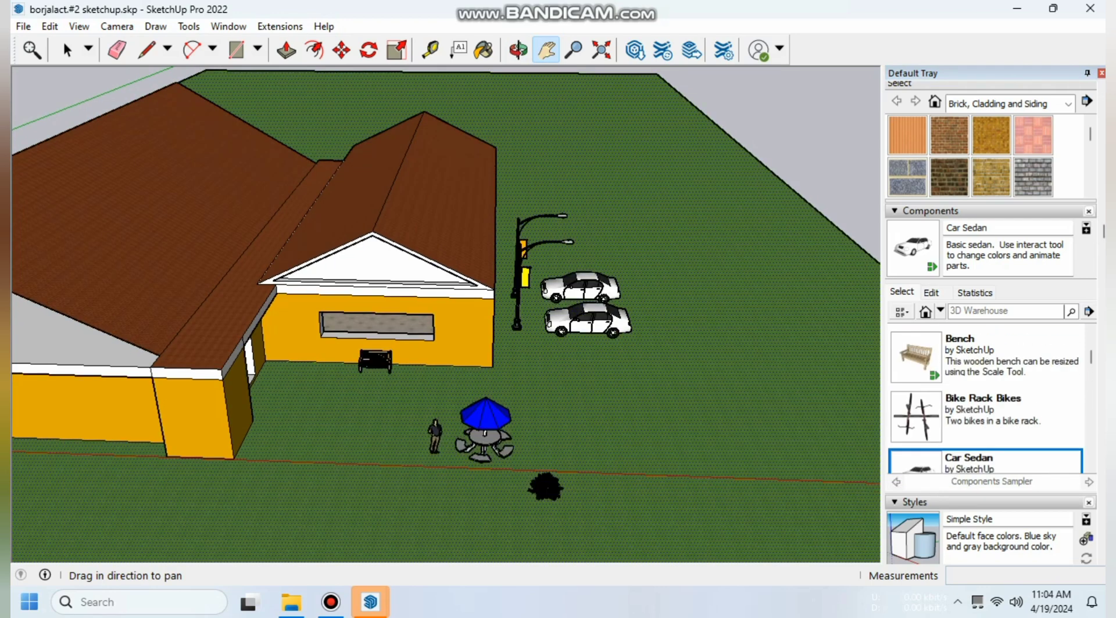
{"action": "scroll", "coordinate": [988, 395], "scroll_direction": "down", "scroll_amount": 1}
{"action": "scroll", "coordinate": [918, 464], "scroll_direction": "down", "scroll_amount": 1}
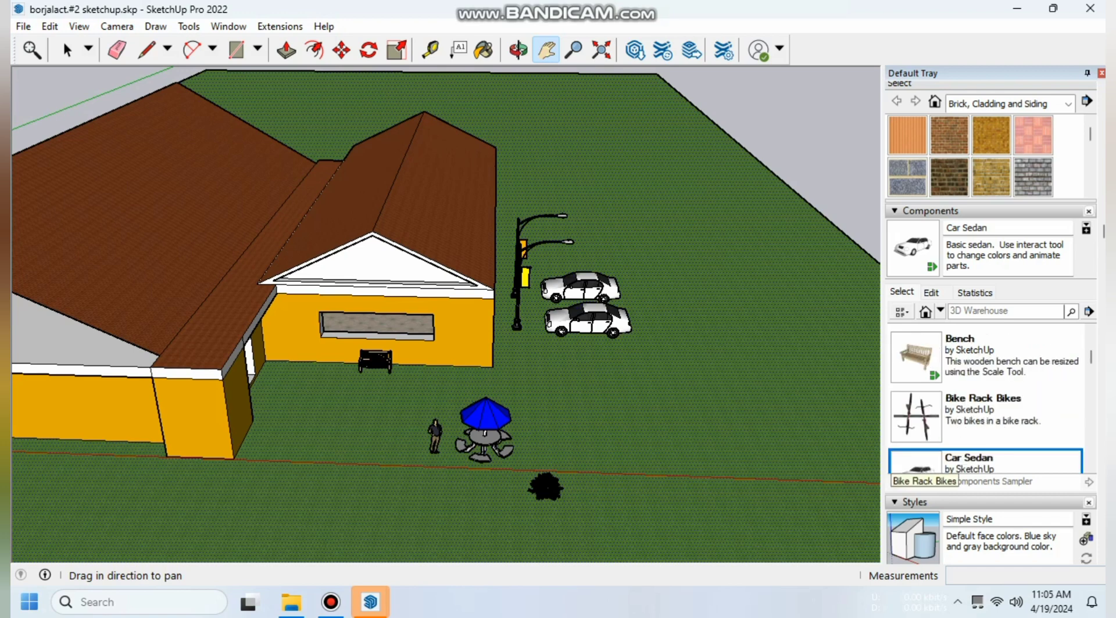
{"action": "left_click", "coordinate": [916, 416]}
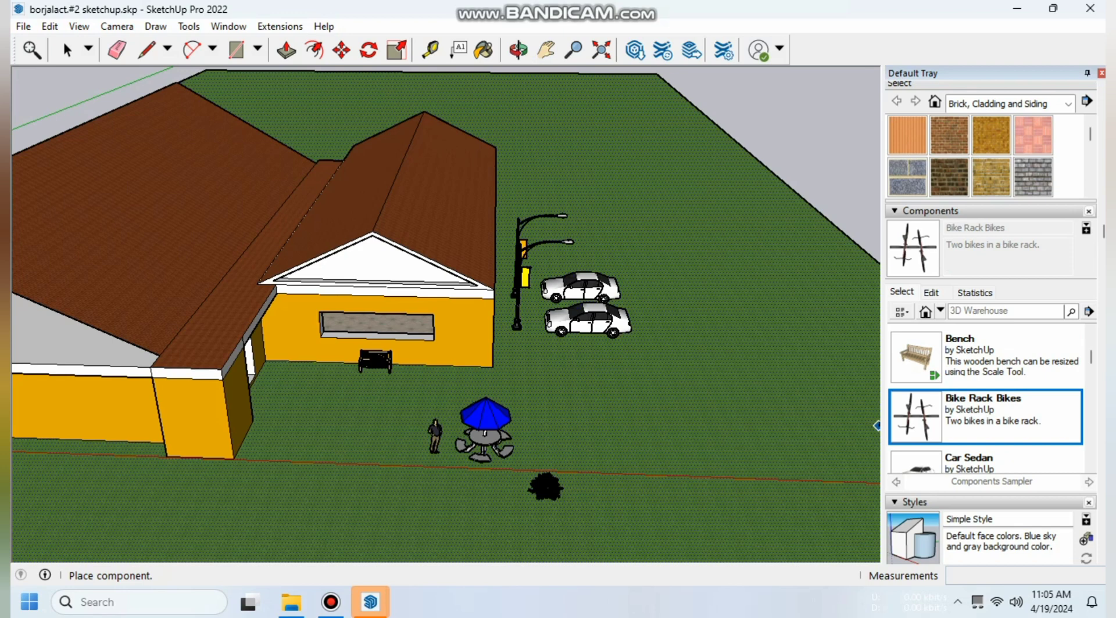
{"action": "scroll", "coordinate": [537, 340], "scroll_direction": "up", "scroll_amount": 1}
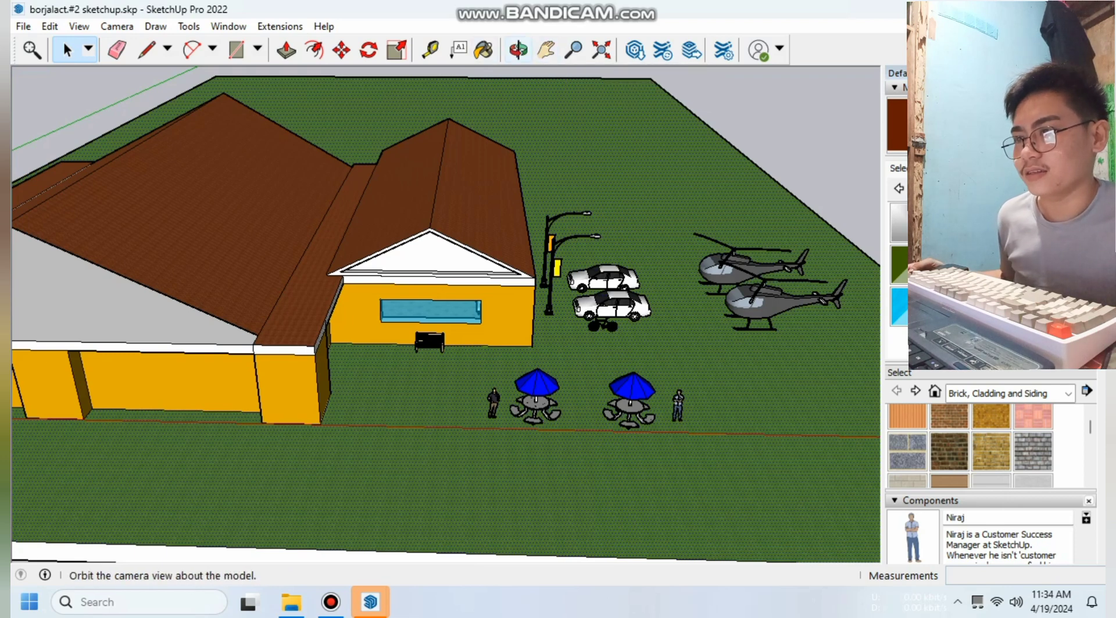
- Examine the cars, bicycle, street lights and two helicopters beside the building up close
{"action": "left_click", "coordinate": [518, 50]}
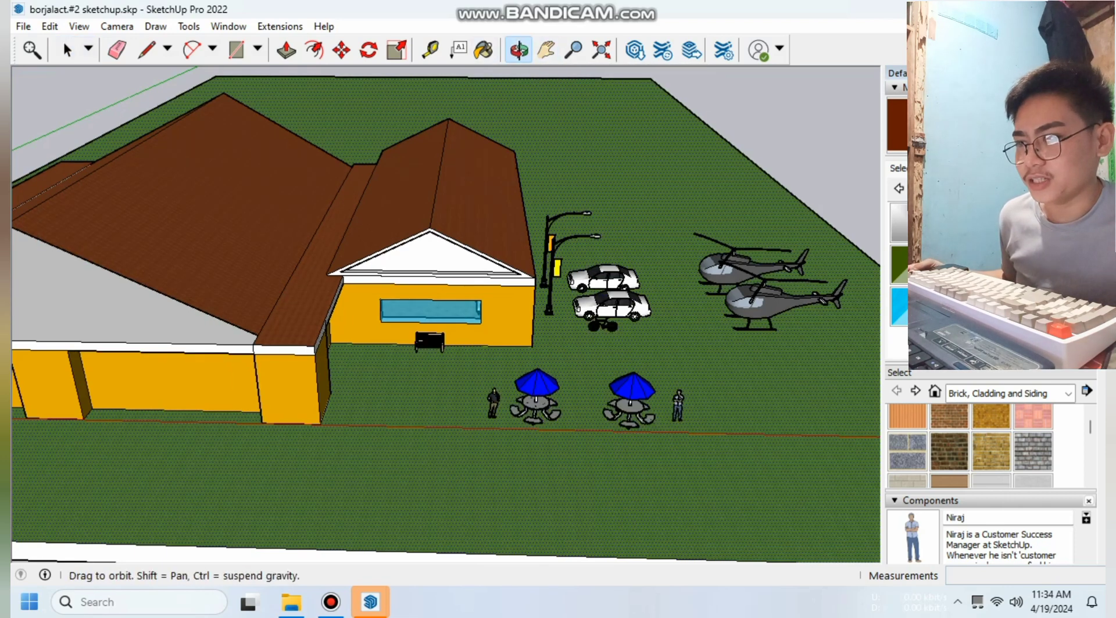
{"action": "scroll", "coordinate": [668, 401], "scroll_direction": "up", "scroll_amount": 4}
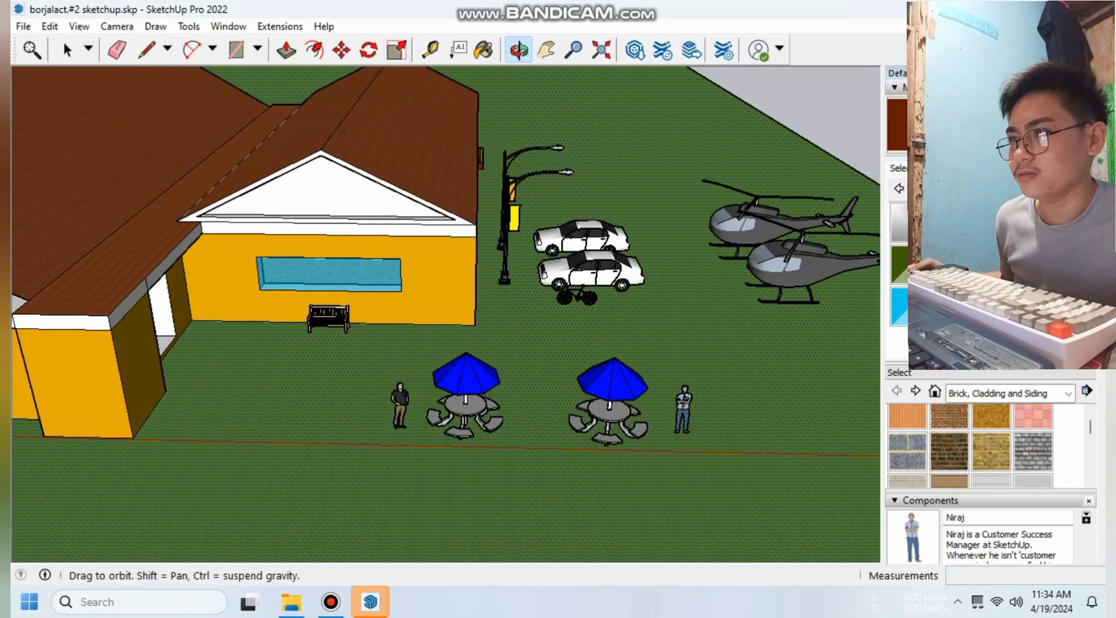
{"action": "left_click", "coordinate": [547, 50]}
{"action": "left_click_drag", "start_coordinate": [691, 232], "coordinate": [650, 279]}
{"action": "scroll", "coordinate": [651, 279], "scroll_direction": "up", "scroll_amount": 4}
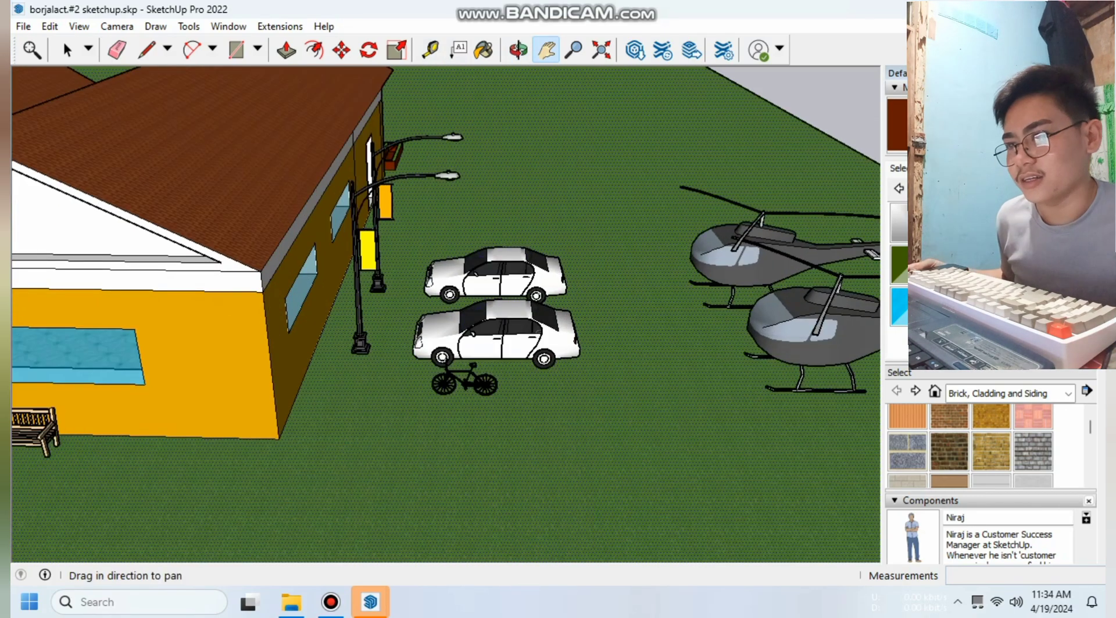
{"action": "left_click_drag", "start_coordinate": [651, 291], "coordinate": [519, 290]}
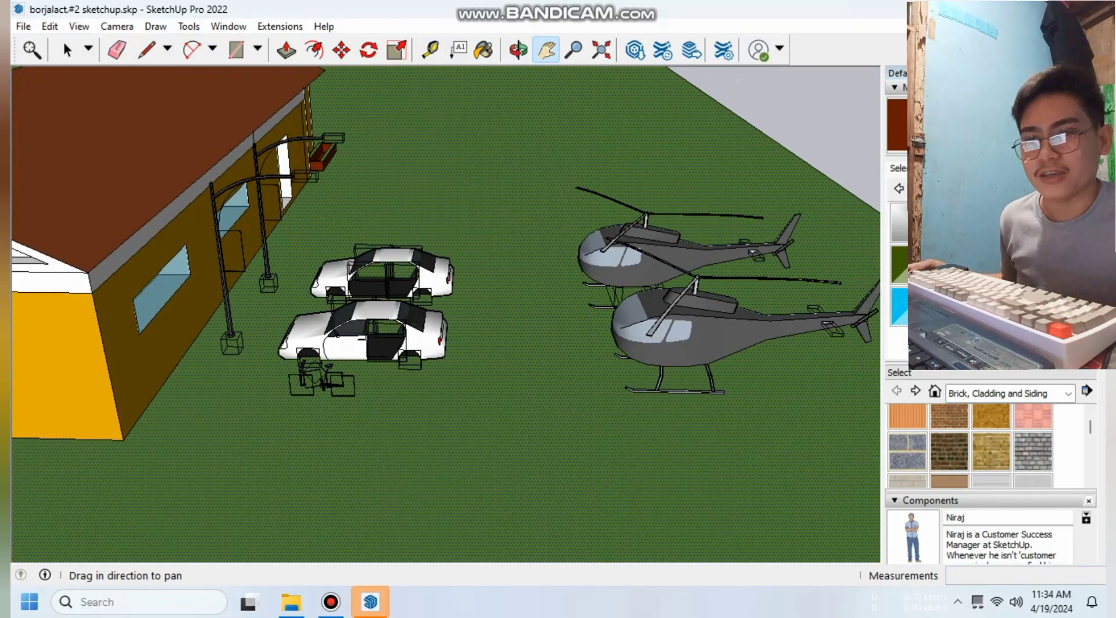
{"action": "scroll", "coordinate": [557, 326], "scroll_direction": "down", "scroll_amount": 3}
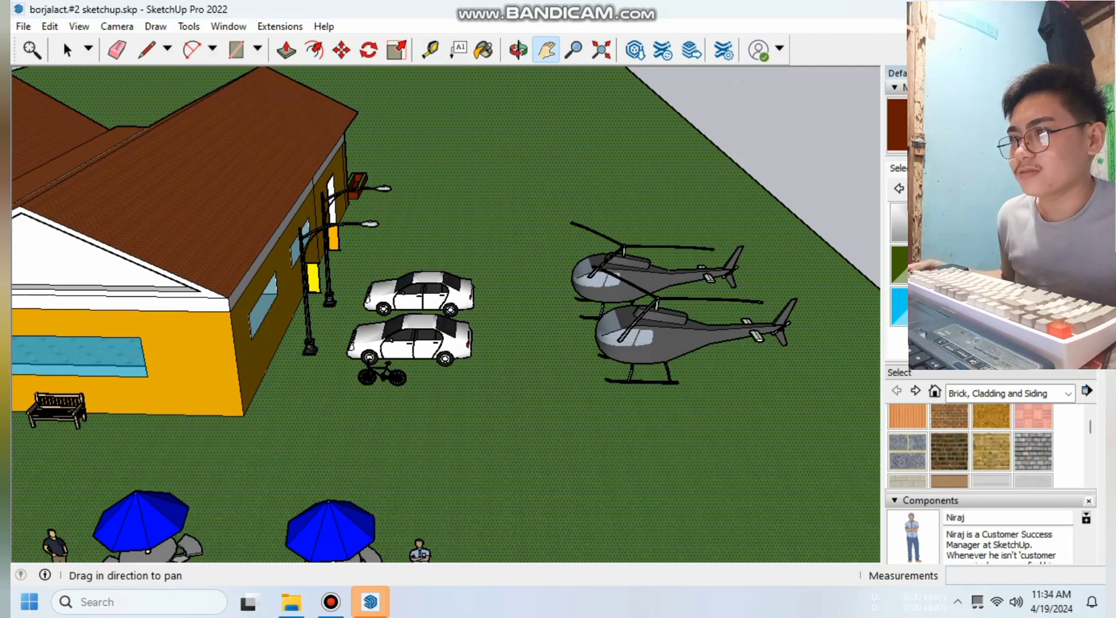
- Review the two picnic tables, the people and the bench from near ground level, ending with an elevated overview of the site
{"action": "left_click", "coordinate": [518, 50]}
{"action": "left_click_drag", "start_coordinate": [418, 349], "coordinate": [534, 224]}
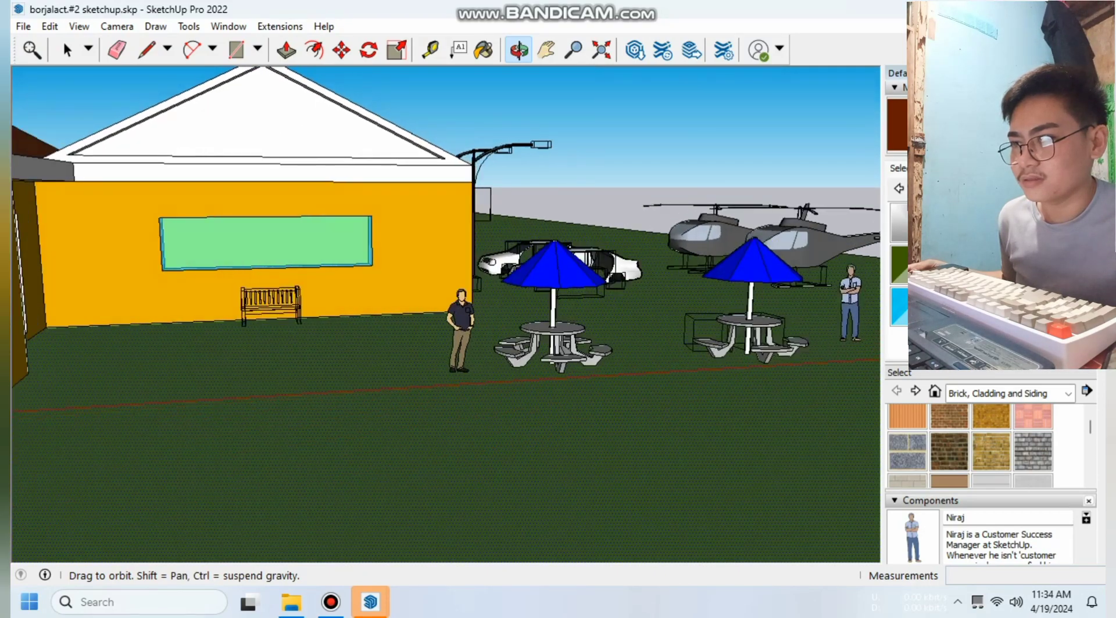
{"action": "left_click_drag", "start_coordinate": [651, 350], "coordinate": [584, 382]}
{"action": "scroll", "coordinate": [595, 351], "scroll_direction": "down", "scroll_amount": 2}
{"action": "scroll", "coordinate": [593, 410], "scroll_direction": "down", "scroll_amount": 2}
{"action": "scroll", "coordinate": [593, 386], "scroll_direction": "down", "scroll_amount": 2}
{"action": "scroll", "coordinate": [581, 388], "scroll_direction": "up", "scroll_amount": 2}
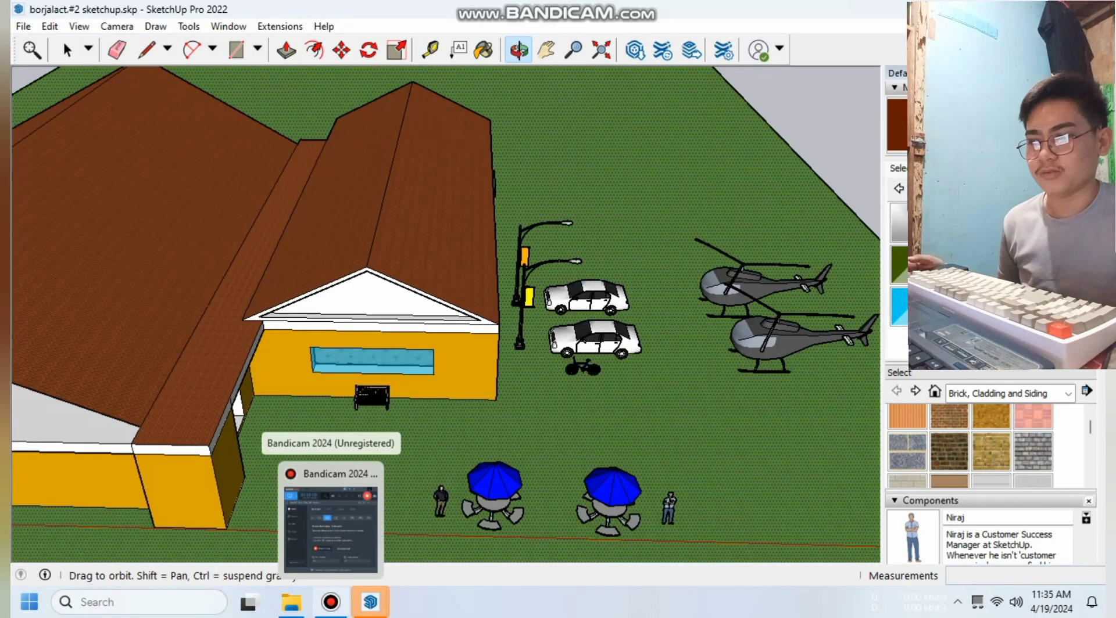